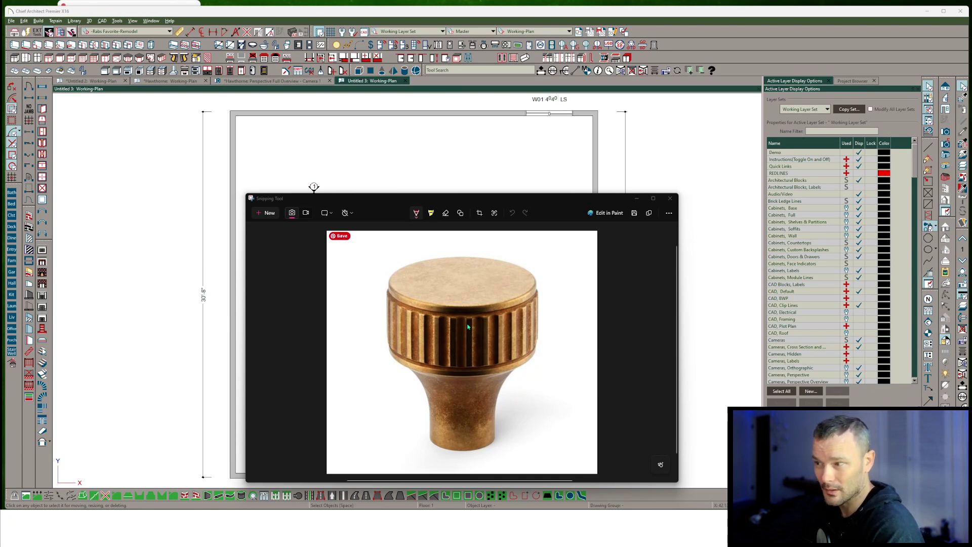
Step: Switch from the knob reference image to the Chief Architect floor plan
click(447, 166)
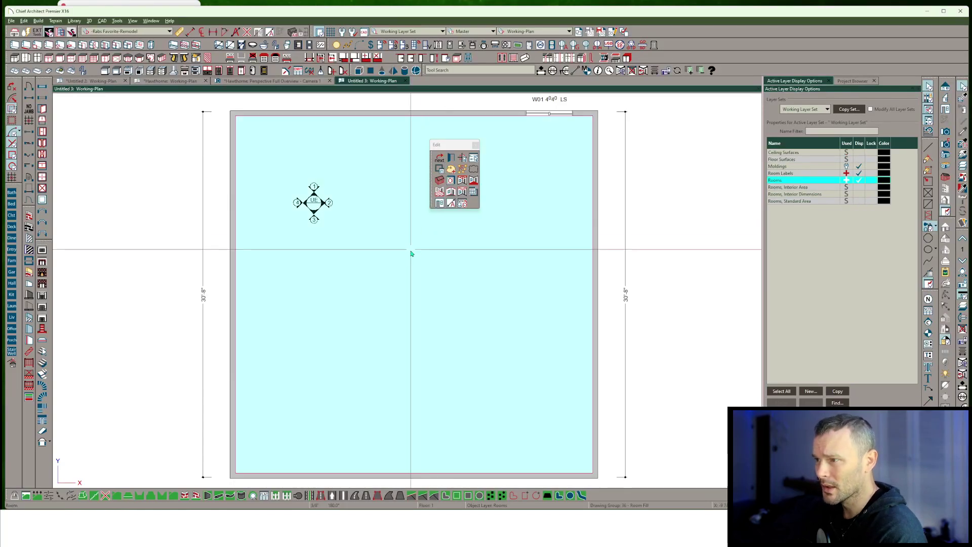
scroll(411, 254, up, 4)
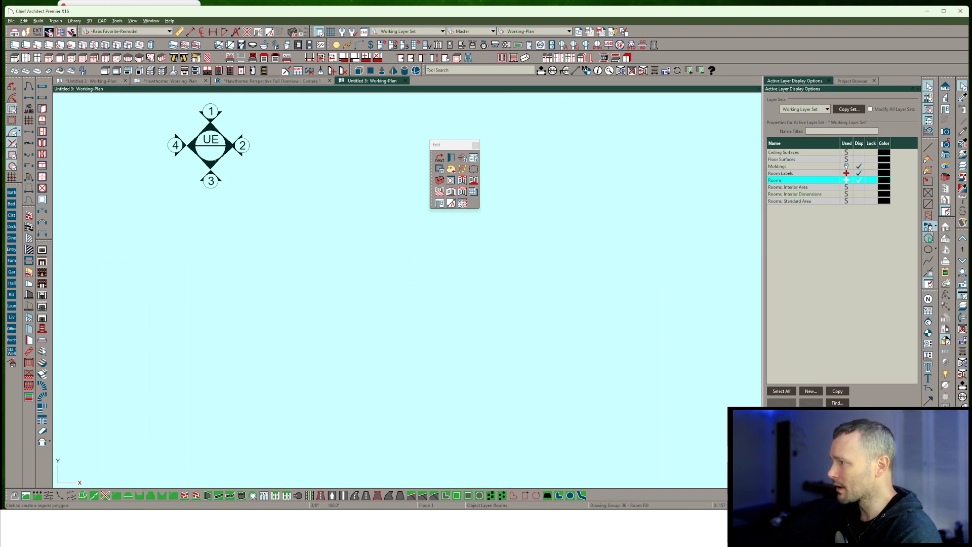
click(928, 237)
click(368, 269)
click(509, 284)
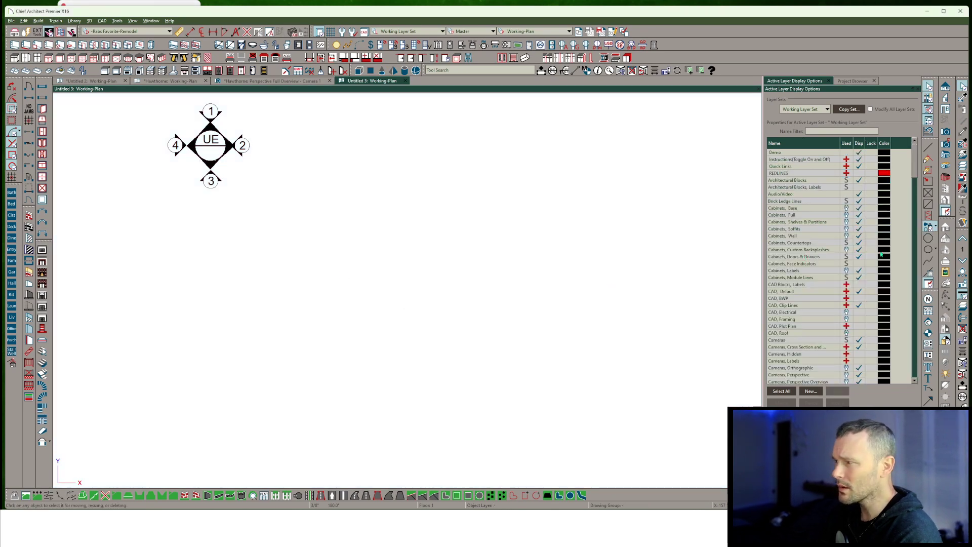
Step: Draw a circle about its center in the open room area, with a radius of about 2'-4"
click(937, 249)
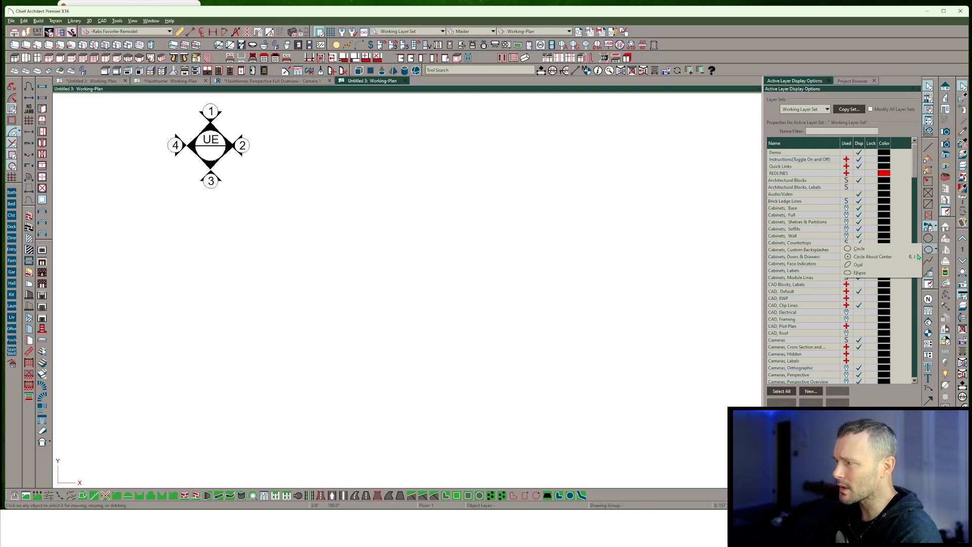
click(887, 259)
drag(390, 261, 331, 265)
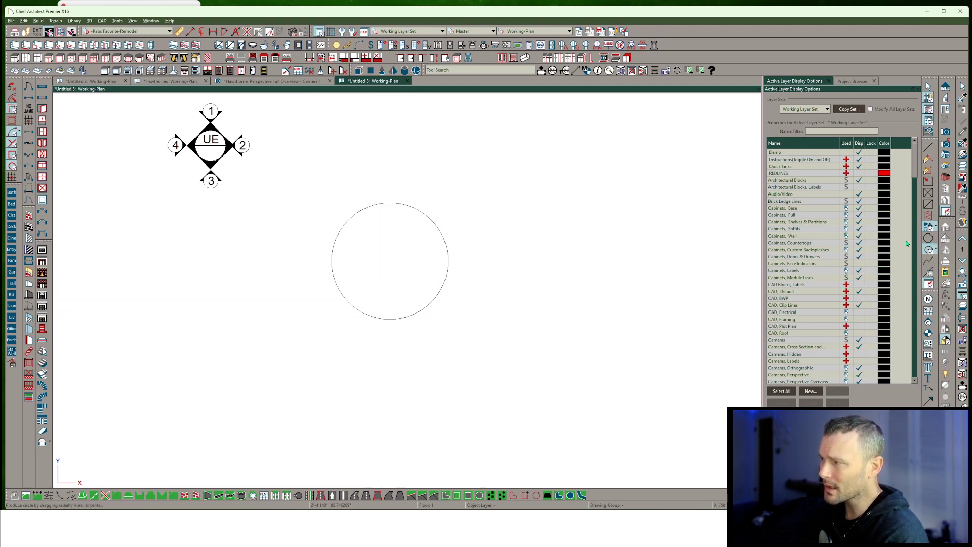
Step: Check the knob reference image and place a six-sided regular polygon, defined by radius to side, overlapping the circle's right side
key(alt+Tab)
key(alt+Tab)
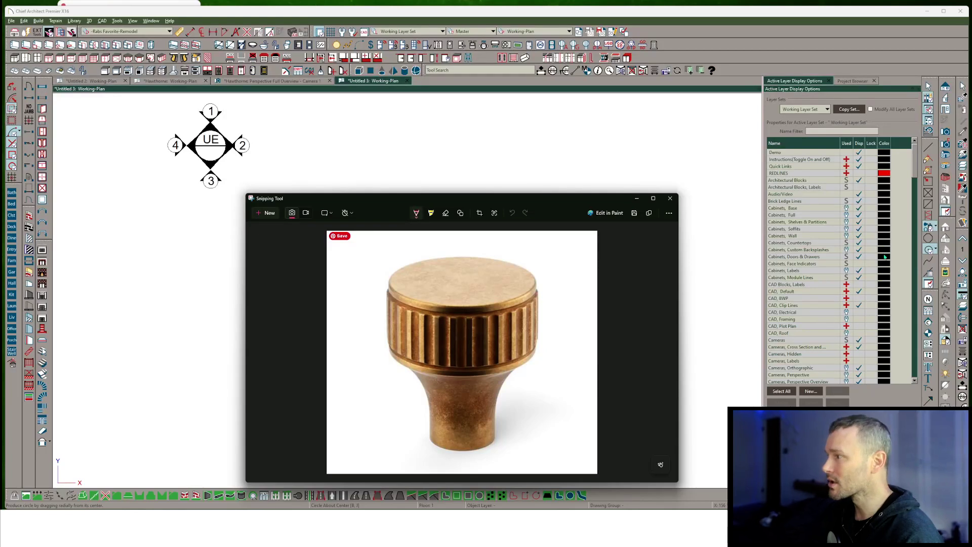
click(928, 241)
click(929, 242)
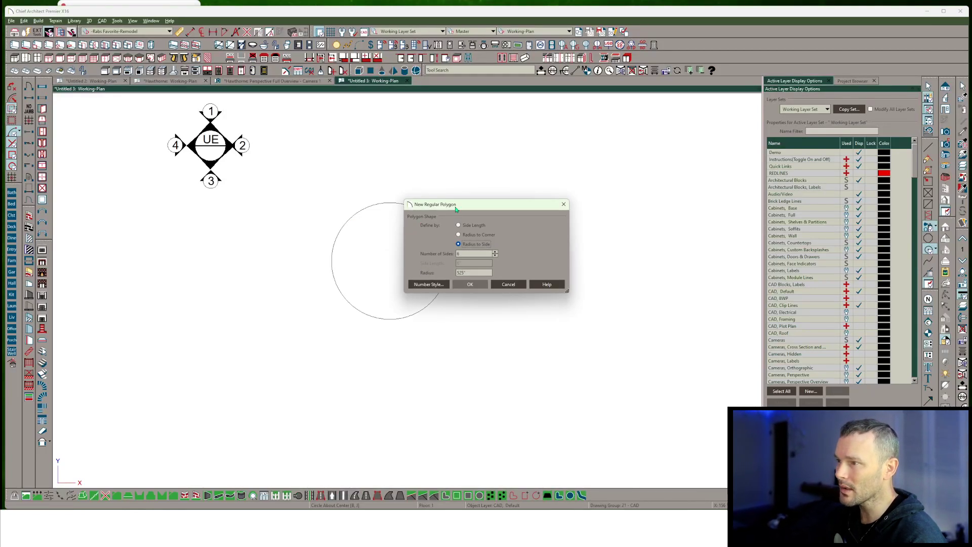
double_click(471, 251)
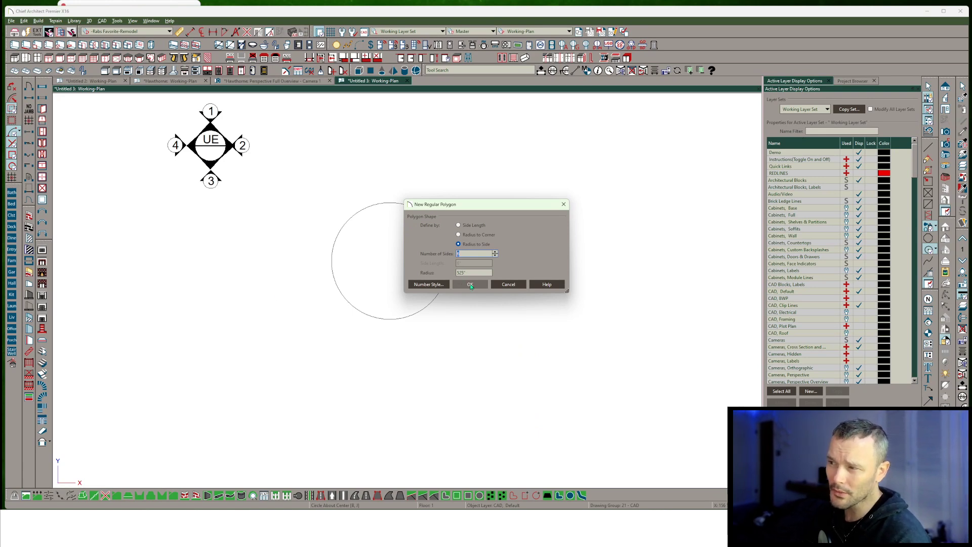
double_click(470, 272)
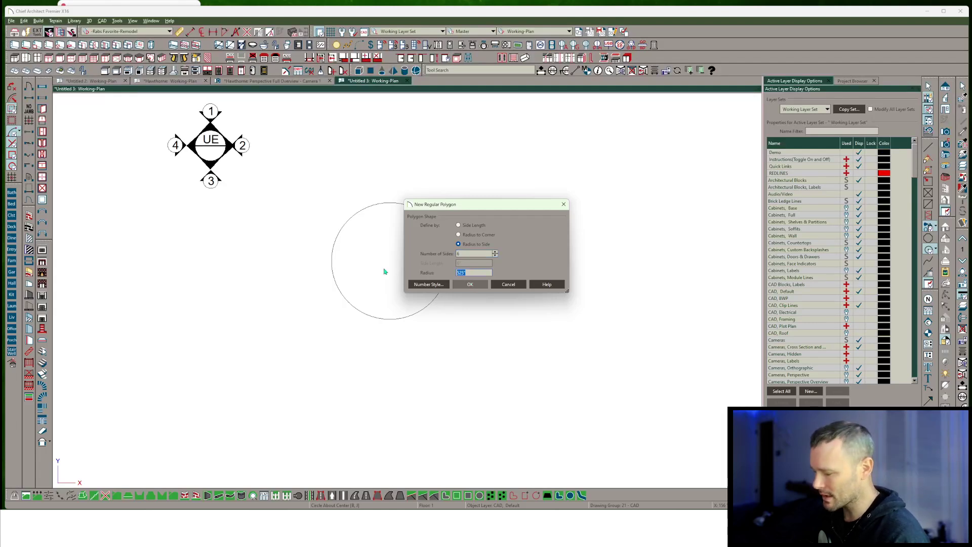
key(Return)
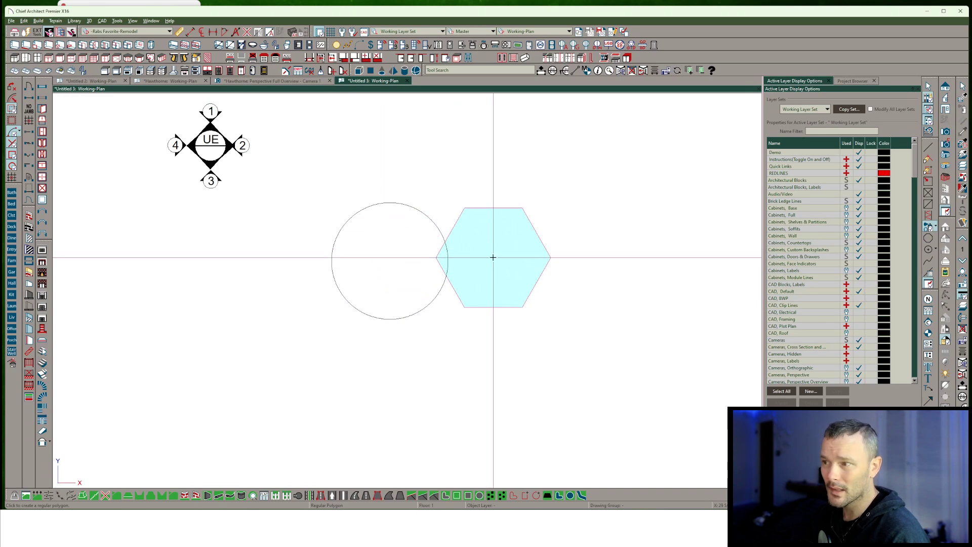
click(493, 258)
scroll(532, 202, up, 1)
key(Escape)
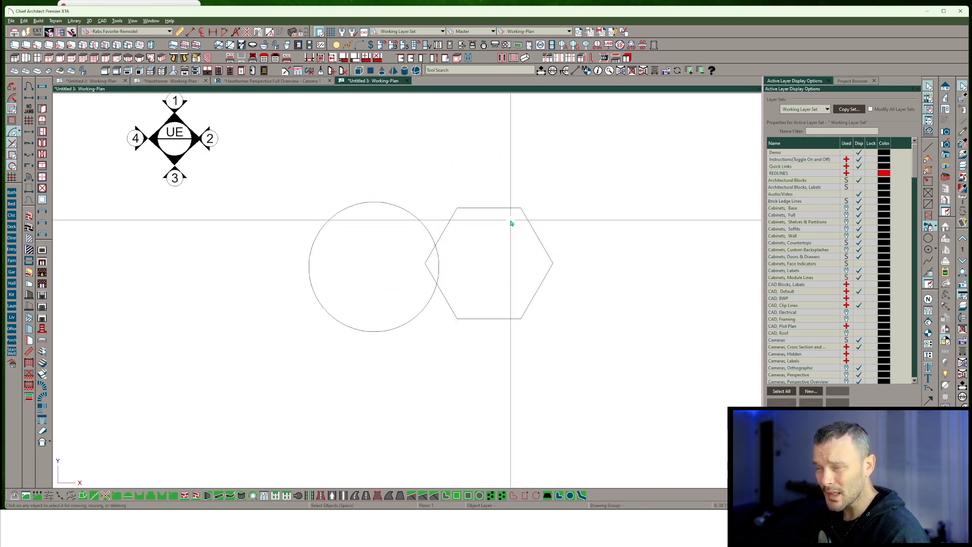
Step: Check the knob's fluting in the reference image and rotate the hexagon so one corner points straight up
key(alt+Tab)
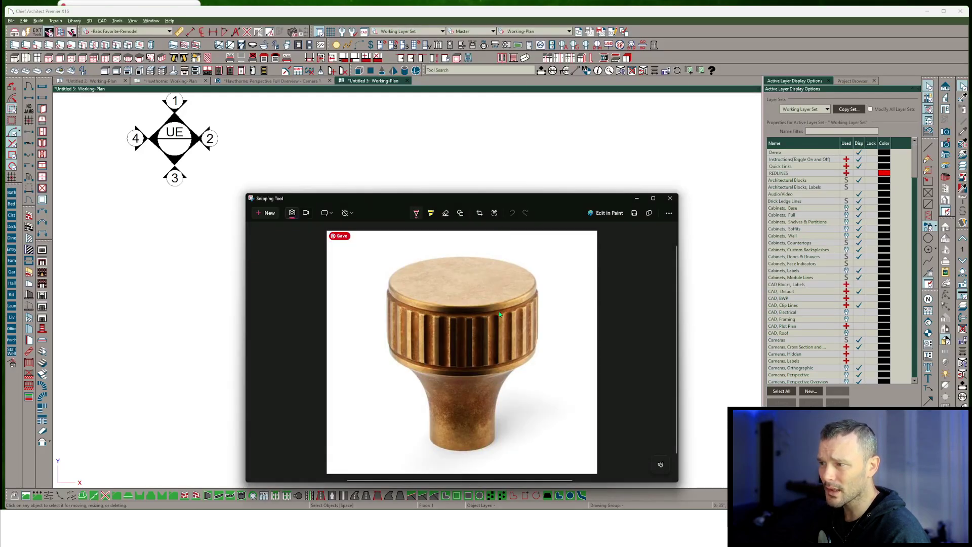
key(alt+Tab)
click(439, 239)
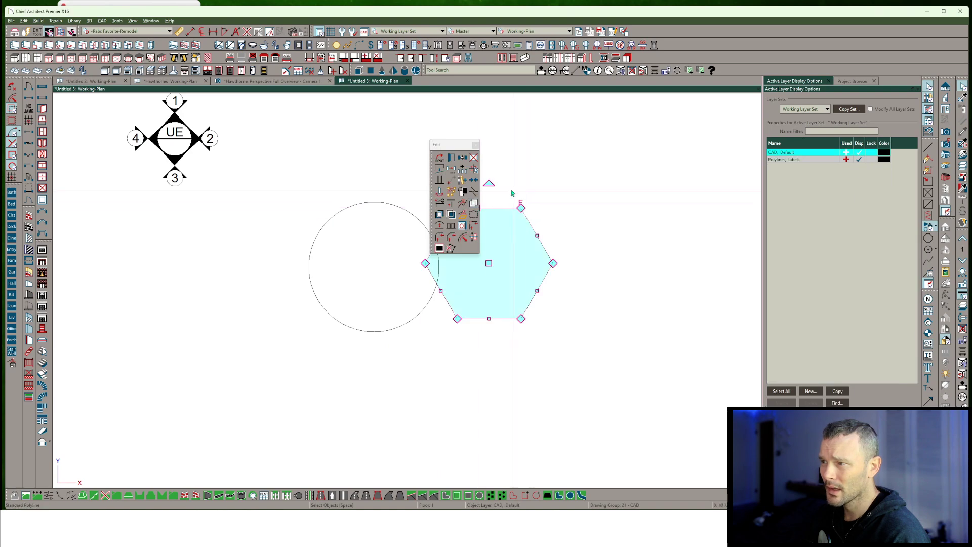
drag(490, 183, 456, 189)
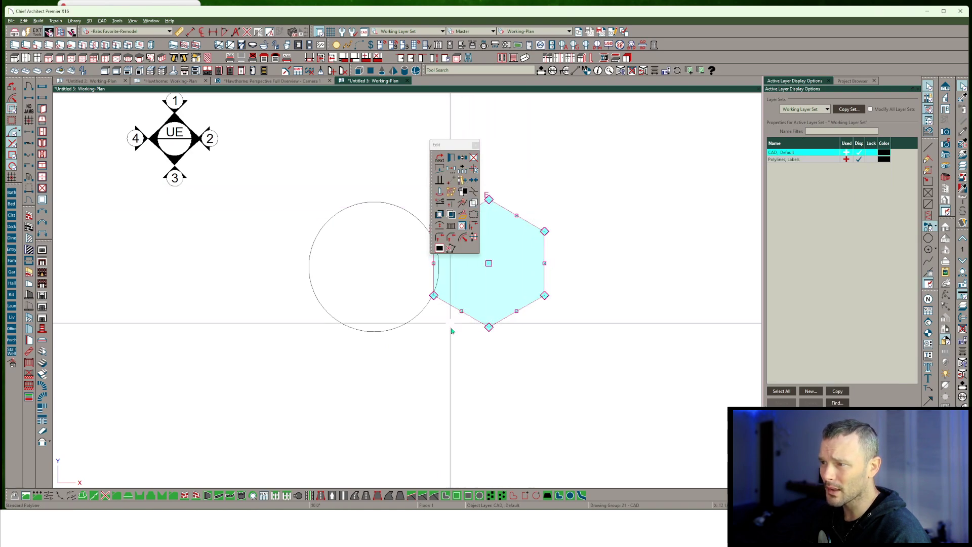
Step: Shrink the hexagon to the size of a small flute and position it on the circle's right edge
middle_drag(413, 360, 296, 376)
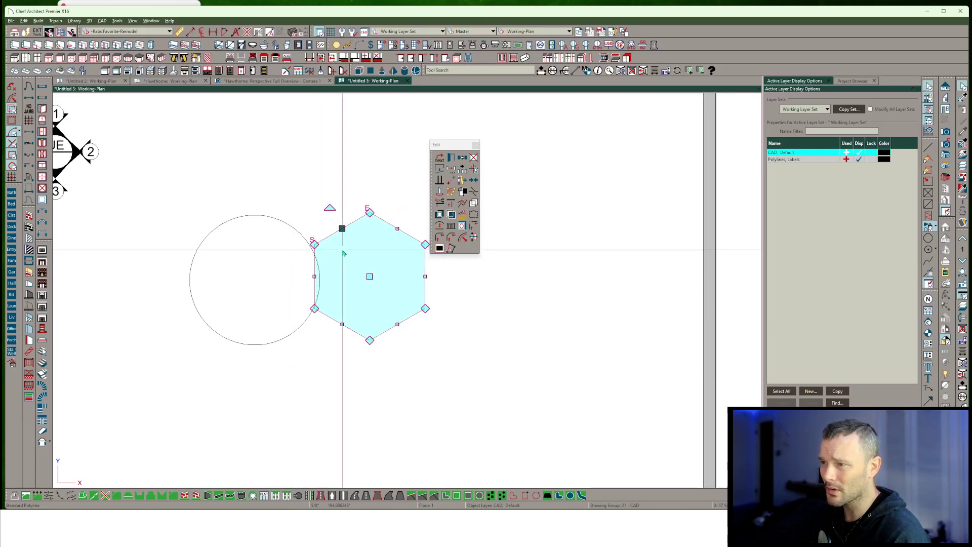
drag(369, 212, 300, 275)
scroll(348, 281, up, 3)
scroll(291, 250, up, 3)
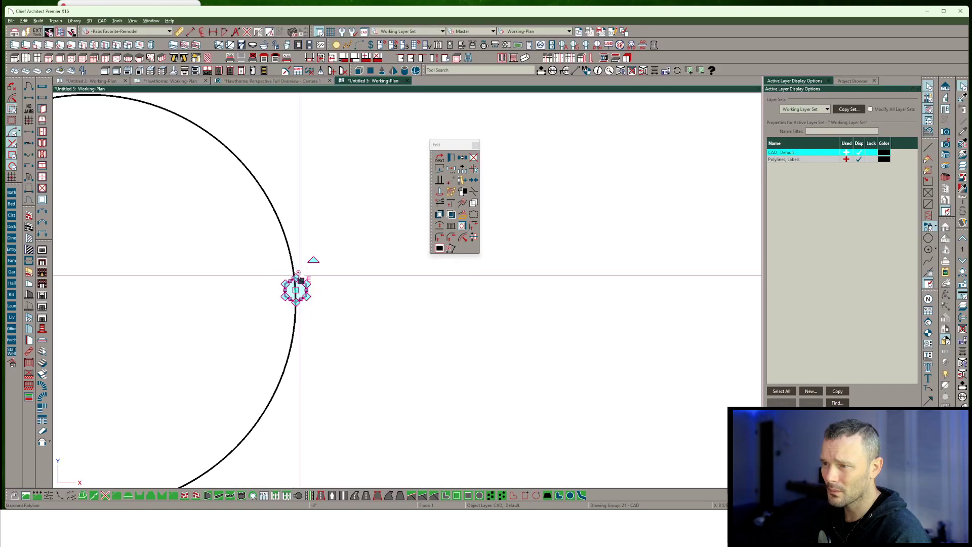
scroll(308, 271, down, 2)
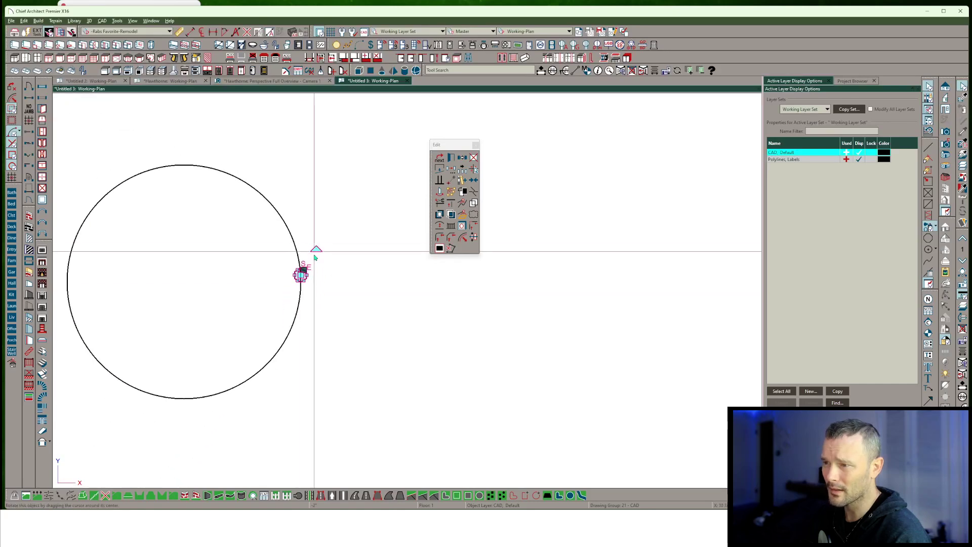
click(310, 287)
key(Escape)
Step: Draw a horizontal line outward from the circle's left quadrant and a vertical line upward from its top quadrant
scroll(358, 285, down, 5)
middle_drag(358, 278, 469, 277)
key(l)
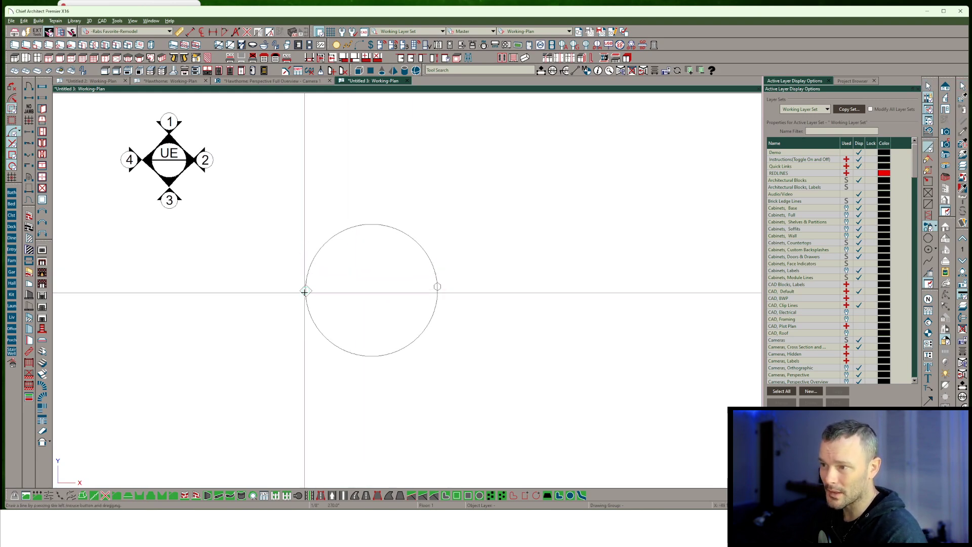
drag(304, 292, 164, 290)
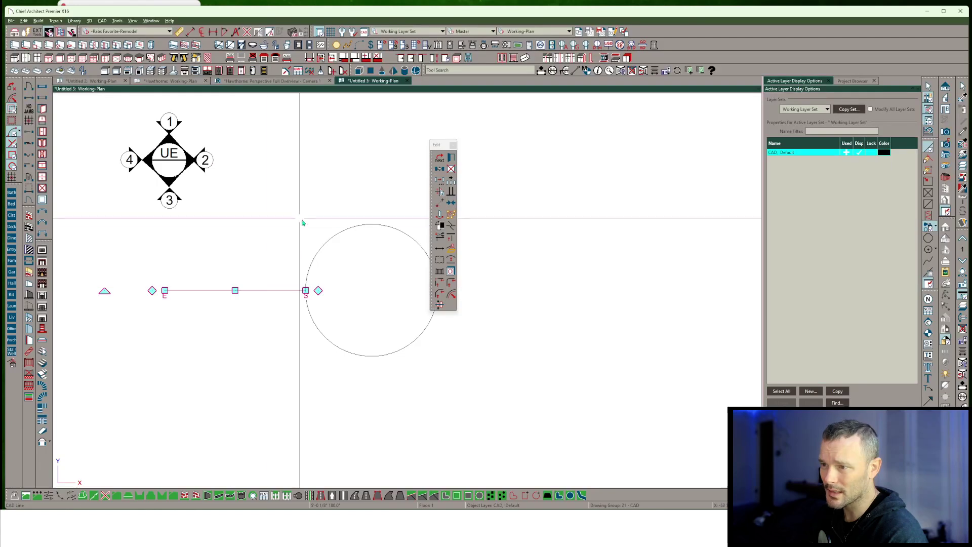
drag(372, 224, 371, 123)
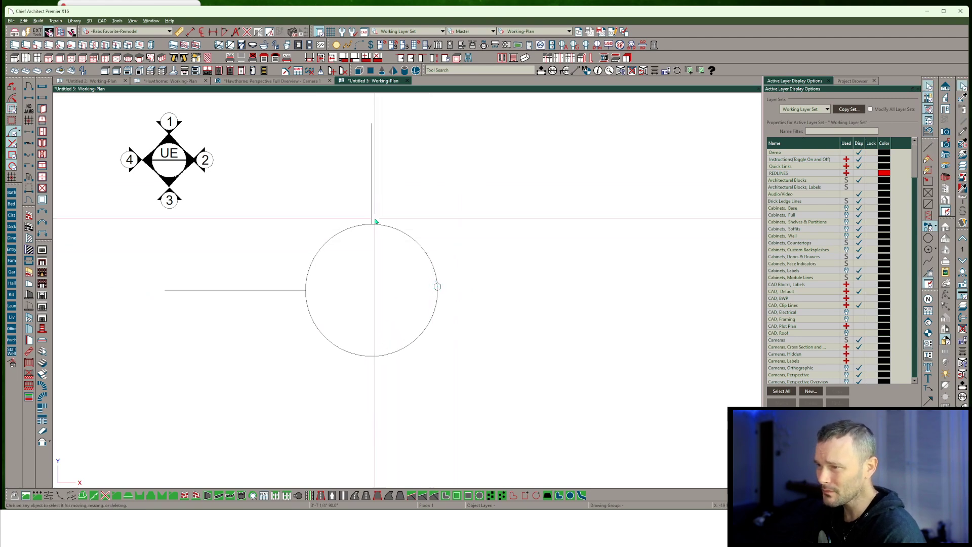
Step: Join the vertical and horizontal lines so they meet at the circle's center
click(372, 198)
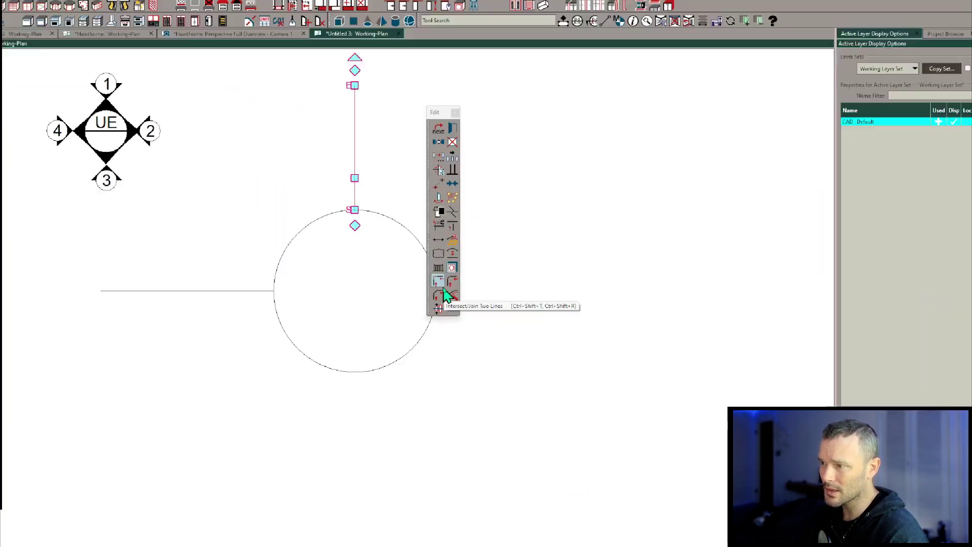
click(440, 283)
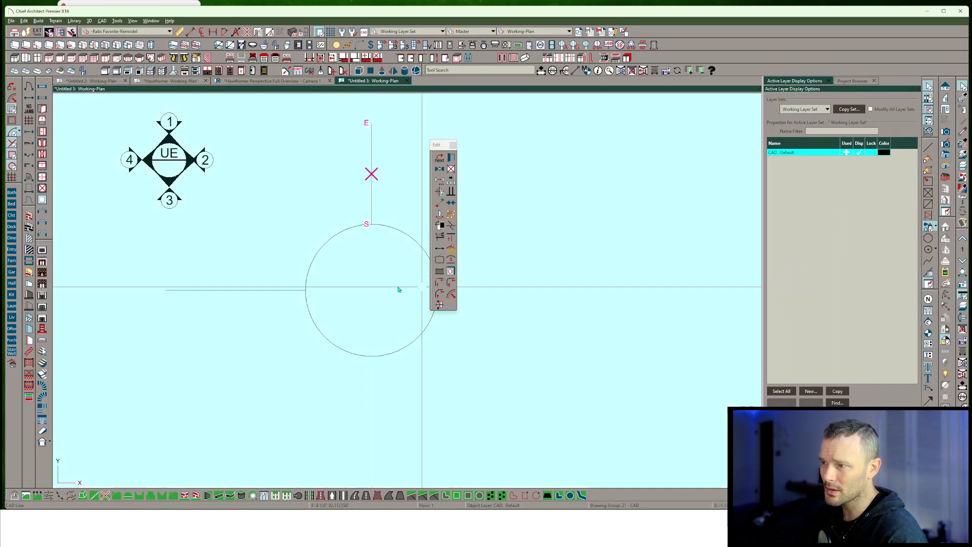
click(268, 291)
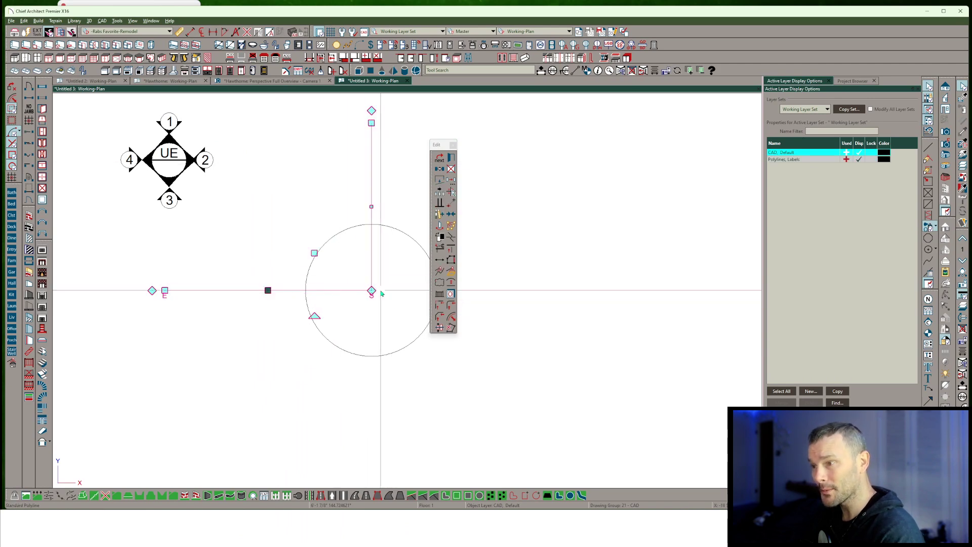
Step: Place a point at the circle's center and turn on the Rotate/Resize About Current Point edit behavior
key(p)
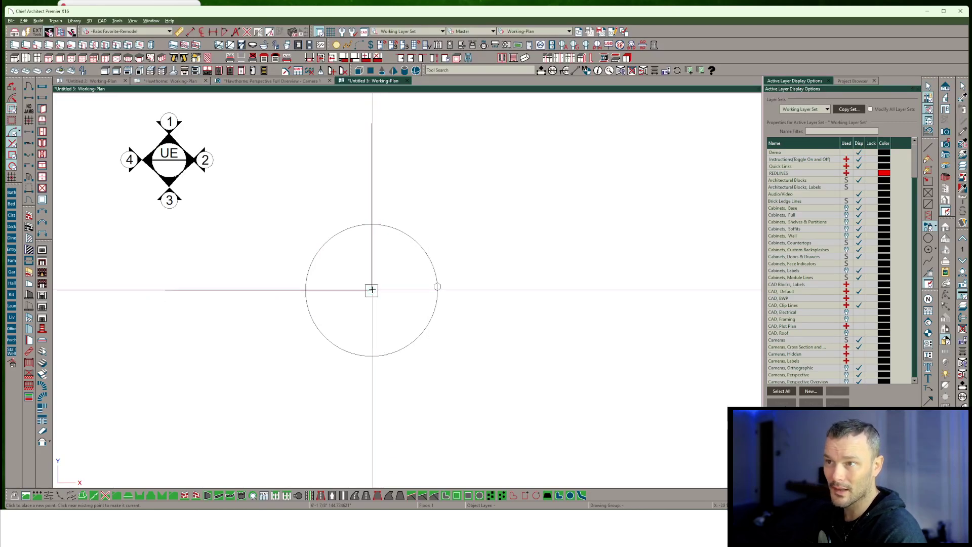
click(372, 290)
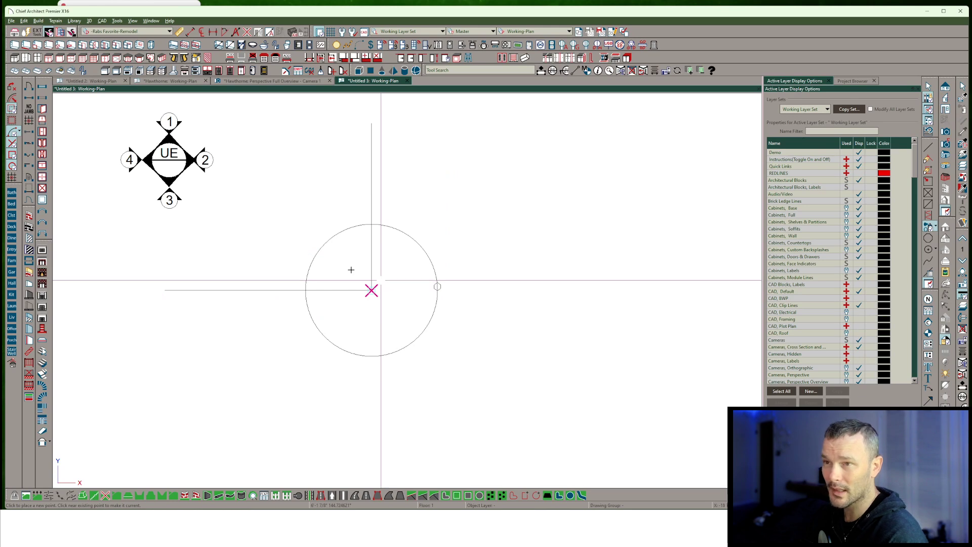
click(24, 21)
mouse_move(69, 133)
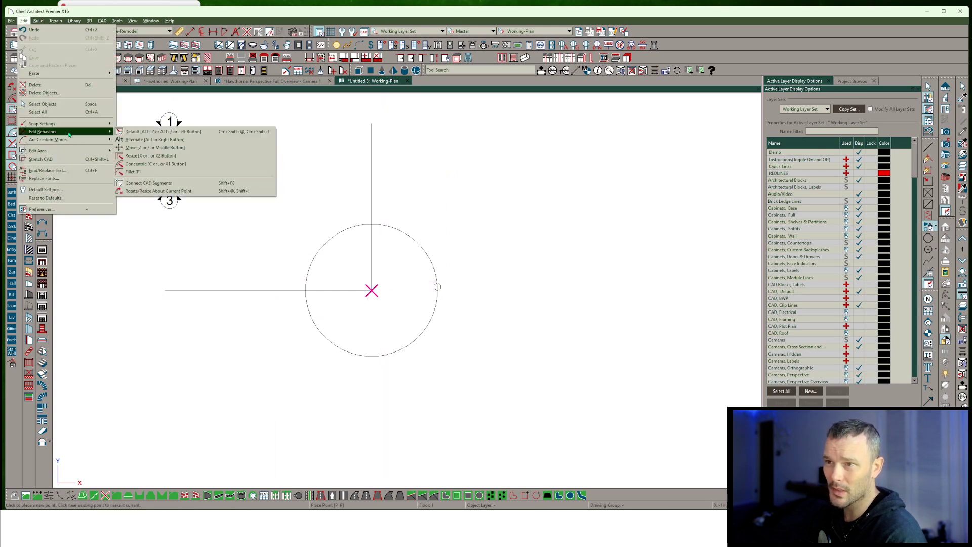
click(134, 192)
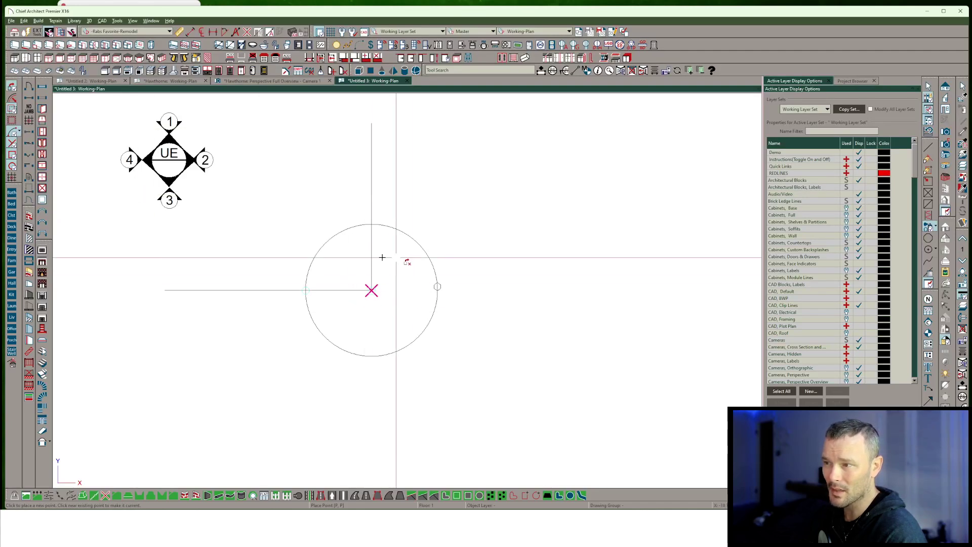
Step: Center the small hexagon on the horizontal line so it lines up with the circle's center
scroll(369, 278, up, 2)
scroll(443, 287, up, 2)
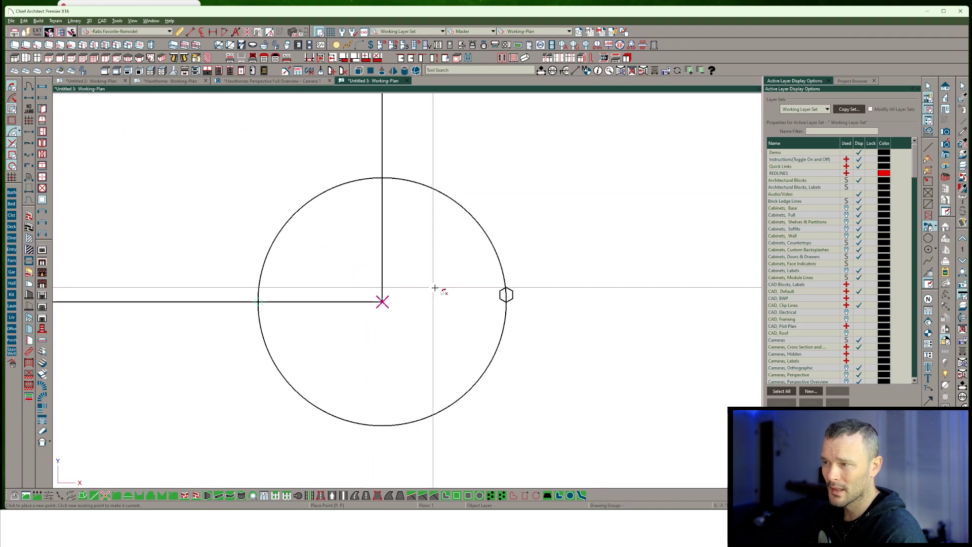
click(515, 296)
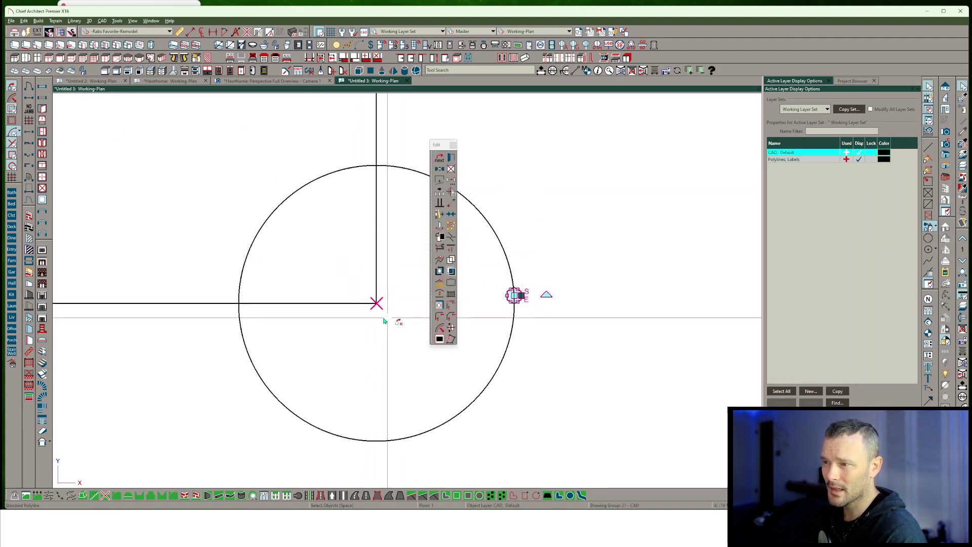
key(c)
click(173, 305)
scroll(515, 304, up, 2)
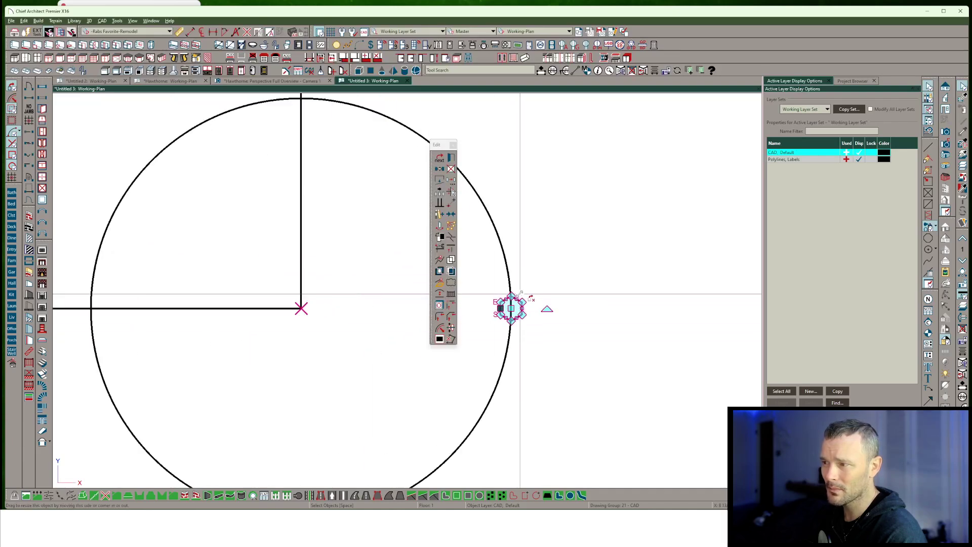
scroll(512, 294, down, 3)
scroll(507, 266, down, 1)
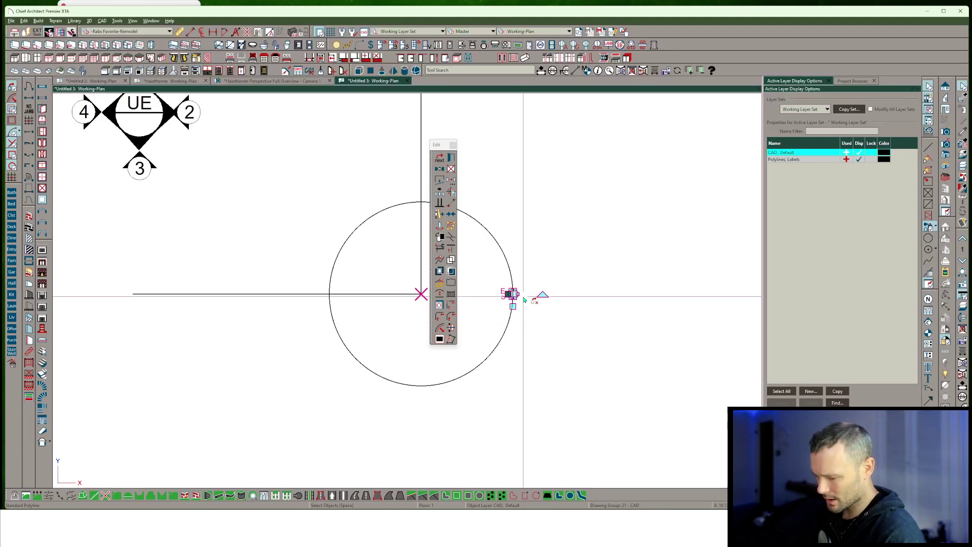
Step: Draw two lines from the circle's center, one horizontal through the hexagon and one angled about 8.65° above it
key(l)
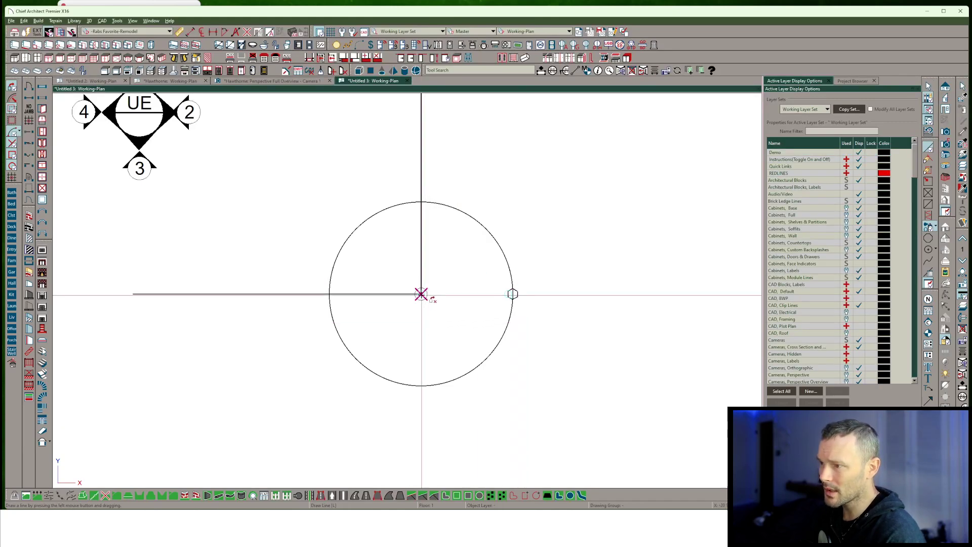
drag(422, 294, 625, 294)
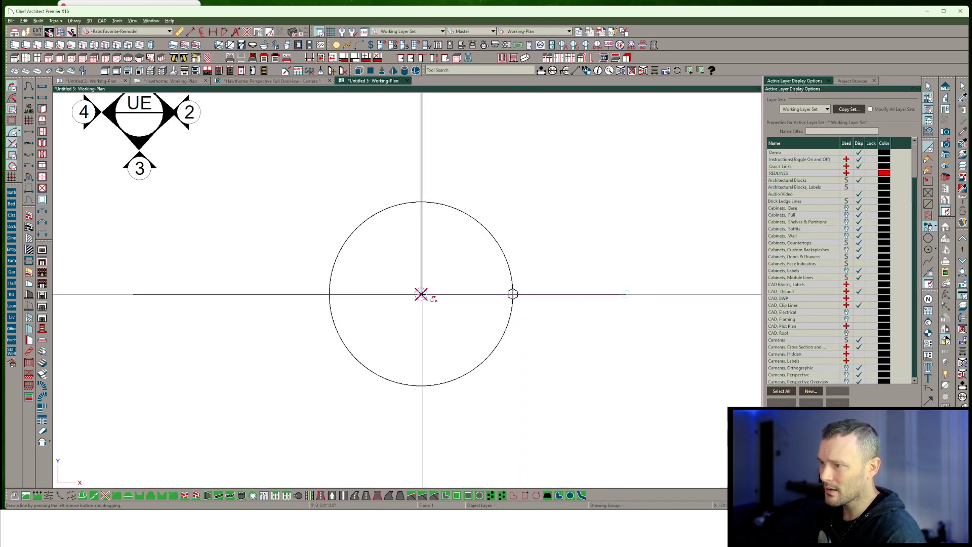
drag(421, 294, 523, 278)
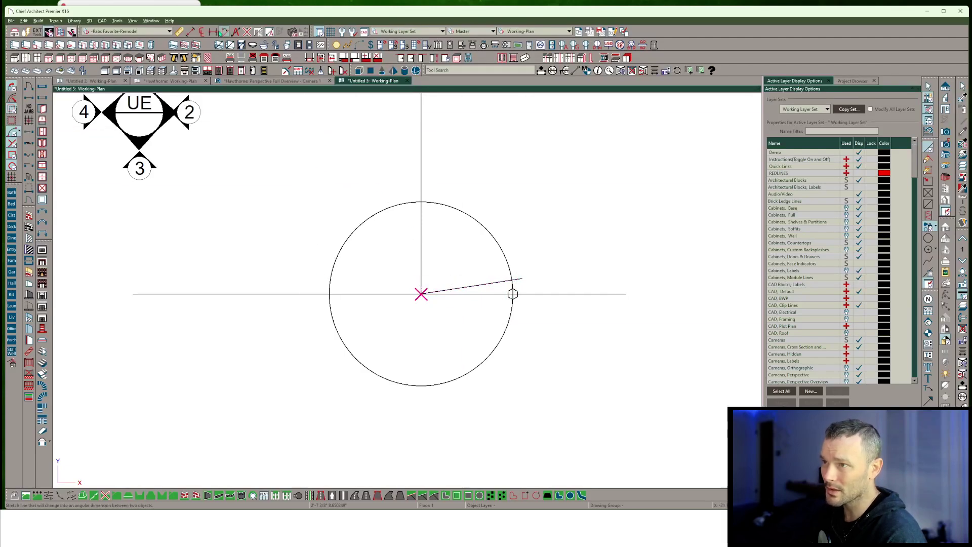
Step: Add an angular dimension between the horizontal line and the angled line beside the hexagon
scroll(452, 256, up, 4)
drag(504, 353, 502, 333)
scroll(542, 310, down, 4)
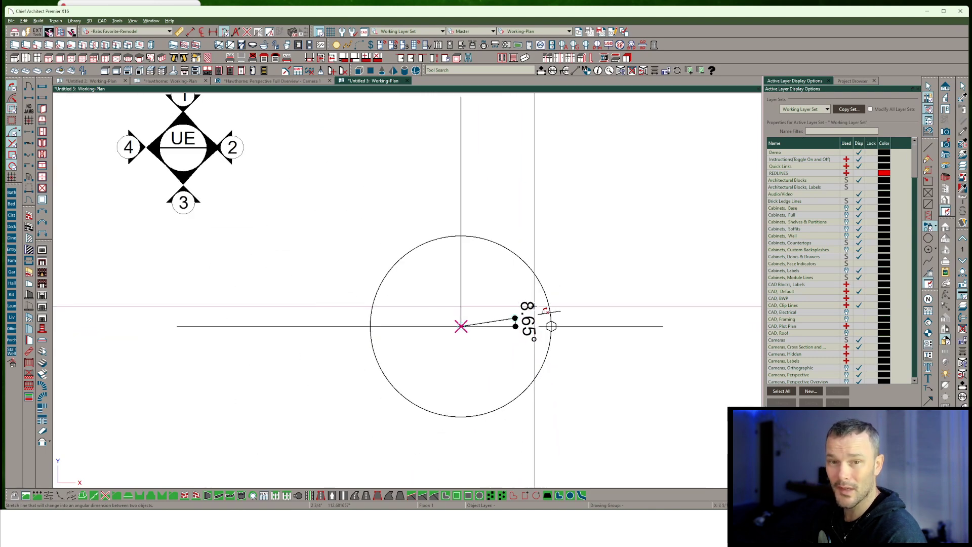
Step: Copy the small hexagon all the way around the circle's center with Multiple Copy, using a rotation offset of 9° between copies
key(space)
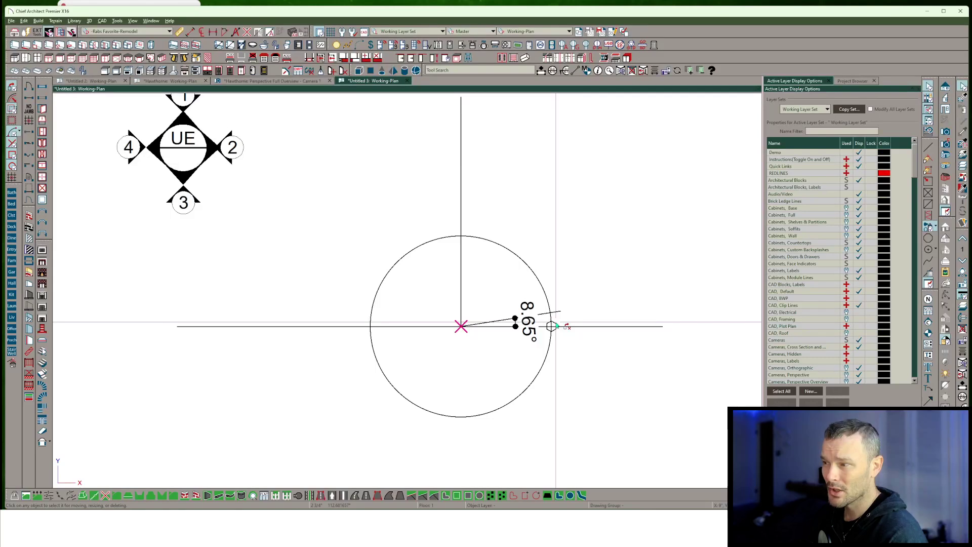
click(555, 326)
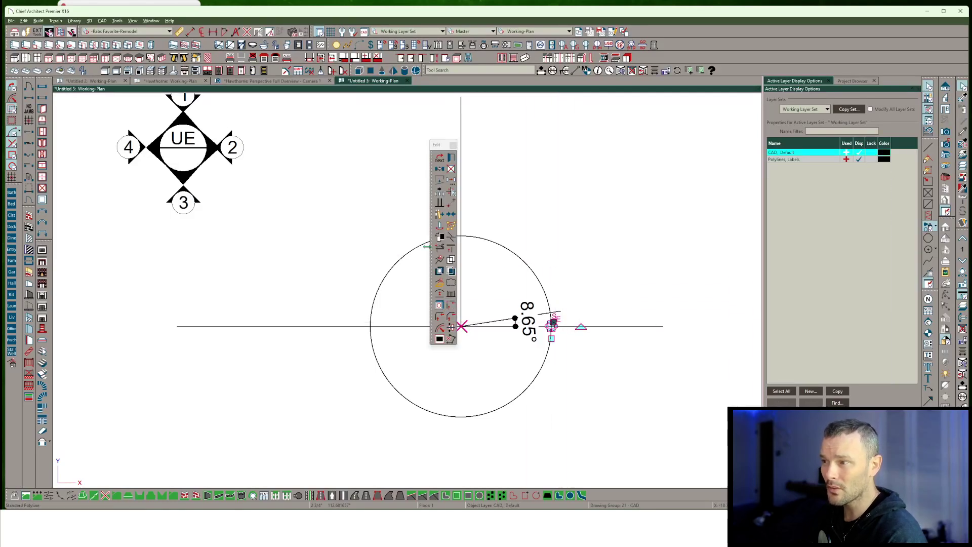
drag(427, 247, 380, 233)
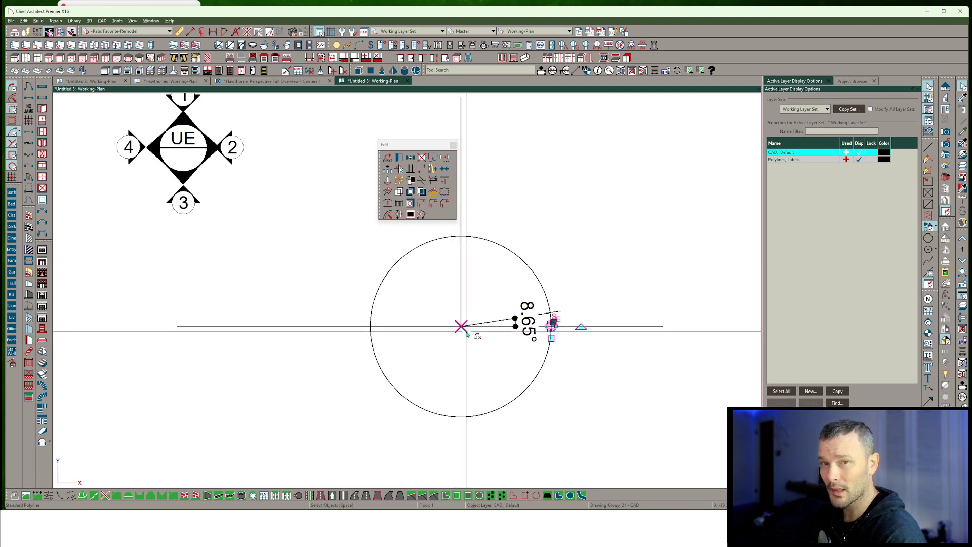
click(389, 172)
click(398, 158)
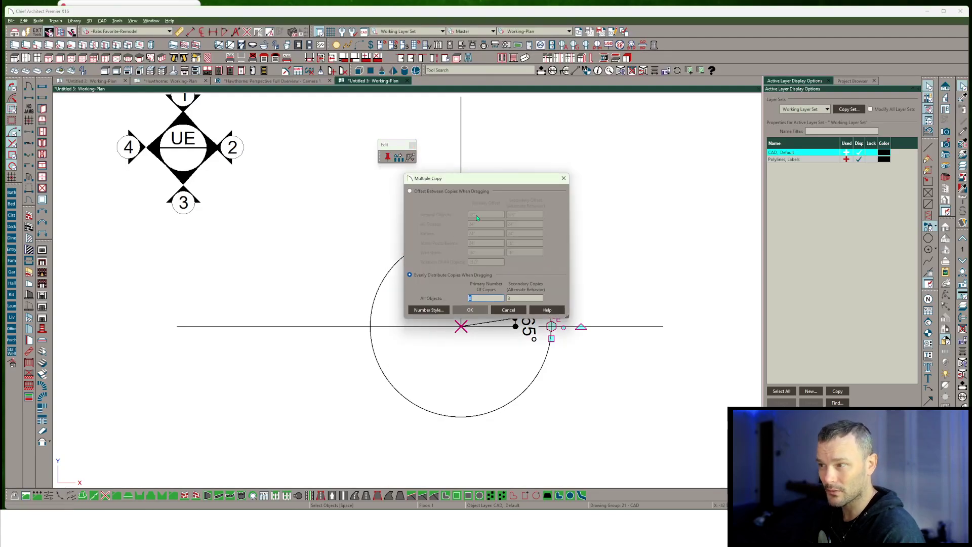
click(419, 192)
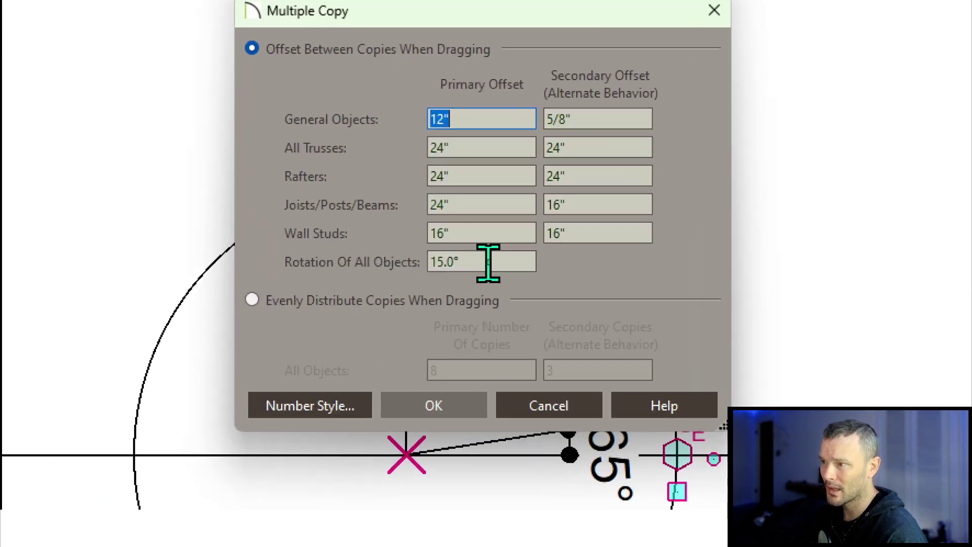
double_click(484, 263)
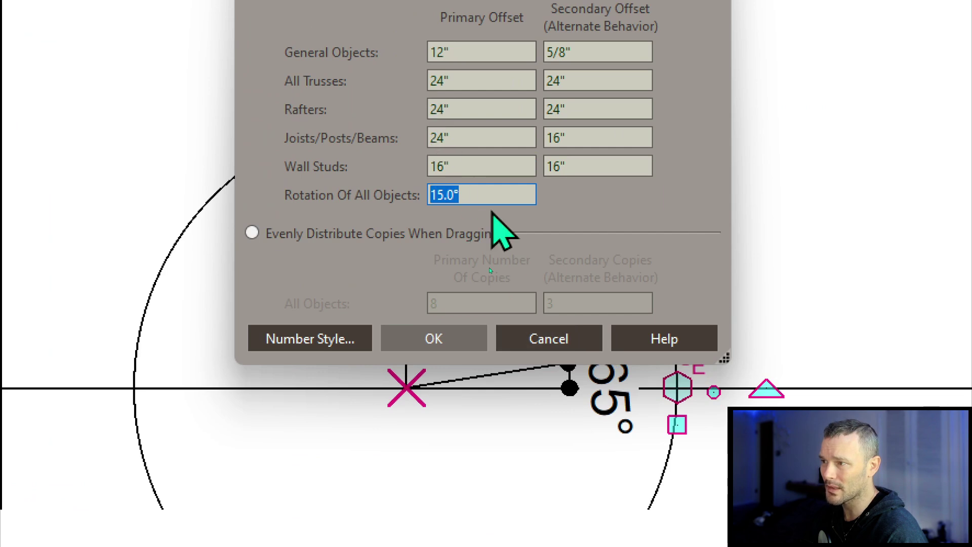
text(9)
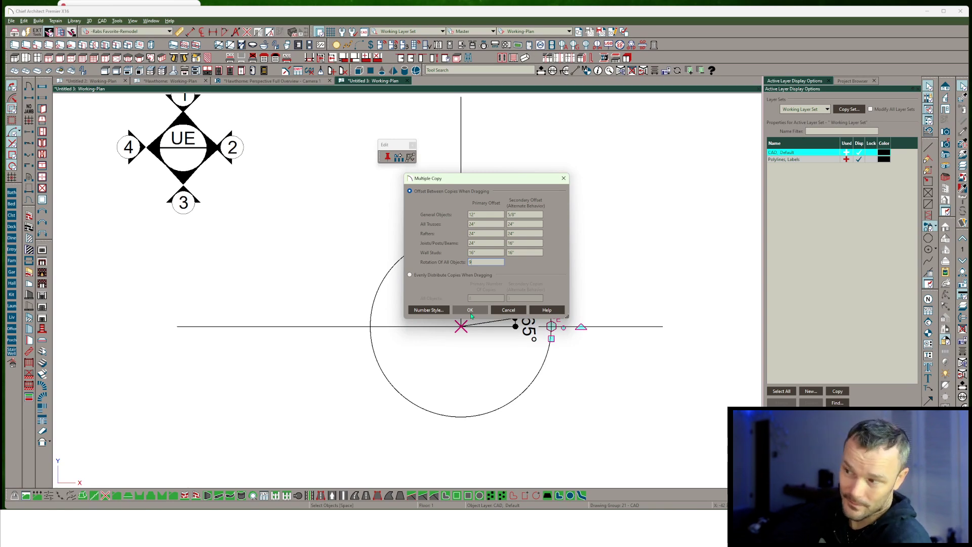
click(470, 314)
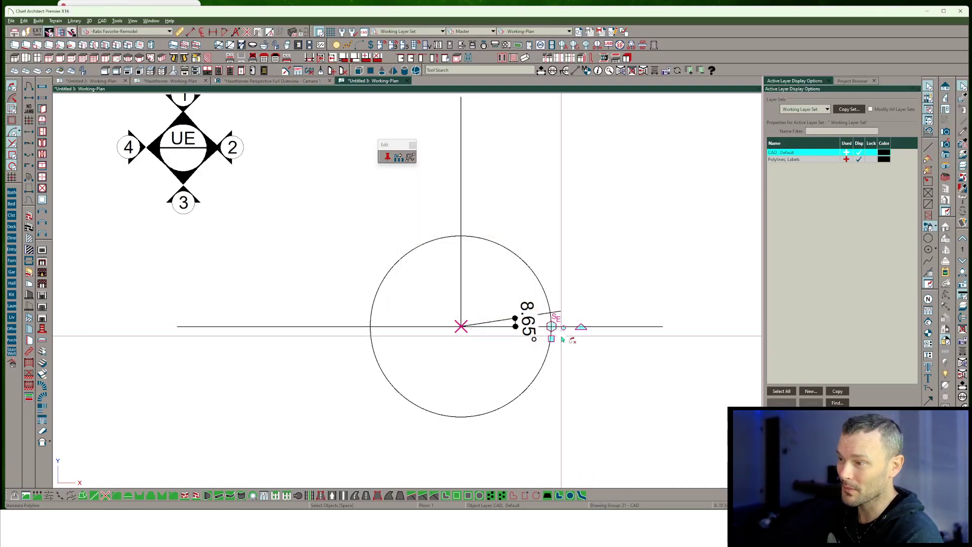
mouse_move(551, 336)
mouse_down()
mouse_move(501, 248)
mouse_move(441, 225)
mouse_move(319, 324)
mouse_move(348, 441)
mouse_move(650, 361)
mouse_move(445, 202)
mouse_move(260, 423)
mouse_move(614, 343)
mouse_move(266, 240)
mouse_move(417, 248)
mouse_move(456, 297)
mouse_move(577, 354)
mouse_move(589, 304)
mouse_move(547, 228)
mouse_move(432, 219)
mouse_move(332, 302)
mouse_move(392, 444)
mouse_move(561, 434)
mouse_move(609, 360)
mouse_move(606, 341)
mouse_up()
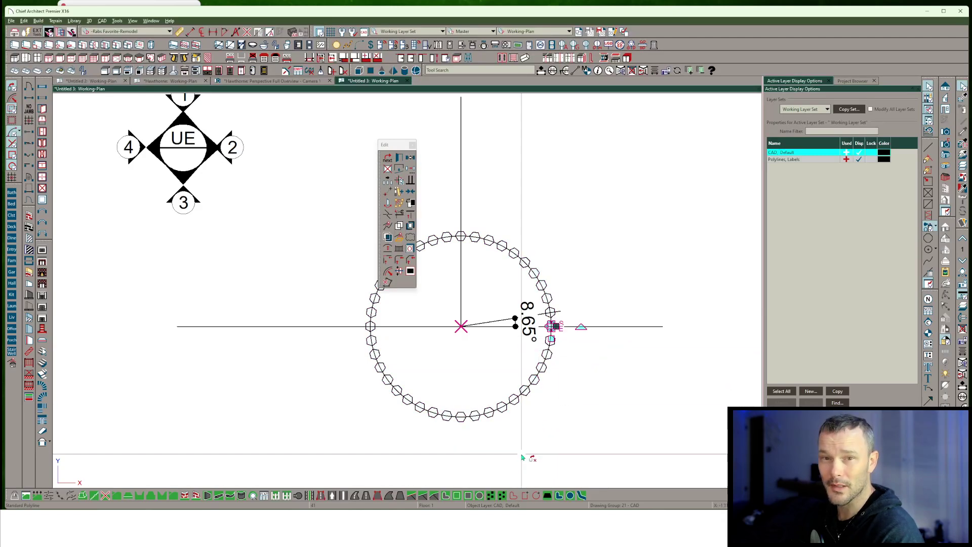
Step: Delete the construction lines and the angular dimension at the circle's center
scroll(532, 262, down, 3)
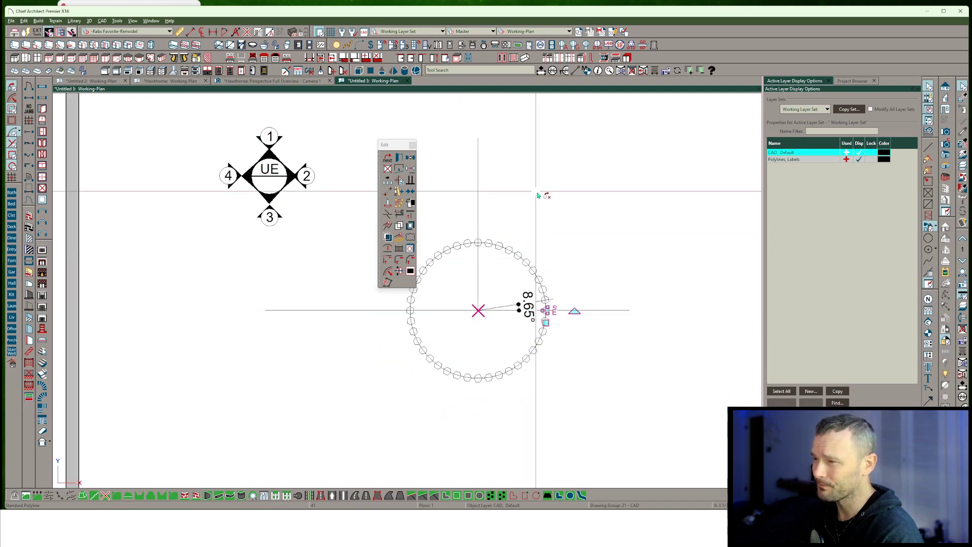
middle_drag(541, 195, 610, 206)
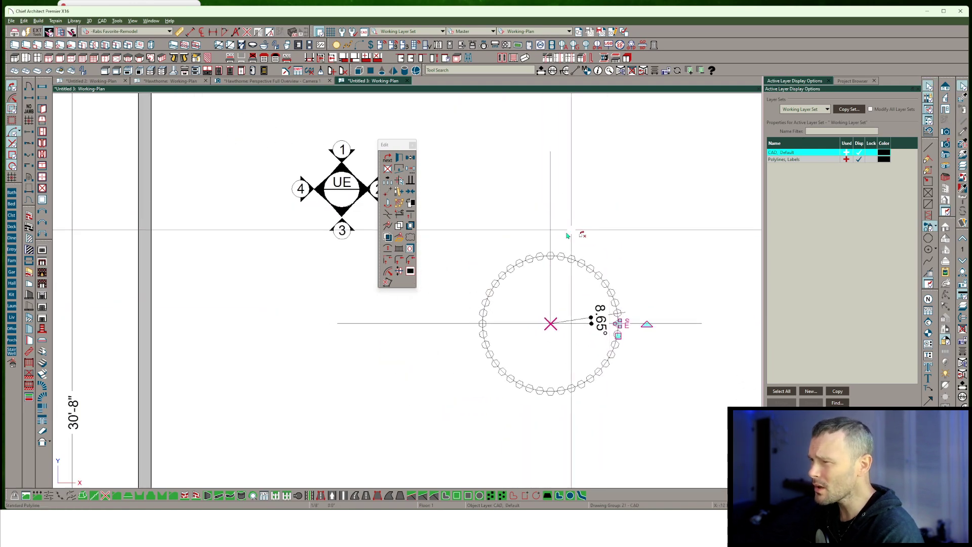
click(544, 253)
click(551, 204)
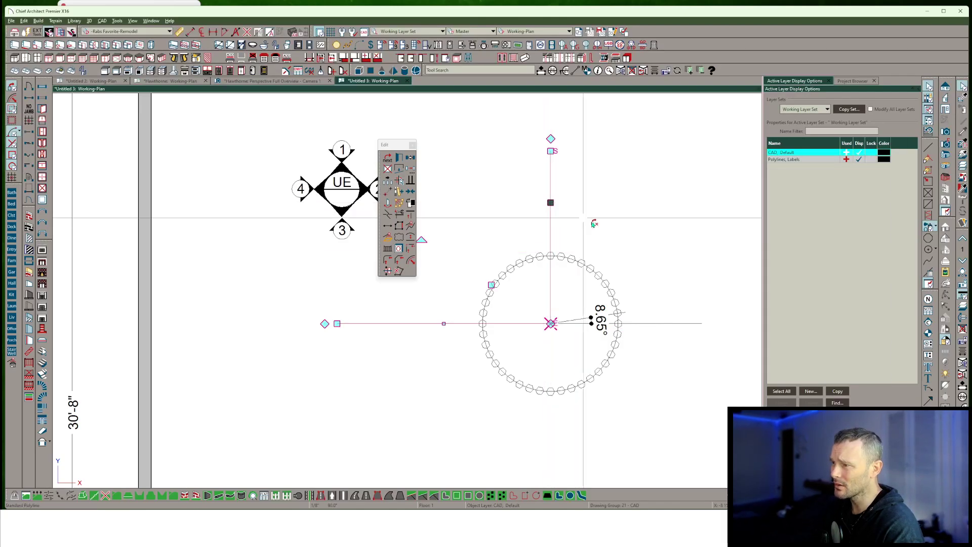
key(Delete)
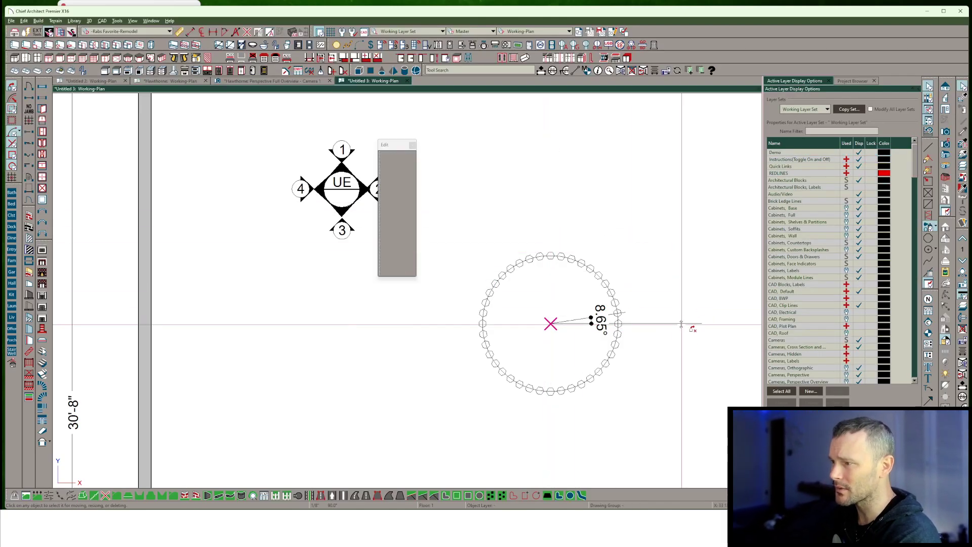
Step: Convert the large circle running through the hexagons into a many-sided polyline
click(574, 257)
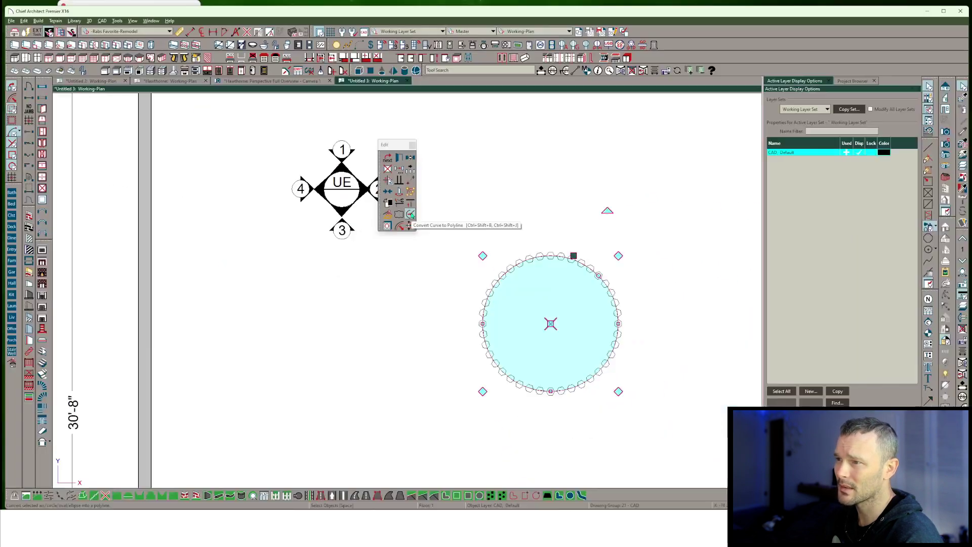
click(409, 217)
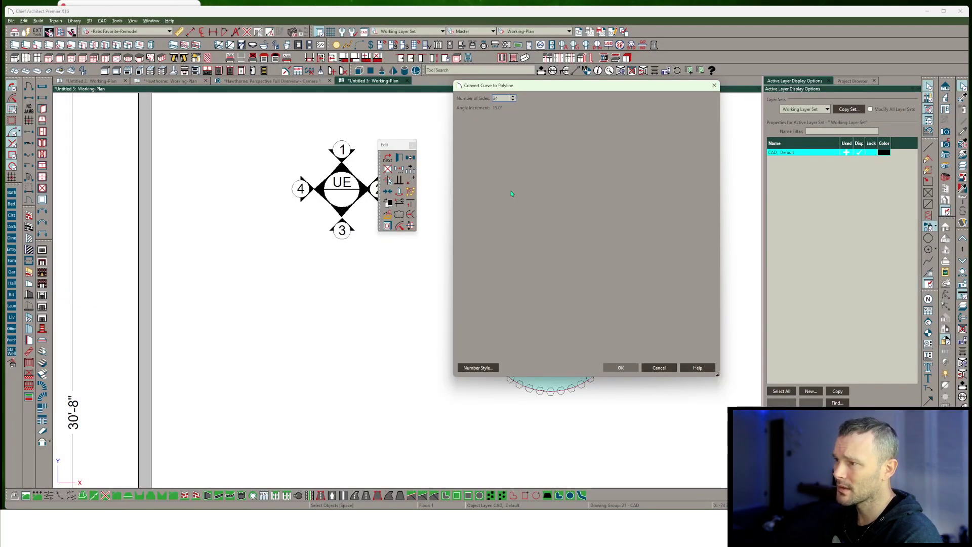
double_click(497, 98)
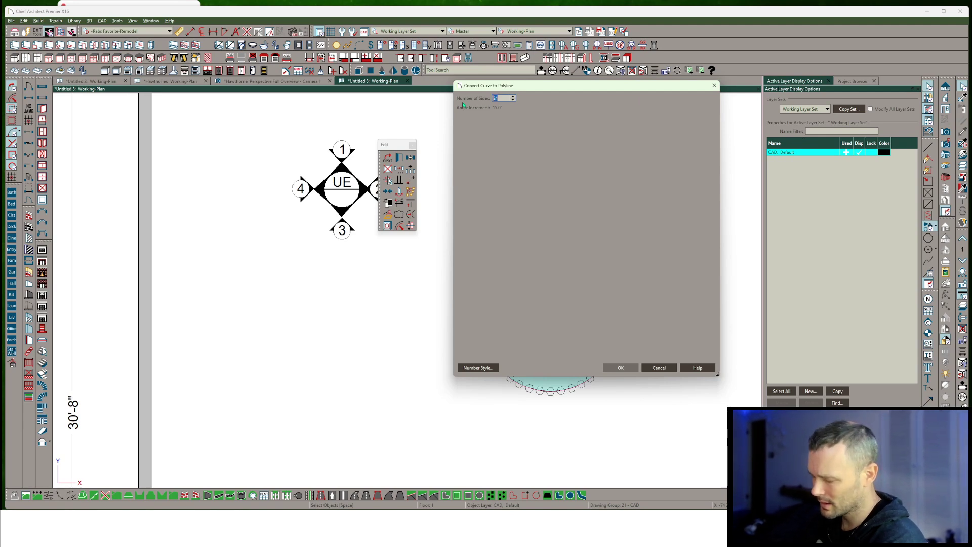
key(Return)
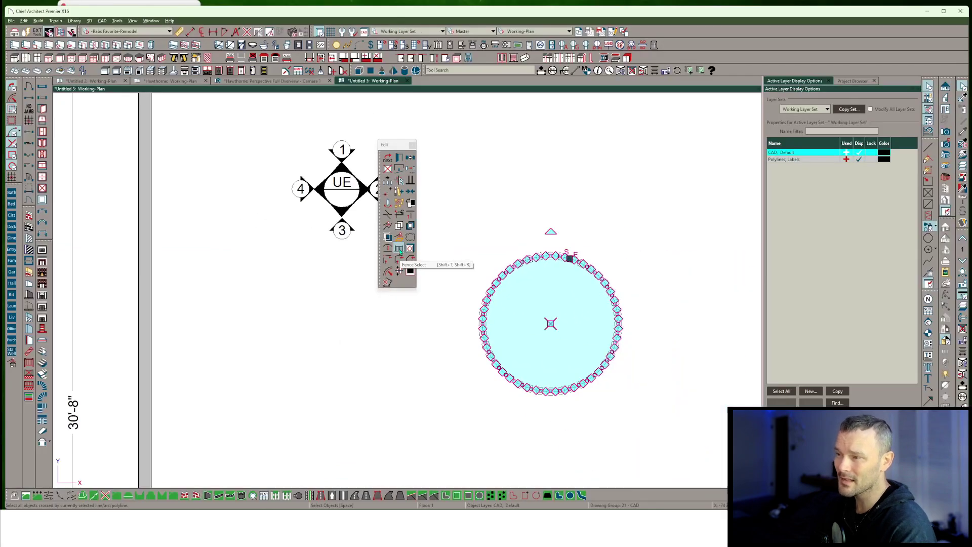
Step: Try to merge the ring of hexagons with the large circular polyline using Intersection, selecting the hexagons with Fence Select, and undo it
click(400, 249)
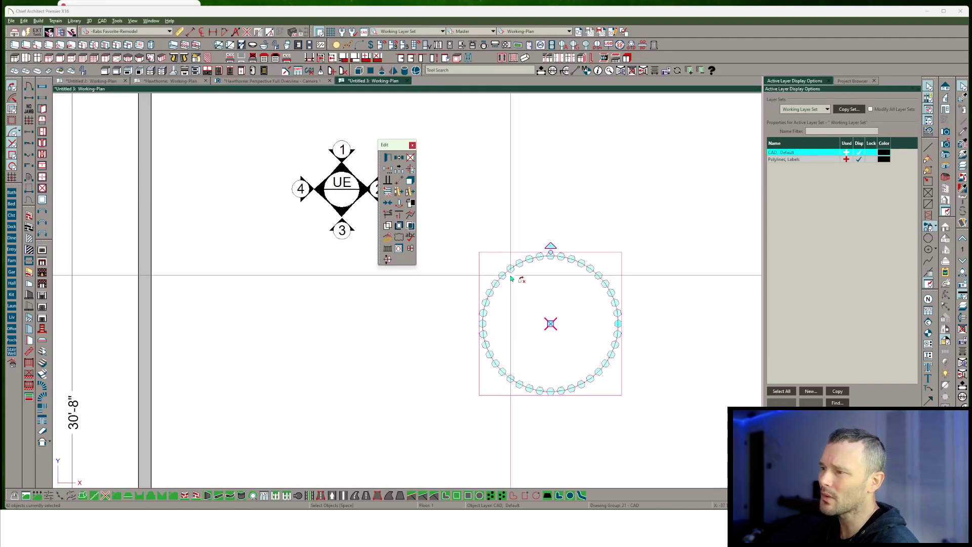
key(Escape)
click(614, 300)
key(Escape)
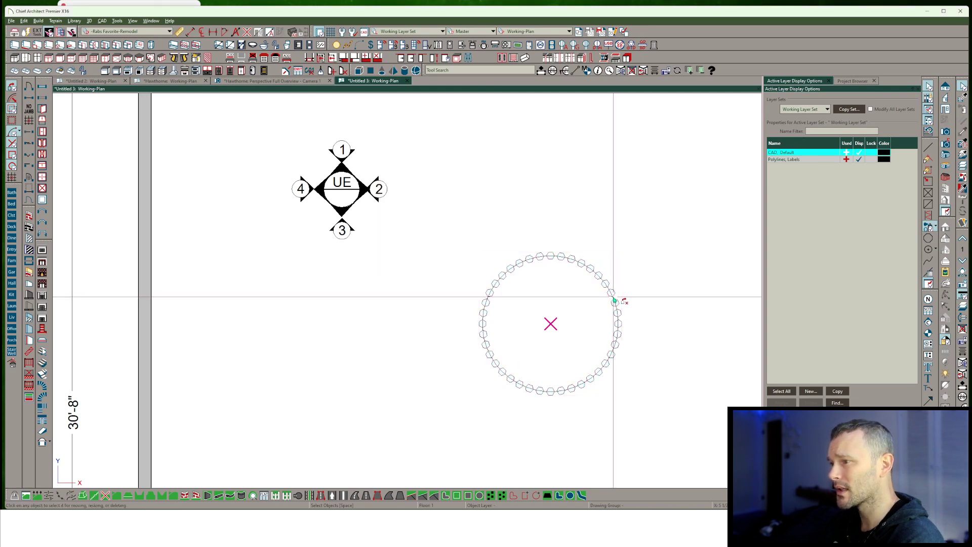
click(614, 298)
shift+click(613, 294)
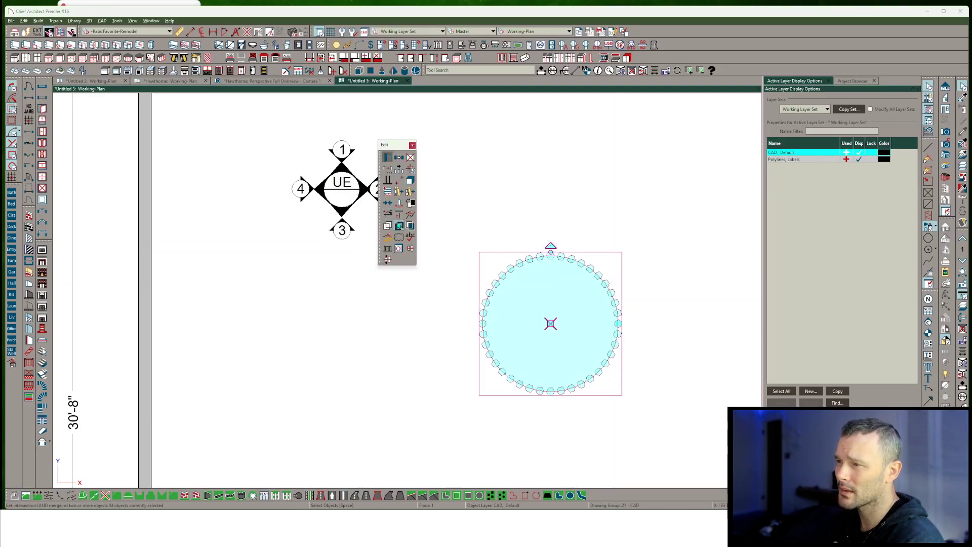
click(400, 226)
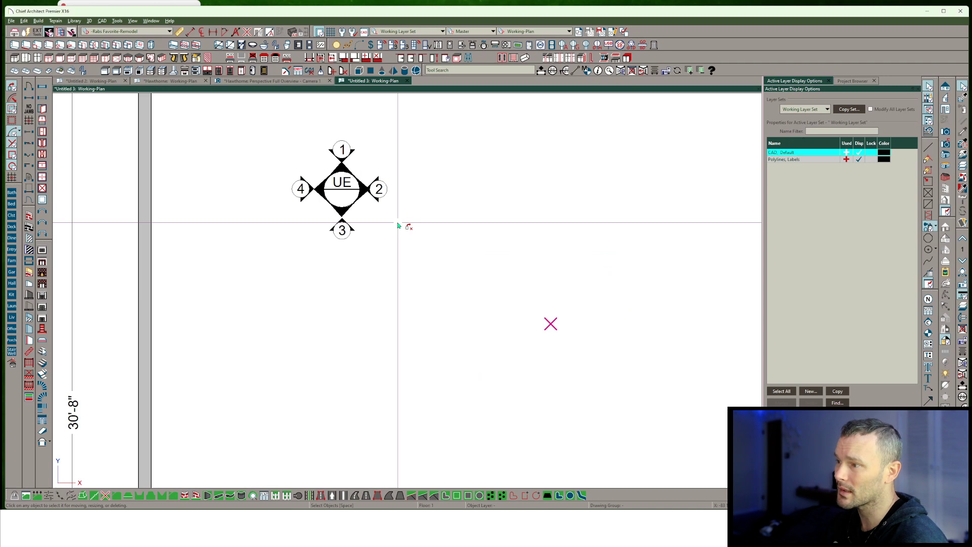
click(530, 263)
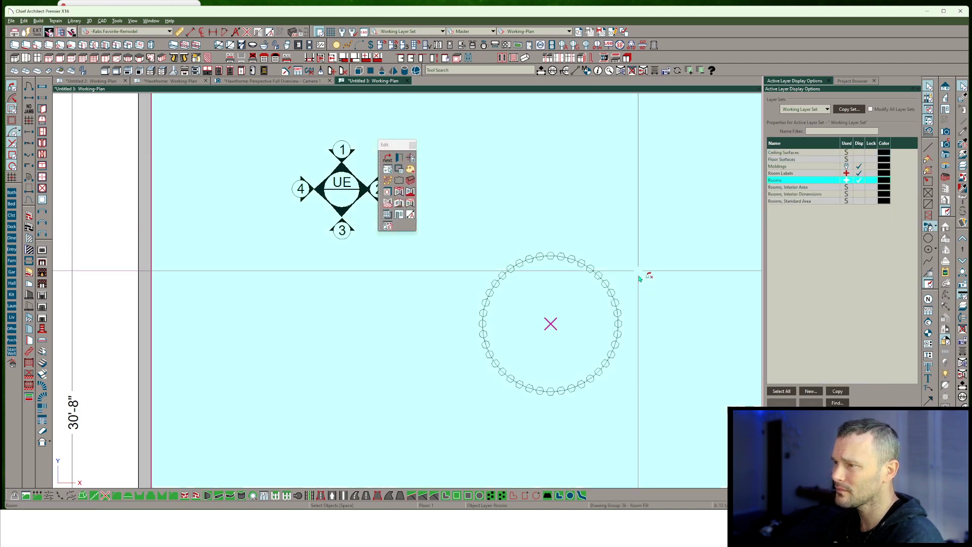
click(643, 273)
scroll(643, 329, up, 2)
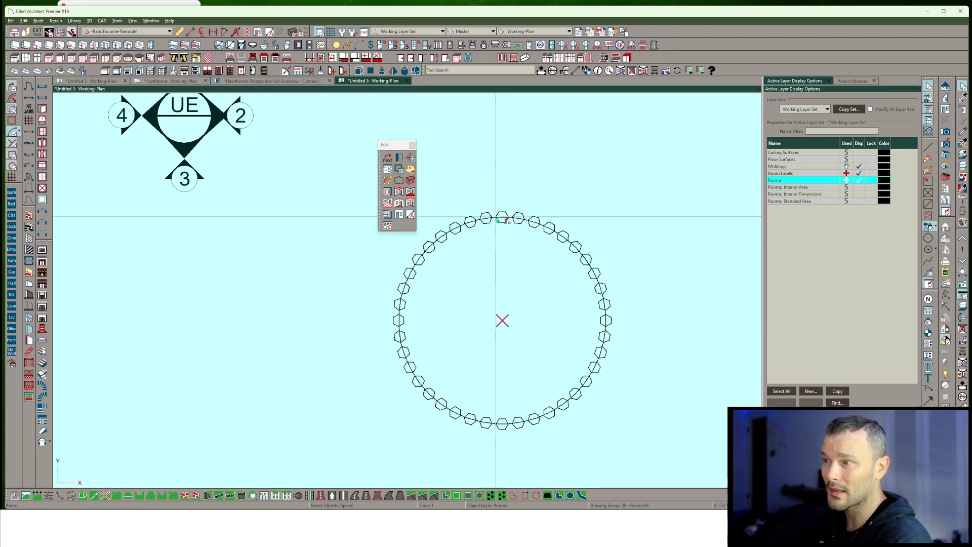
Step: Make a slightly larger concentric copy of the circular polyline that crosses the outer part of the hexagons
click(495, 223)
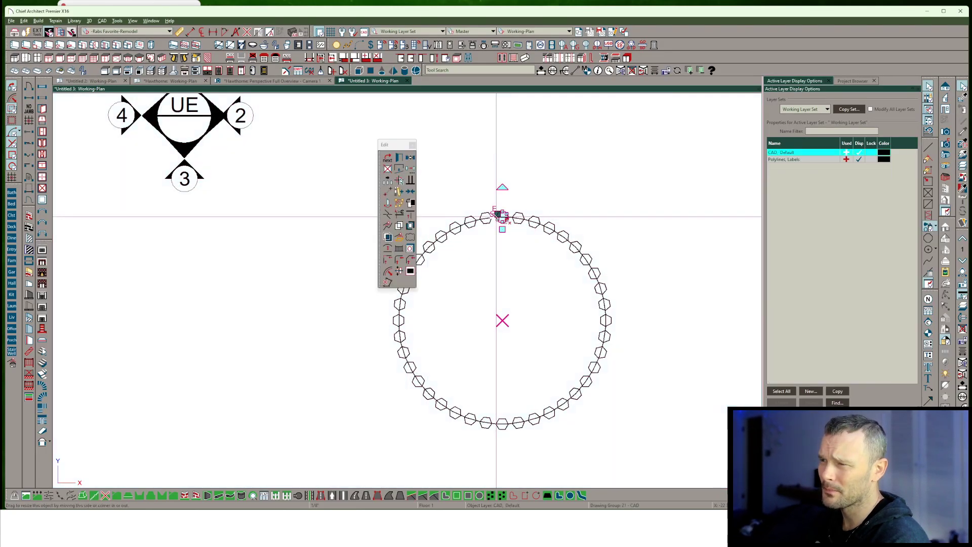
key(Escape)
click(497, 282)
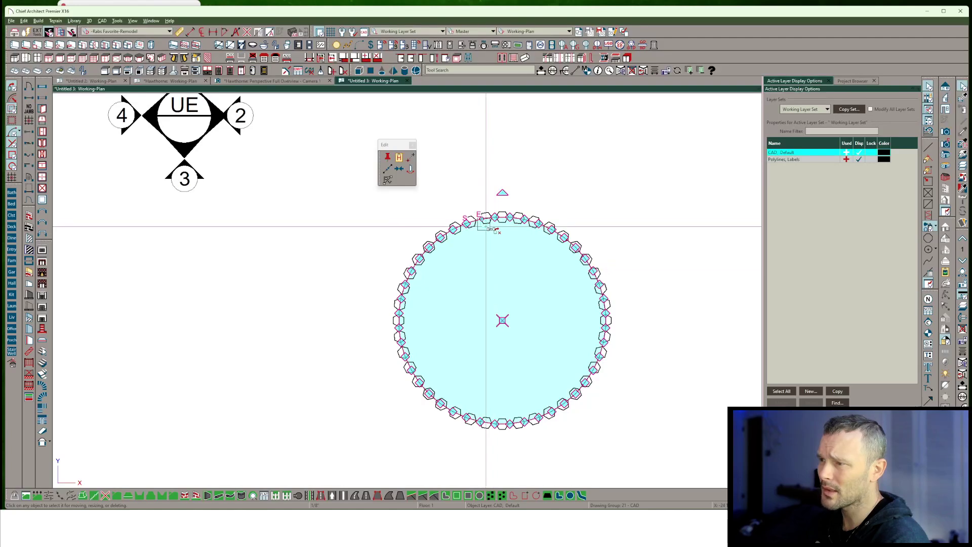
drag(482, 220, 478, 215)
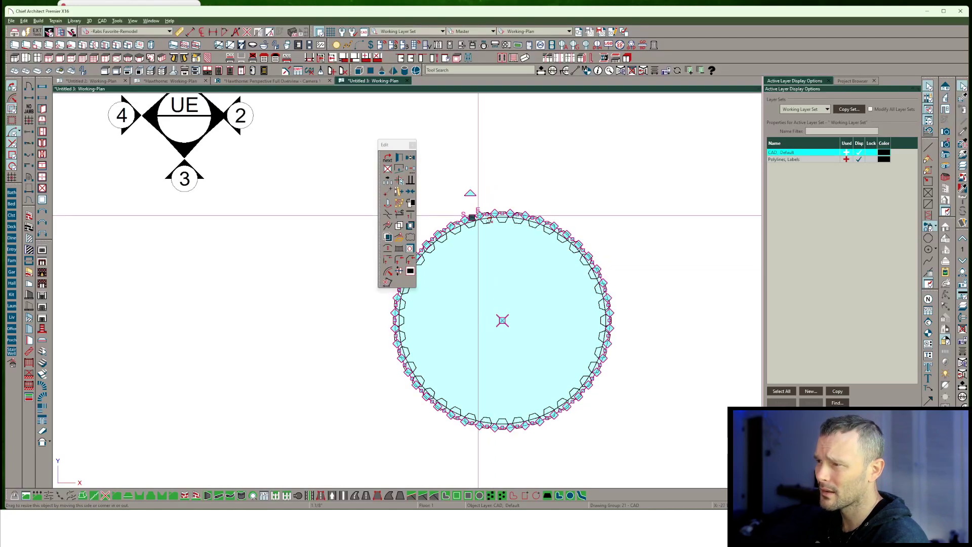
click(526, 222)
click(525, 236)
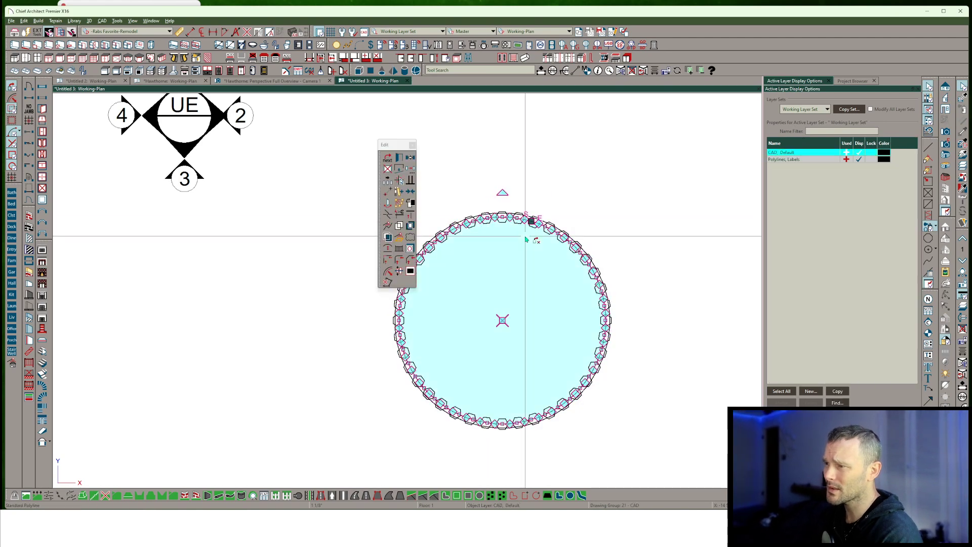
key(c)
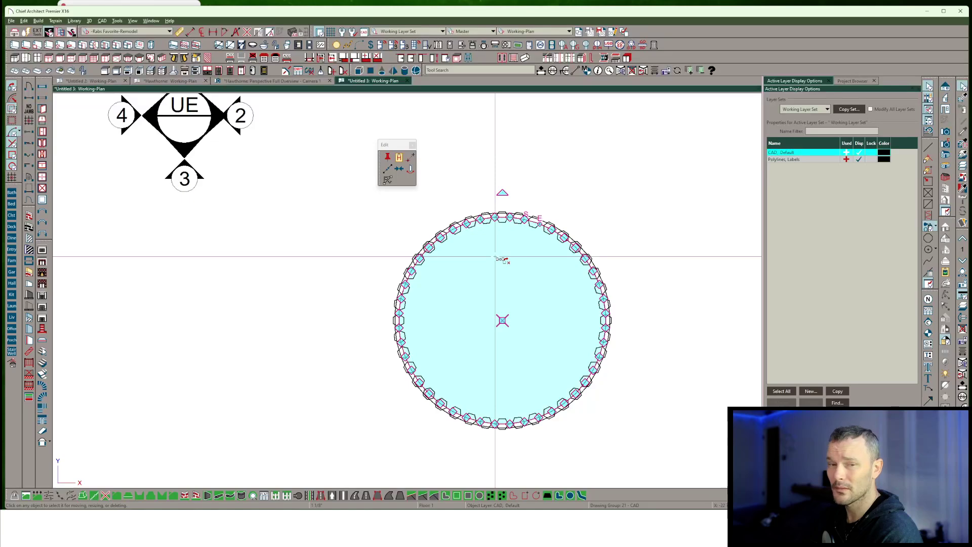
key(Escape)
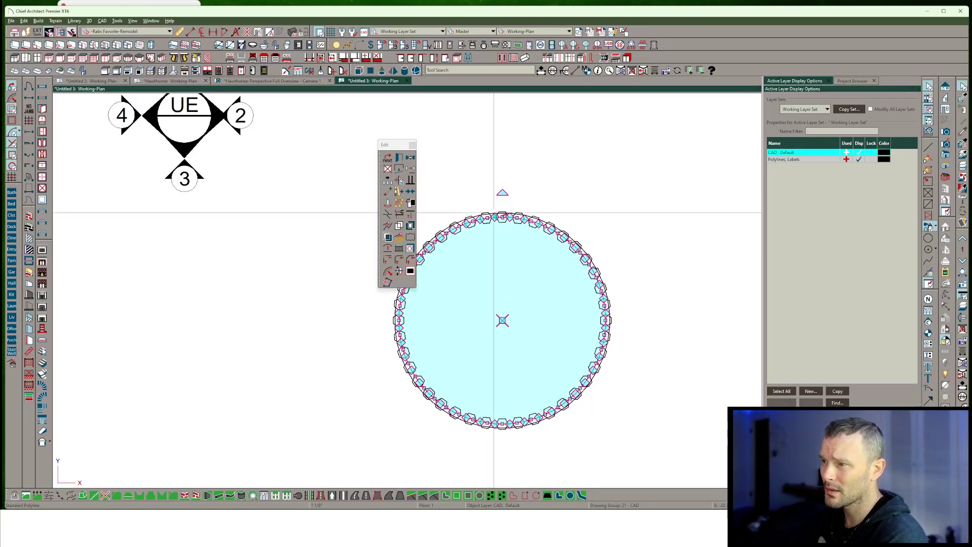
Step: Fence-select the hexagons from the two circular polylines and merge them with the larger outline using Union
click(494, 213)
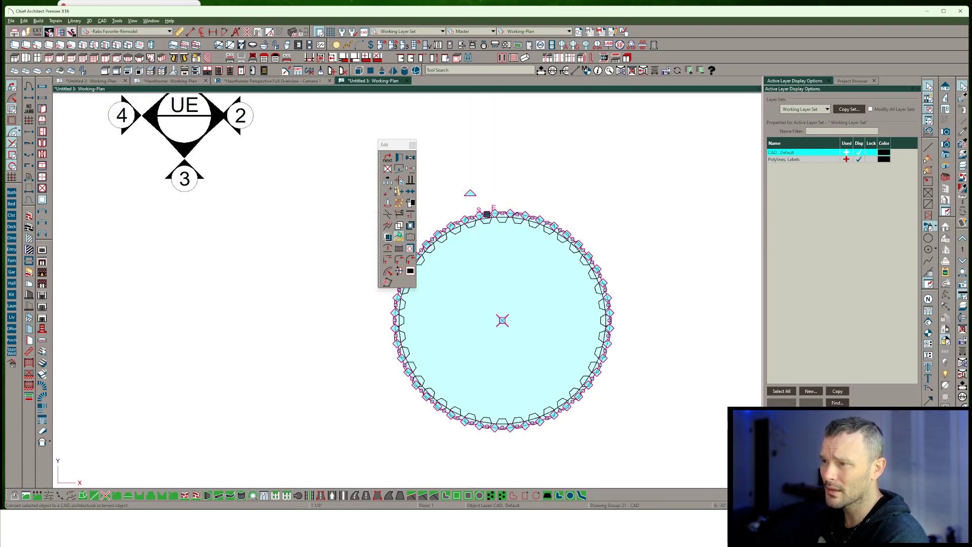
click(466, 227)
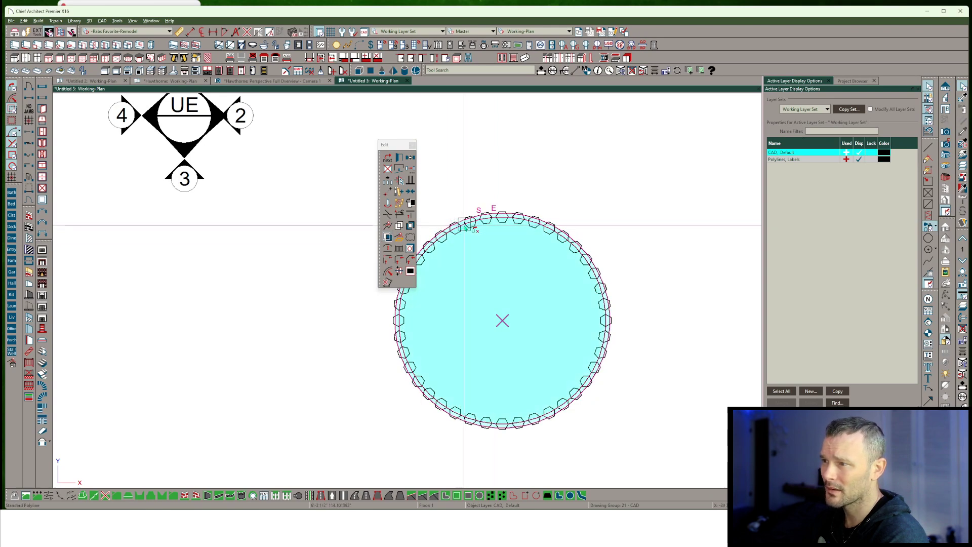
click(466, 227)
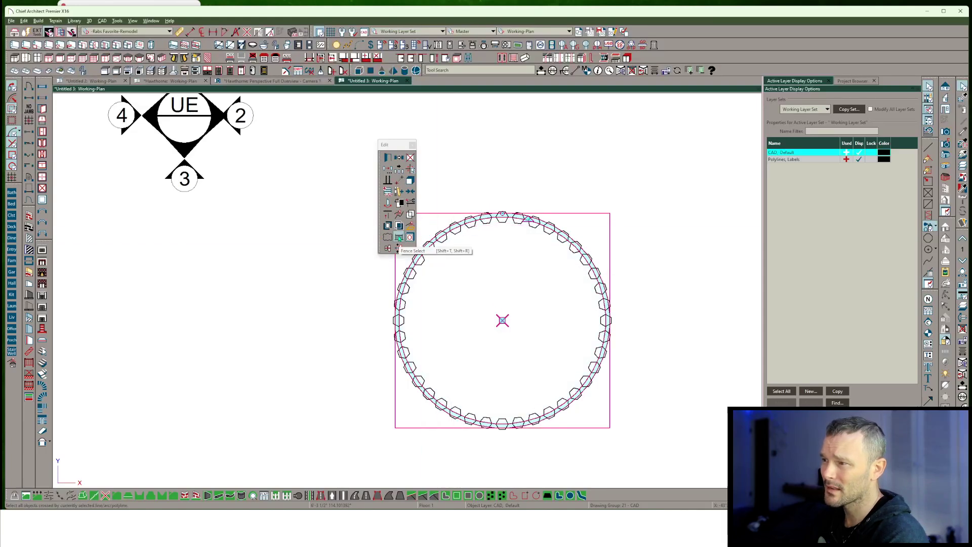
click(399, 238)
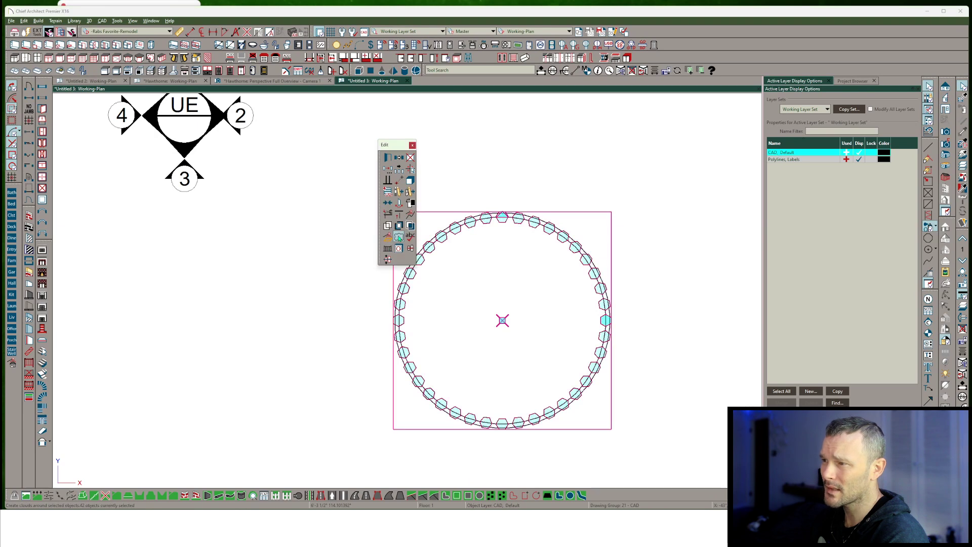
shift+click(449, 231)
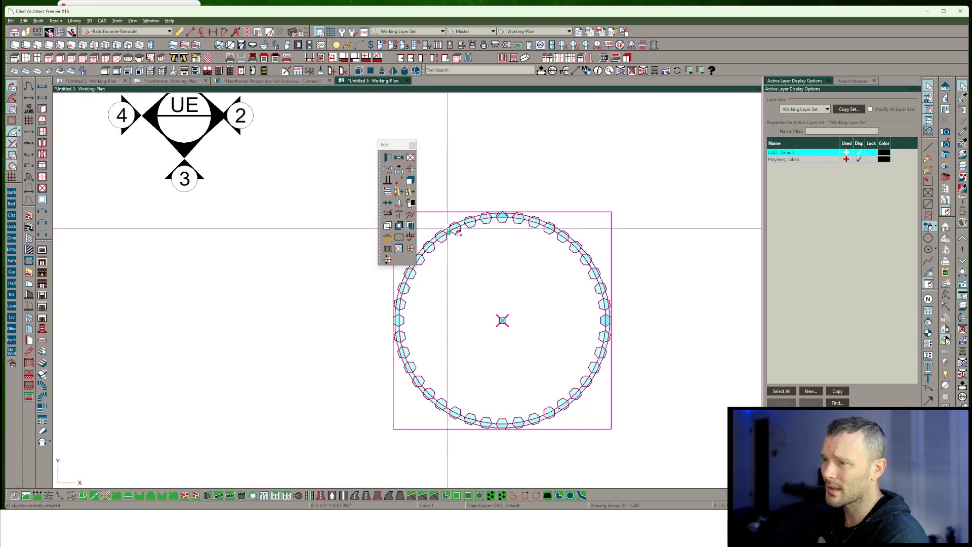
click(388, 226)
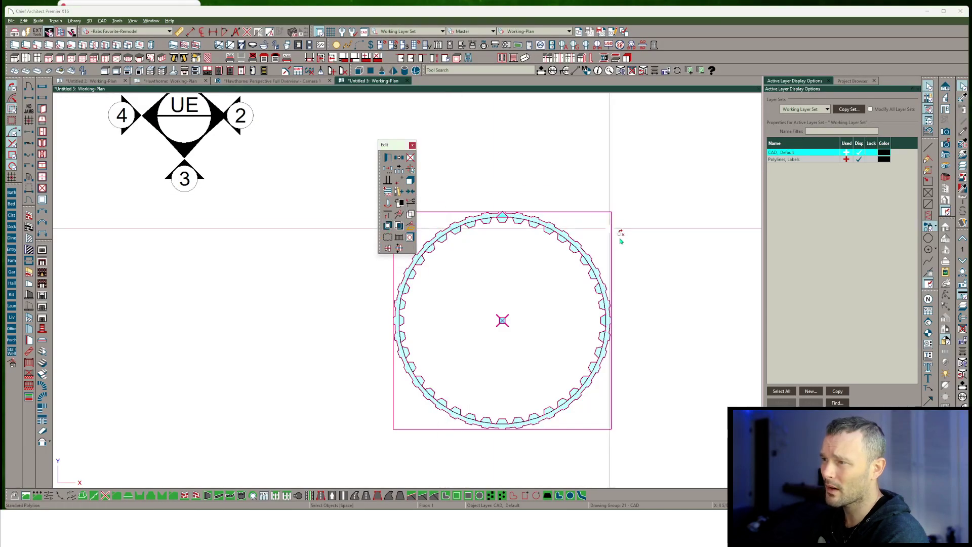
Step: Draw a circle from the ring's centre out through the hexagons and convert it to a many-sided polyline
click(619, 346)
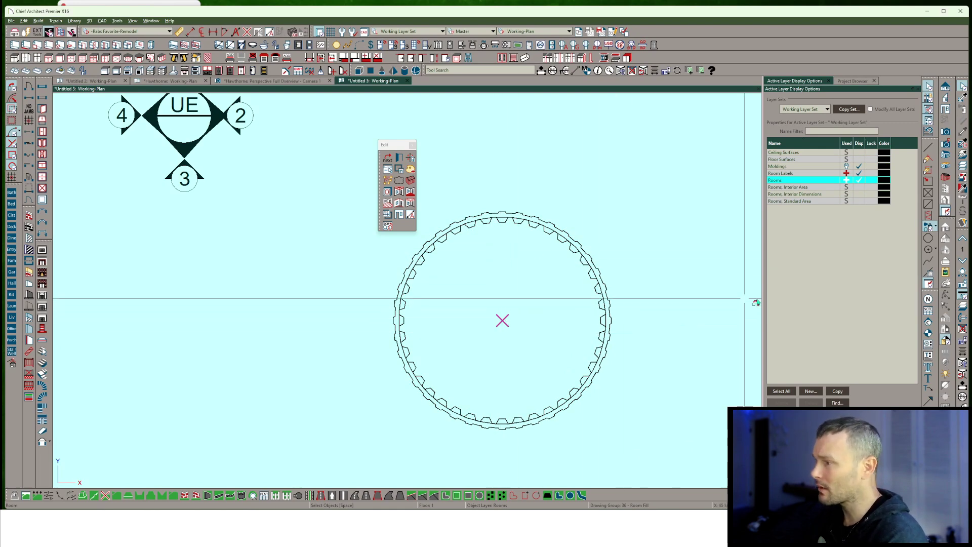
click(930, 250)
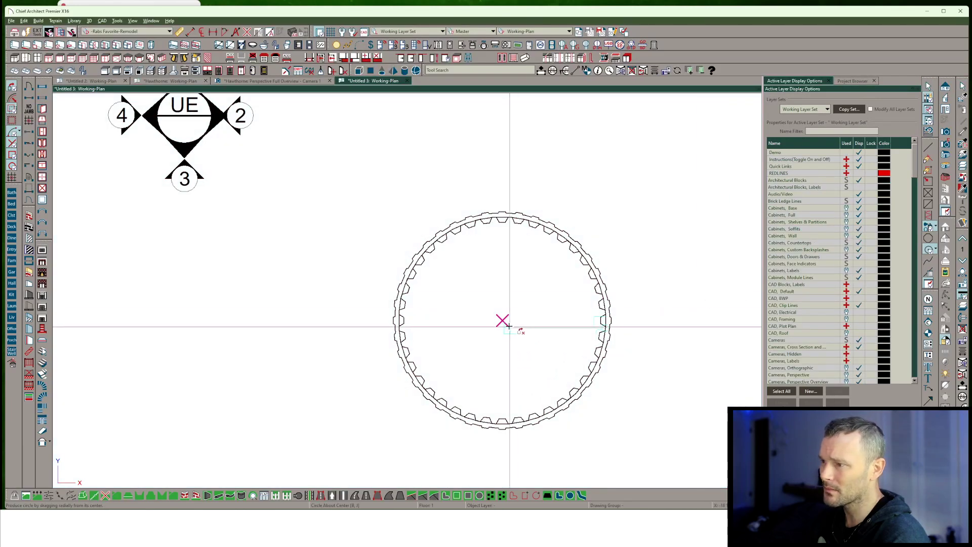
drag(502, 320, 600, 282)
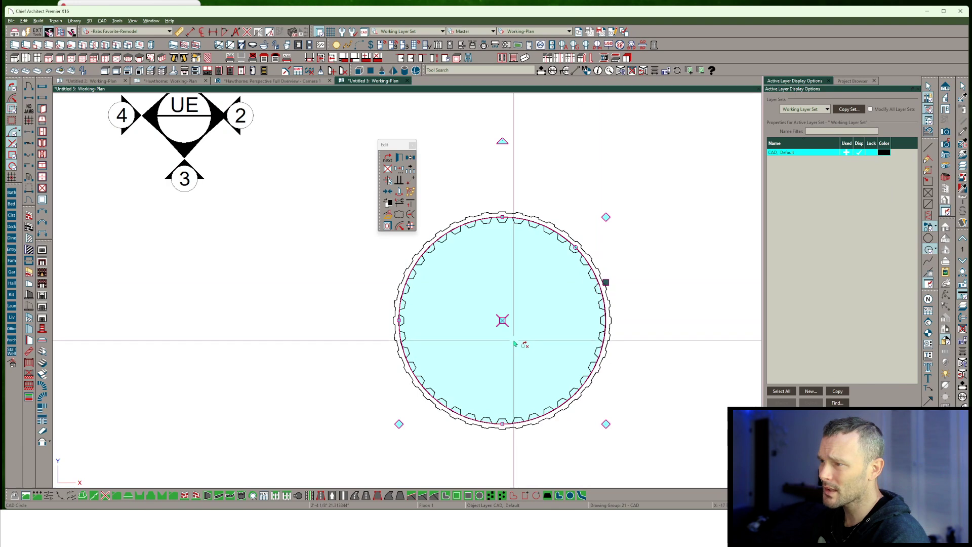
click(411, 215)
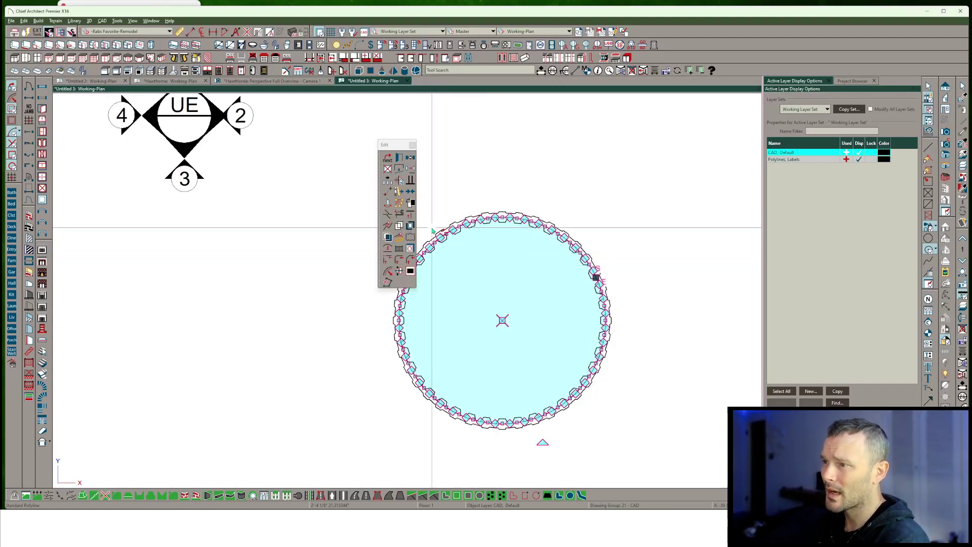
Step: Subtract the hexagon ring from the new circular polyline and delete the leftover circle, keeping only the fluted outline
click(392, 239)
click(428, 242)
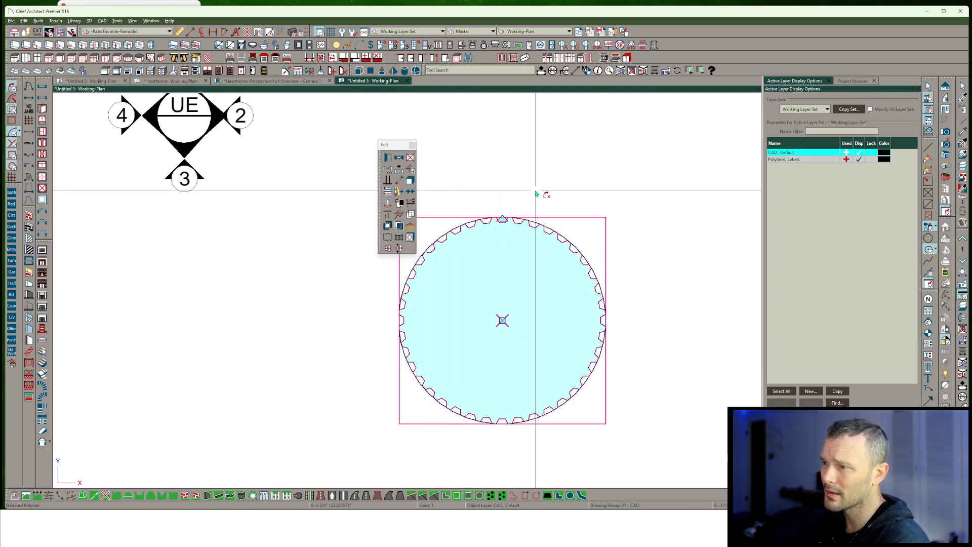
key(Escape)
key(space)
click(550, 226)
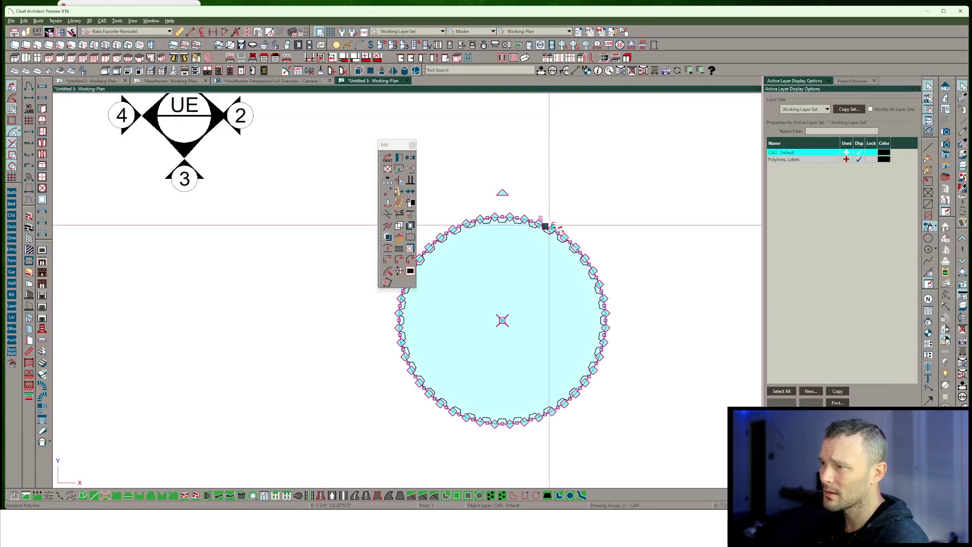
click(618, 191)
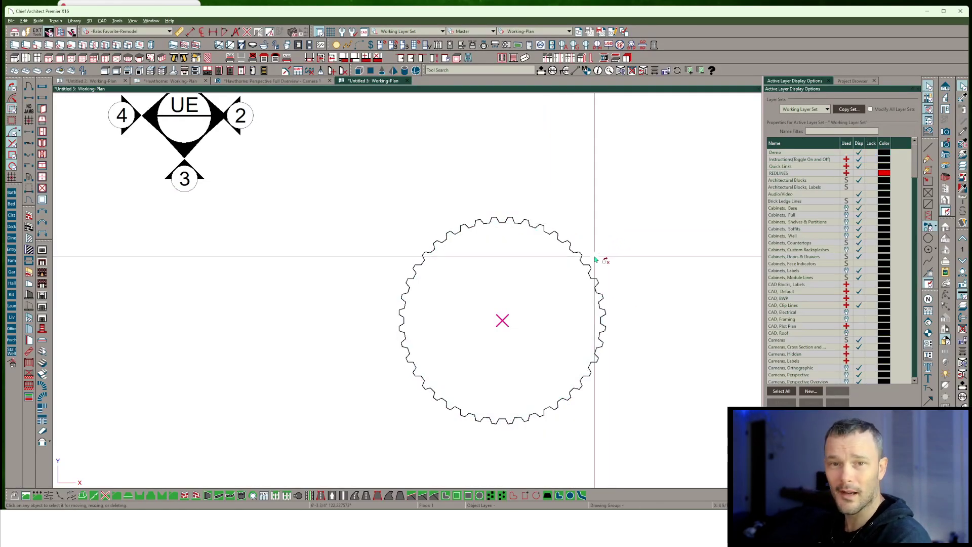
Step: Convert the fluted outline into a 3D Solid
scroll(596, 259, up, 1)
click(593, 280)
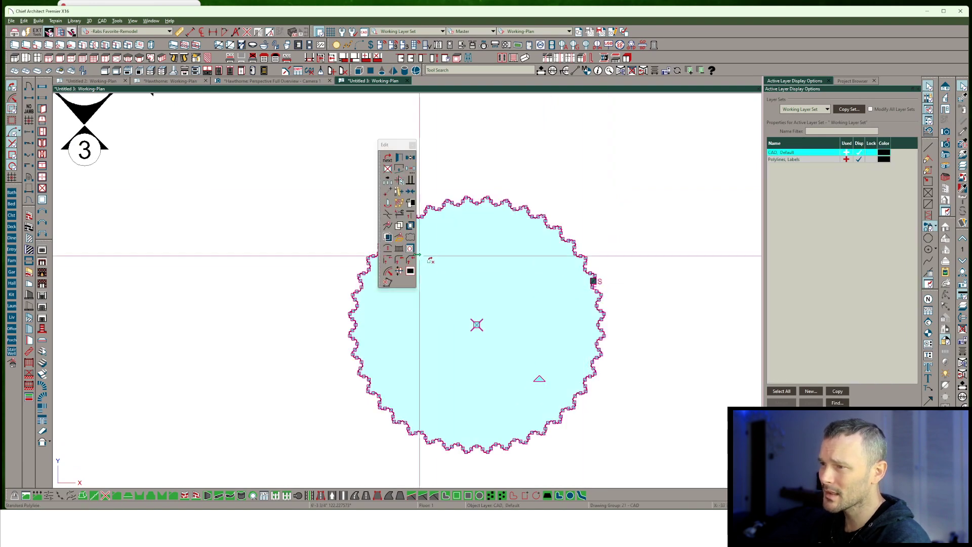
click(411, 237)
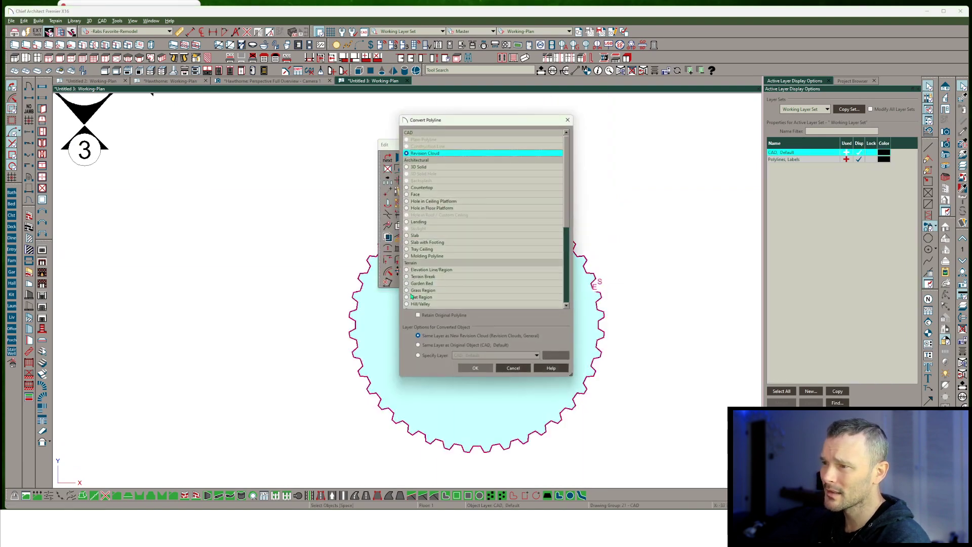
click(417, 167)
click(479, 373)
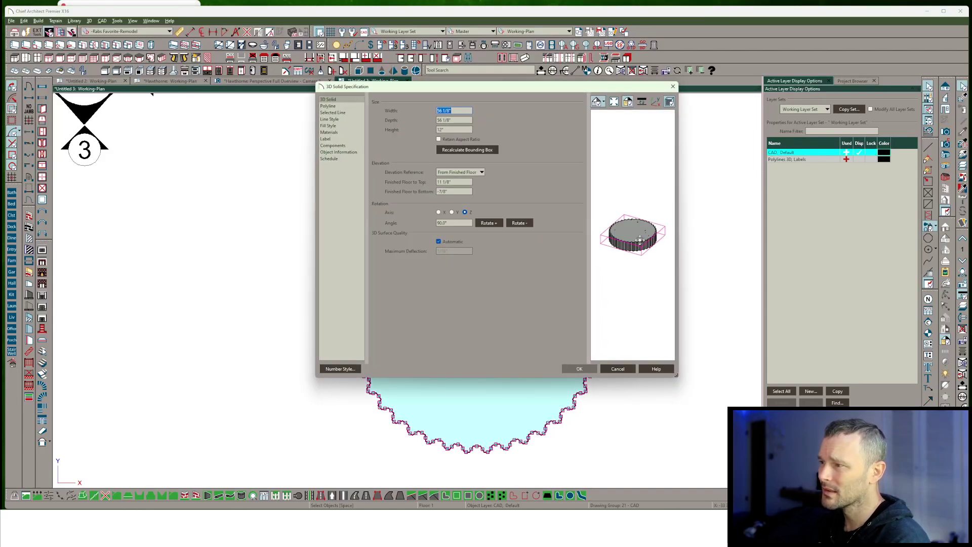
Step: Set the fluted solid's height to 24", comparing its proportions with the knob in the reference image
drag(641, 240, 639, 210)
key(alt+Tab)
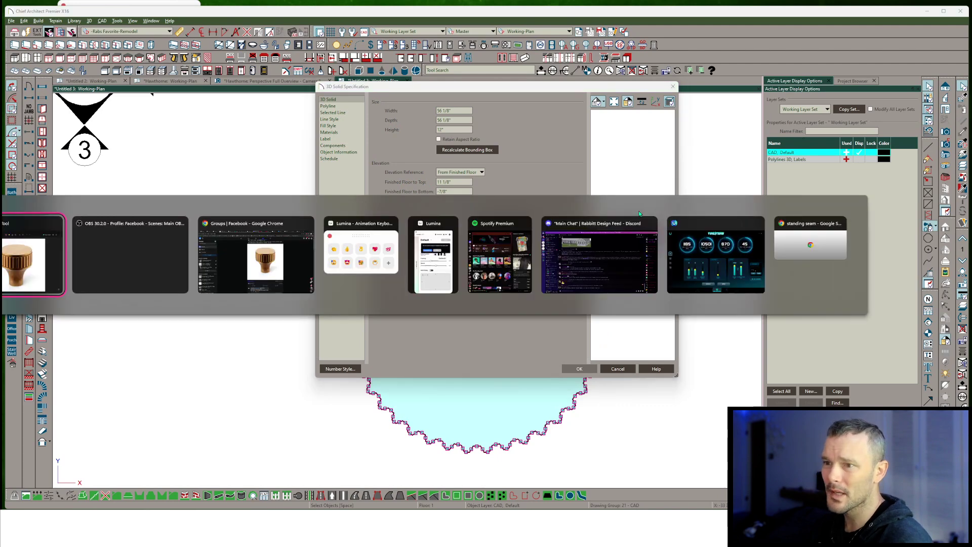
key(alt+Tab)
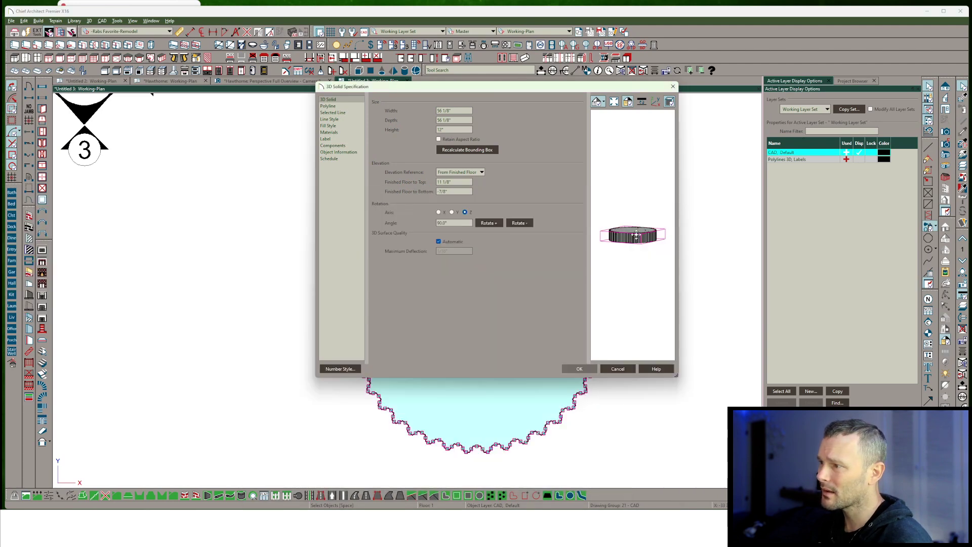
text(2)
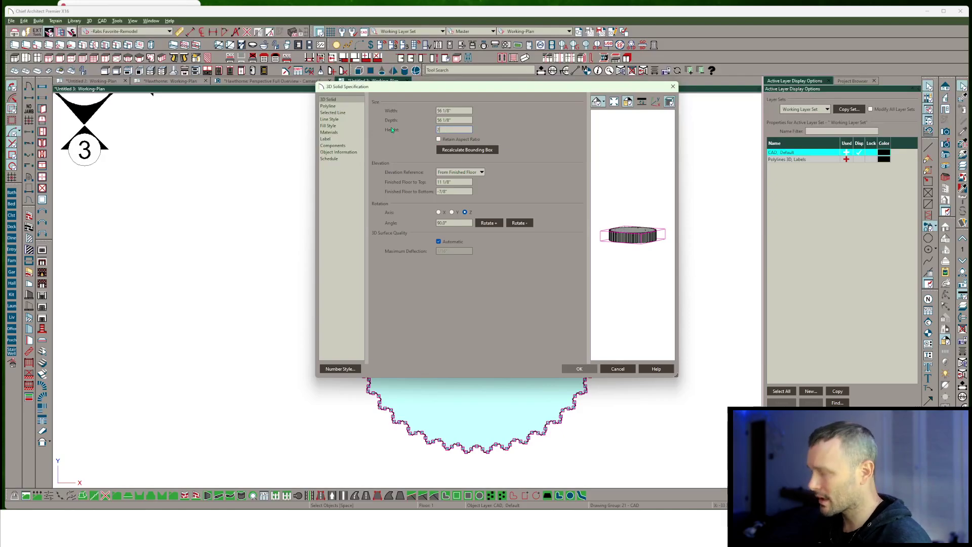
text(4)
key(Tab)
key(alt+Tab)
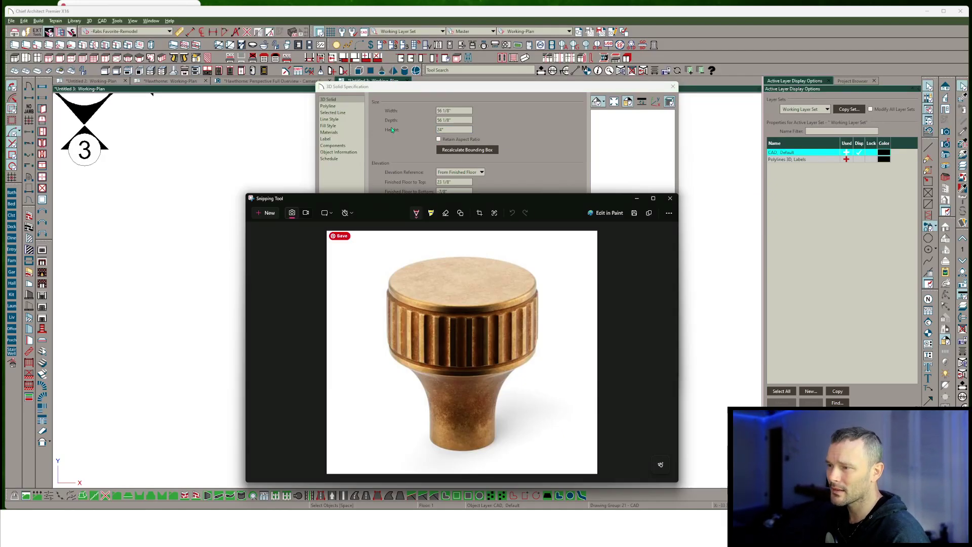
key(alt+Tab)
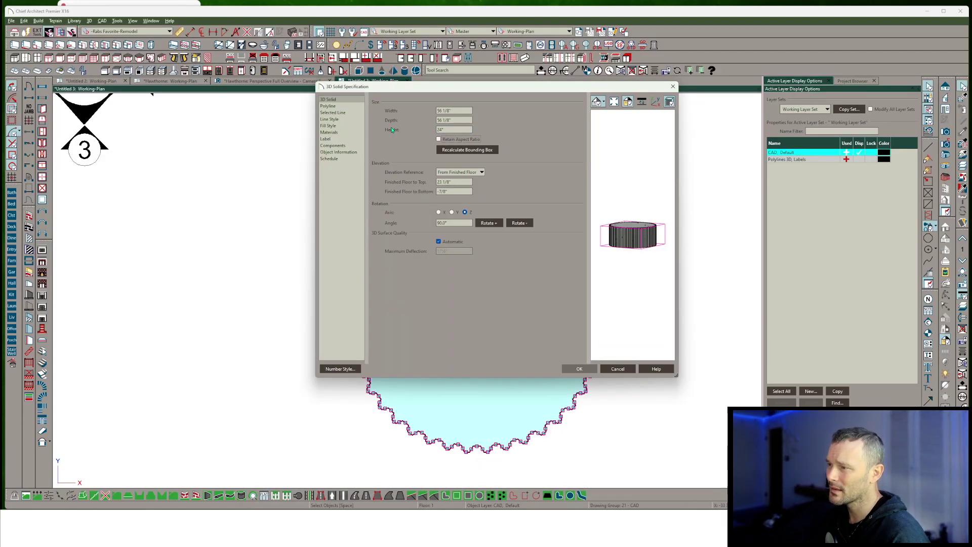
click(582, 368)
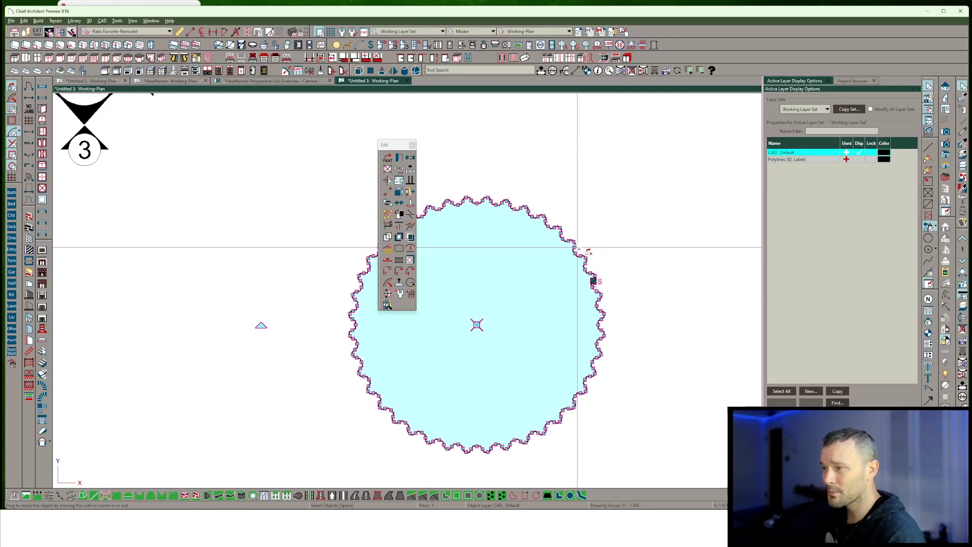
Step: Create a cross section/elevation view looking at the fluted solid from its lower side in plan
scroll(644, 265, down, 3)
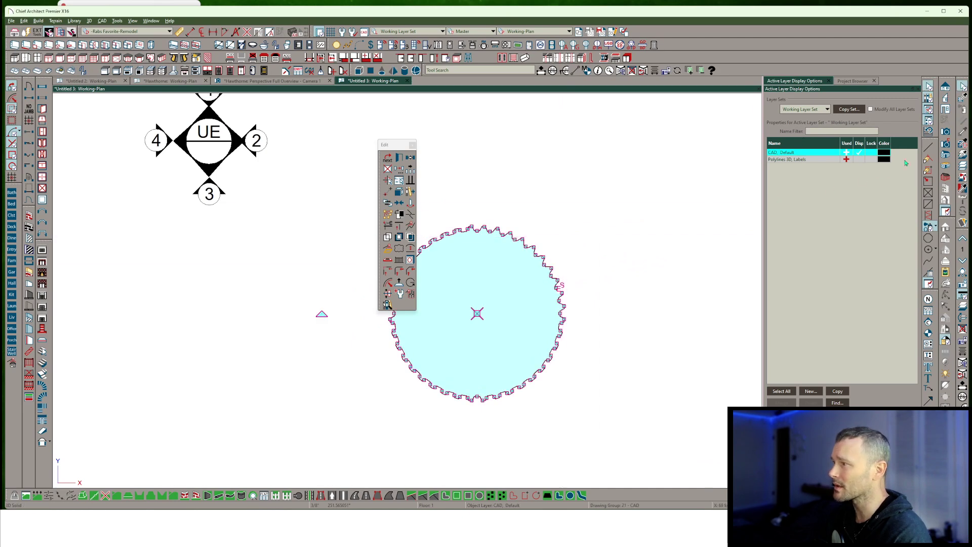
click(949, 107)
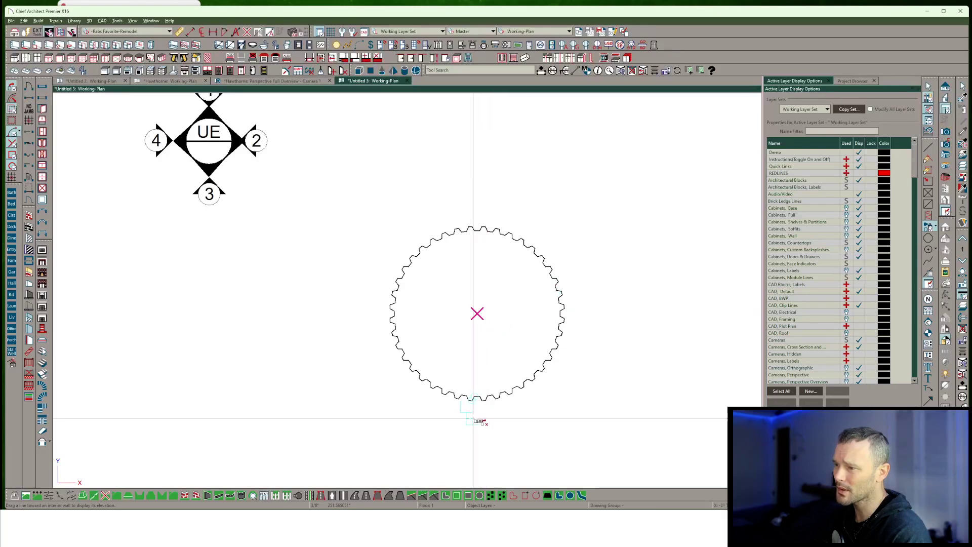
mouse_move(474, 415)
mouse_down()
mouse_move(474, 311)
mouse_move(557, 317)
mouse_move(477, 312)
mouse_up()
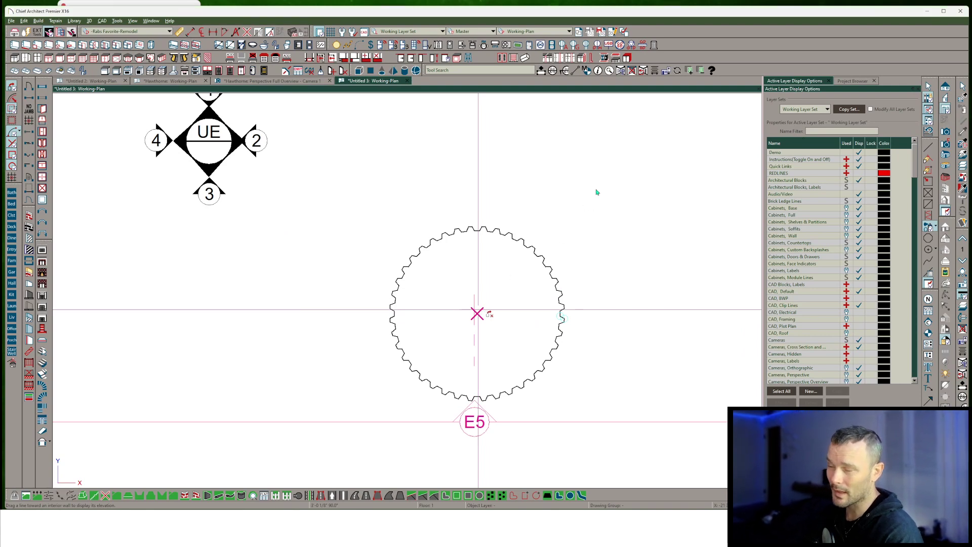
Step: Move the fluted solid straight up off the floor in the elevation view to leave room for the stem
scroll(399, 308, up, 2)
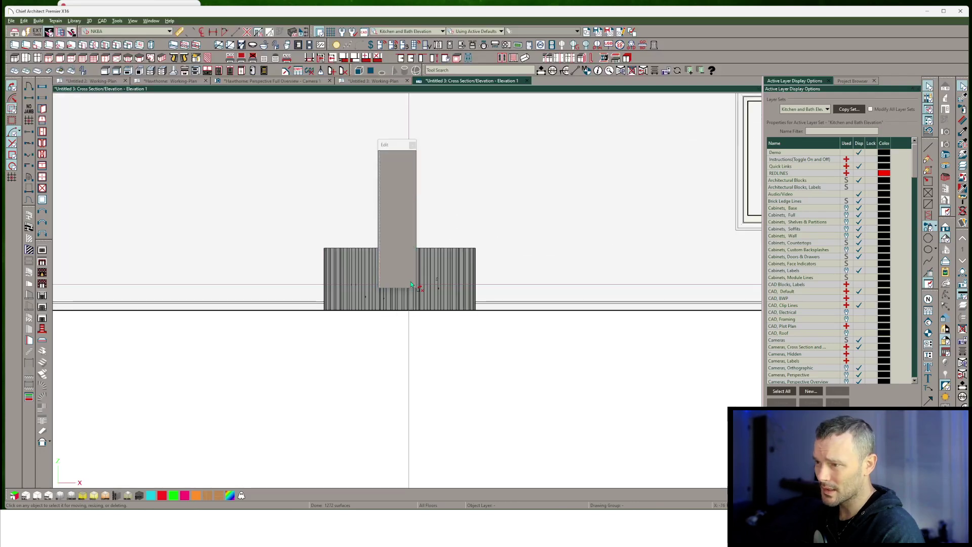
click(400, 306)
middle_drag(387, 307, 329, 309)
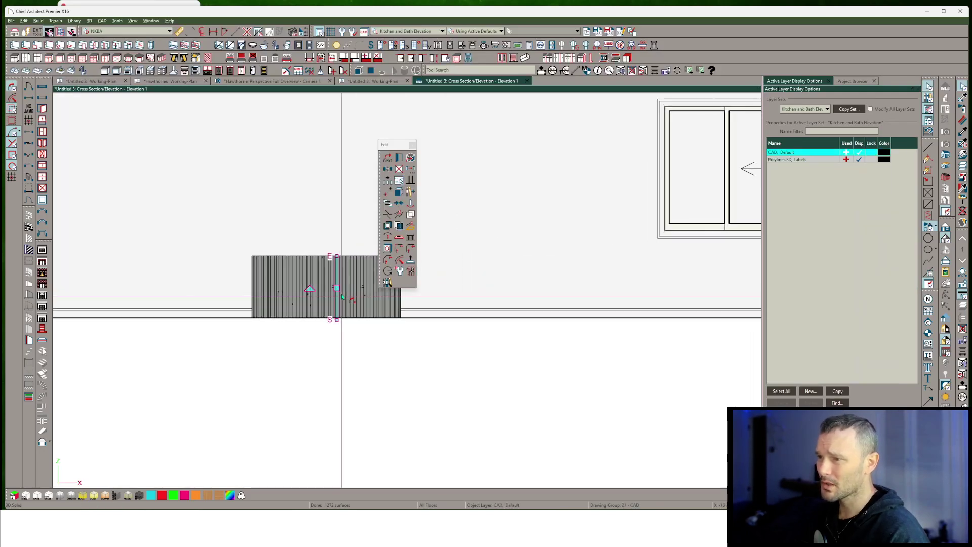
drag(337, 287, 330, 125)
middle_drag(328, 204, 341, 315)
scroll(405, 310, up, 3)
middle_drag(393, 299, 450, 341)
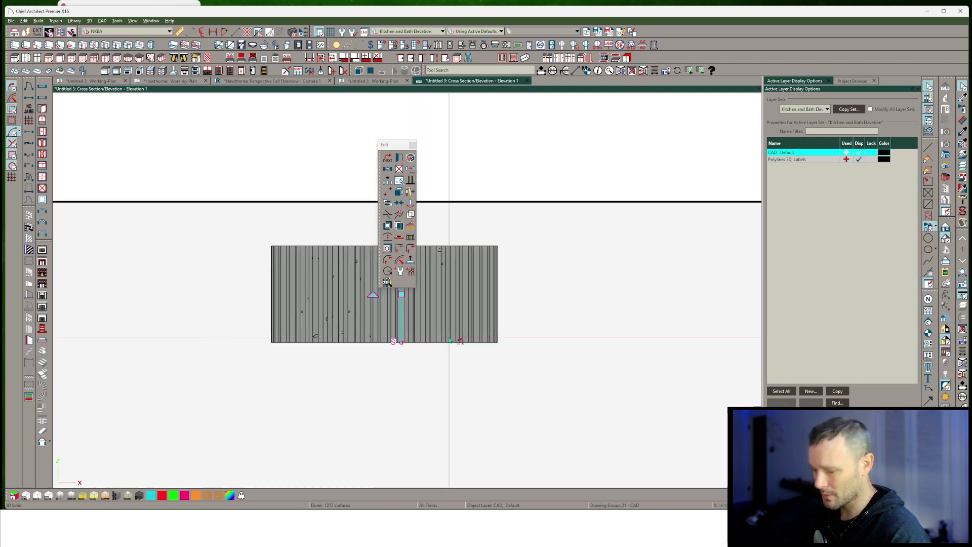
Step: Place a line as wide as the solid just above it and draw a vertical centreline from its midpoint to below the solid
key(l)
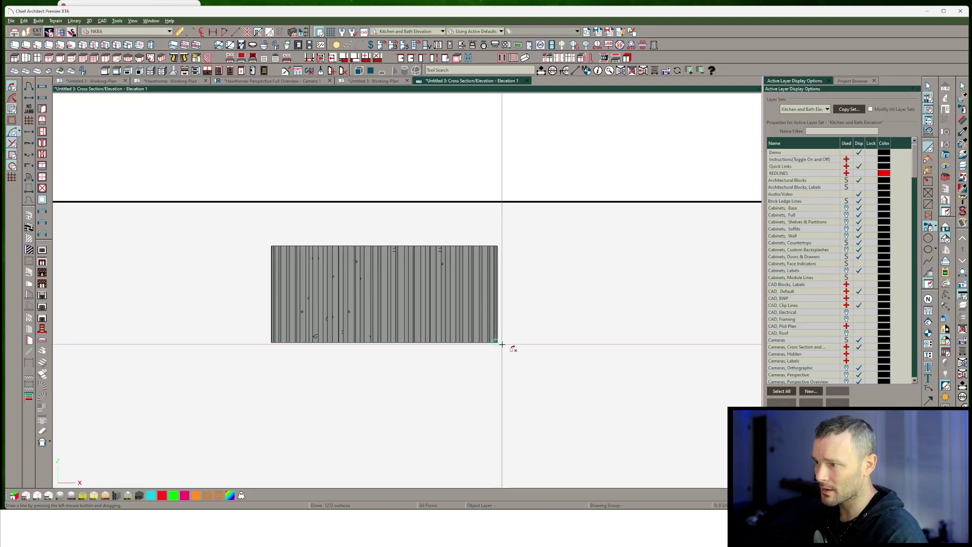
scroll(512, 291, up, 2)
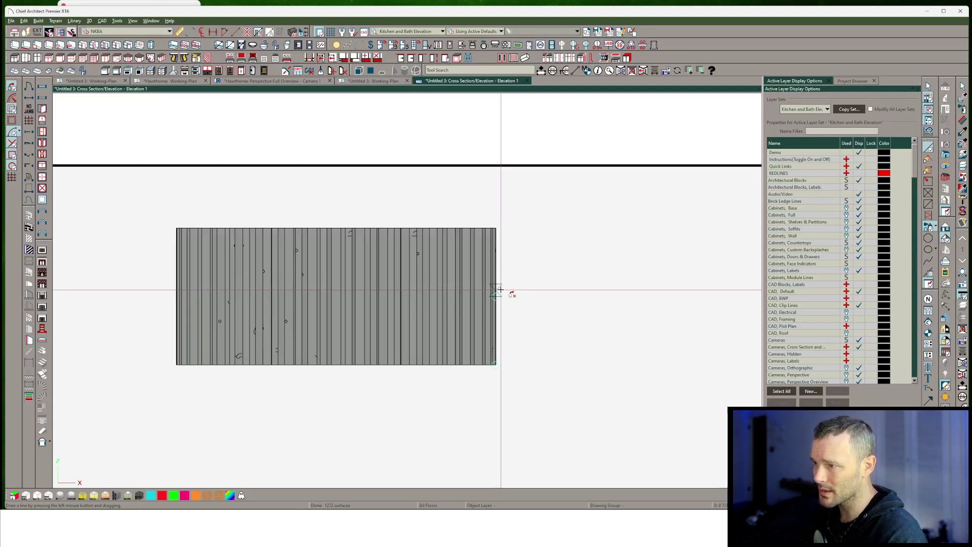
mouse_move(495, 295)
mouse_down()
mouse_move(239, 278)
mouse_move(178, 290)
mouse_up()
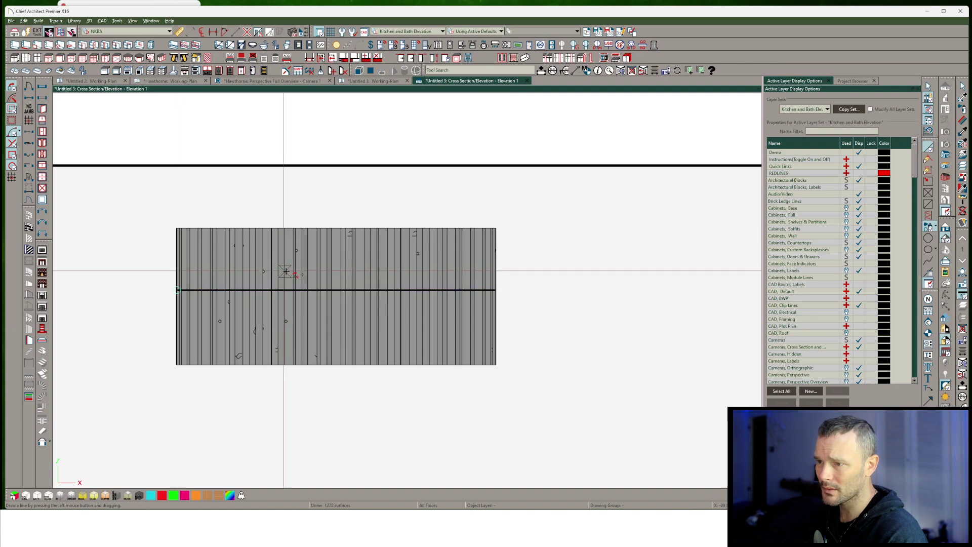
click(302, 290)
drag(302, 289, 299, 202)
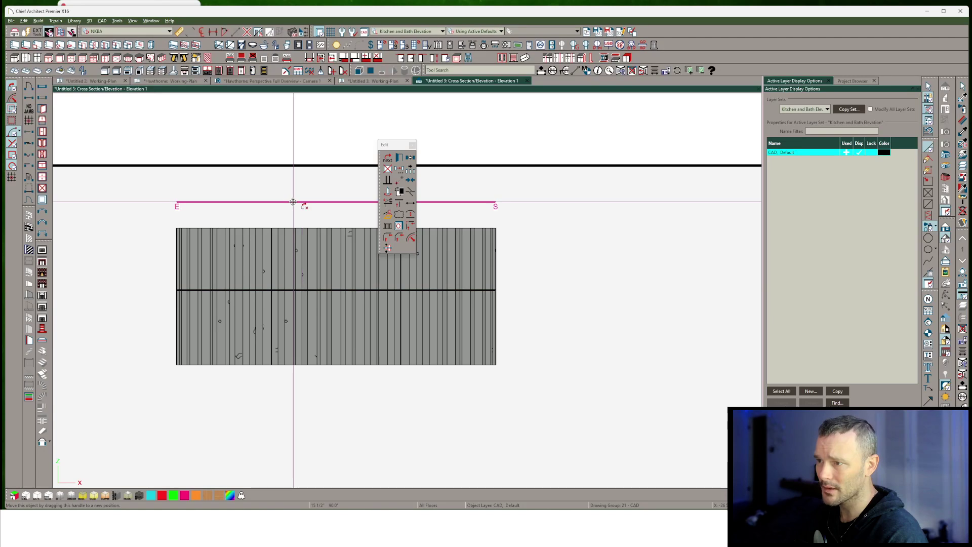
key(Escape)
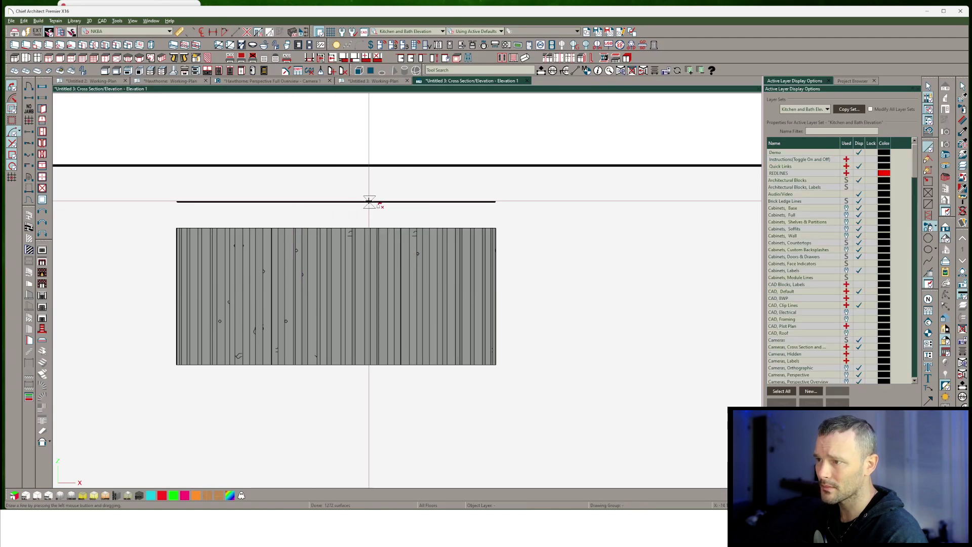
drag(341, 202, 354, 469)
Step: Start the stem's half profile along the solid's bottom edge from the centreline outward, with a short vertical drop and an inward slanting segment
scroll(514, 413, down, 2)
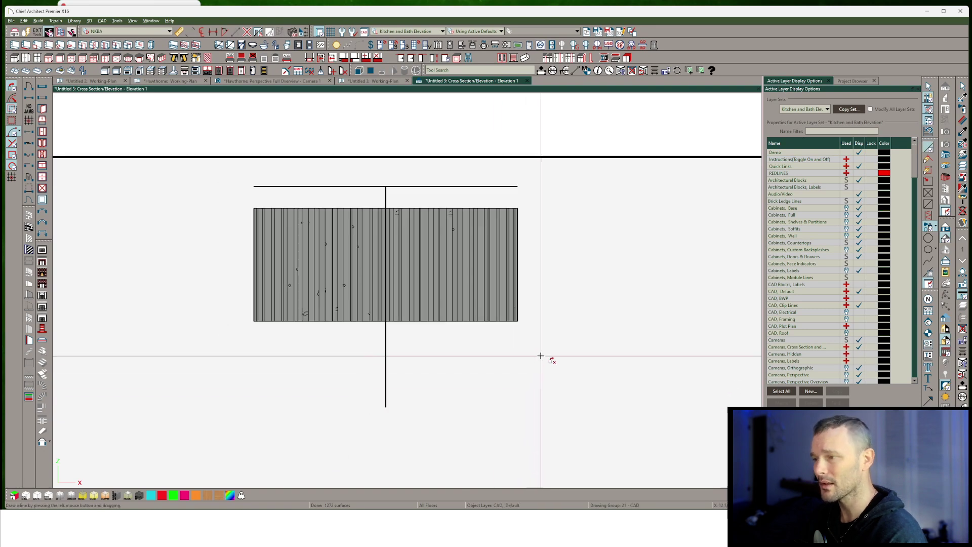
scroll(450, 397, down, 2)
middle_drag(437, 387, 430, 326)
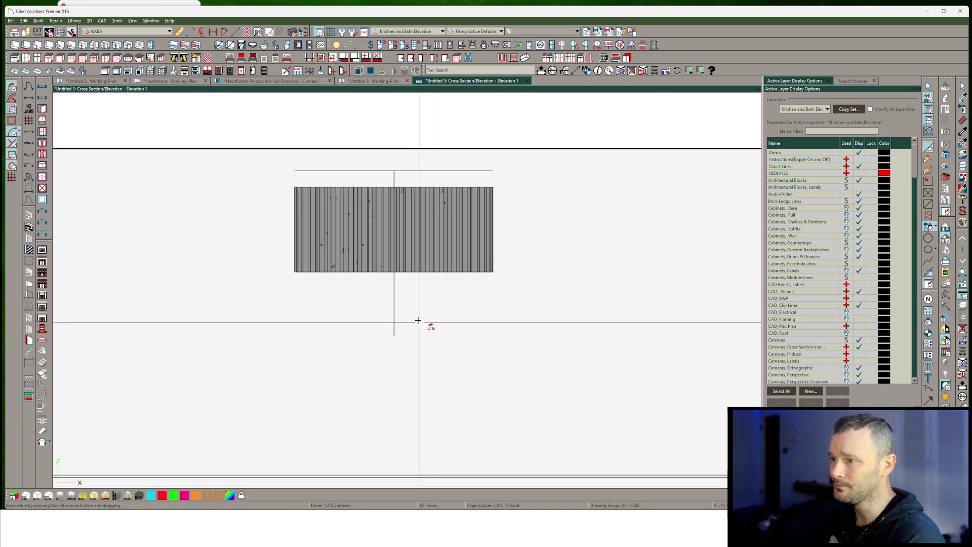
scroll(381, 267, up, 3)
scroll(387, 245, up, 2)
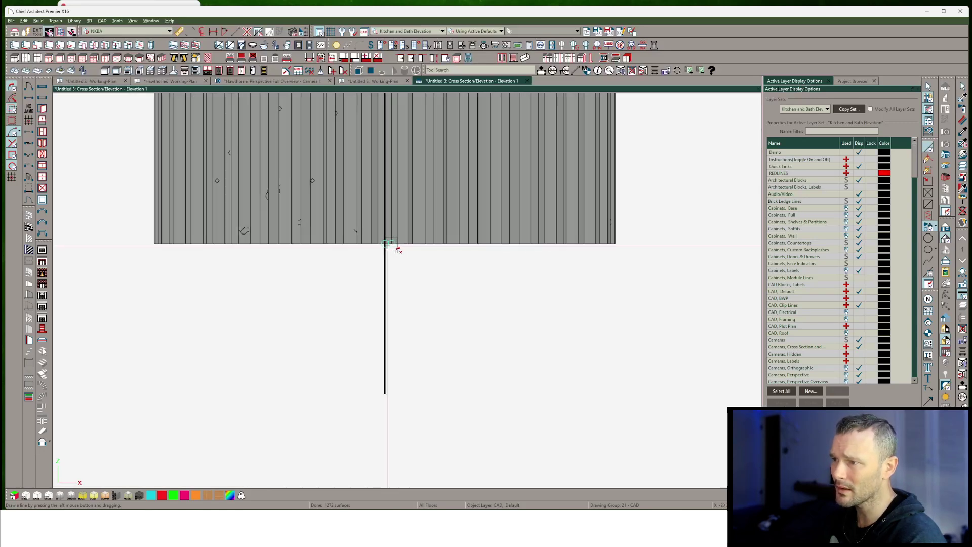
drag(385, 244, 652, 243)
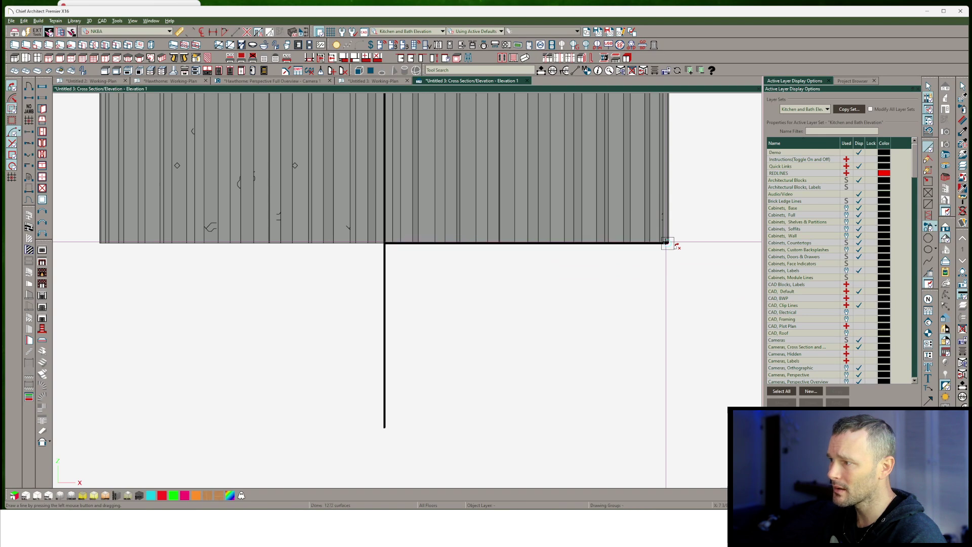
mouse_move(667, 243)
mouse_down()
mouse_move(668, 291)
mouse_move(522, 374)
mouse_up()
Step: Continue the half profile with progressively steeper segments down to the narrow stem base and a short horizontal segment toward the centreline
scroll(518, 370, down, 1)
middle_drag(517, 370, 566, 317)
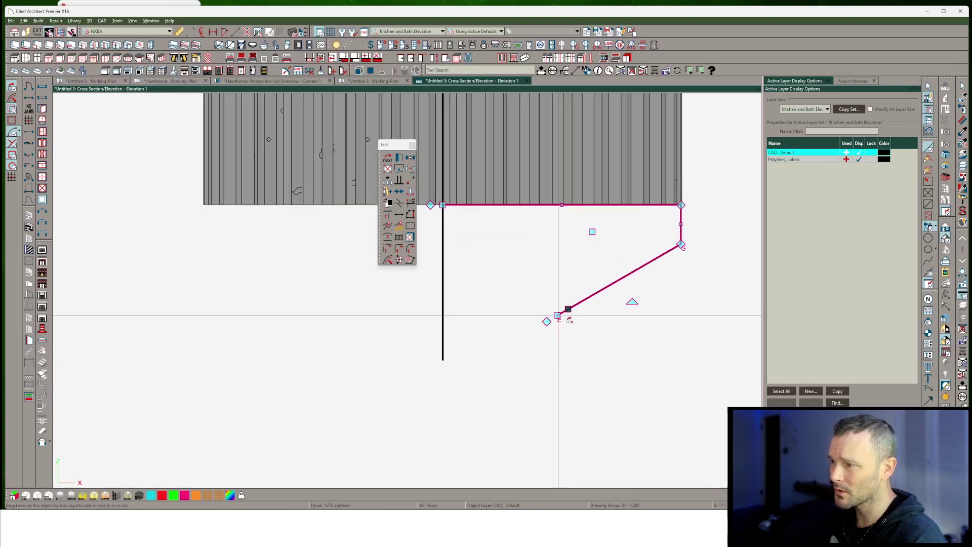
drag(558, 315, 505, 390)
middle_drag(504, 391, 505, 321)
drag(503, 331, 495, 408)
scroll(487, 405, down, 1)
scroll(488, 405, down, 1)
drag(478, 376, 443, 377)
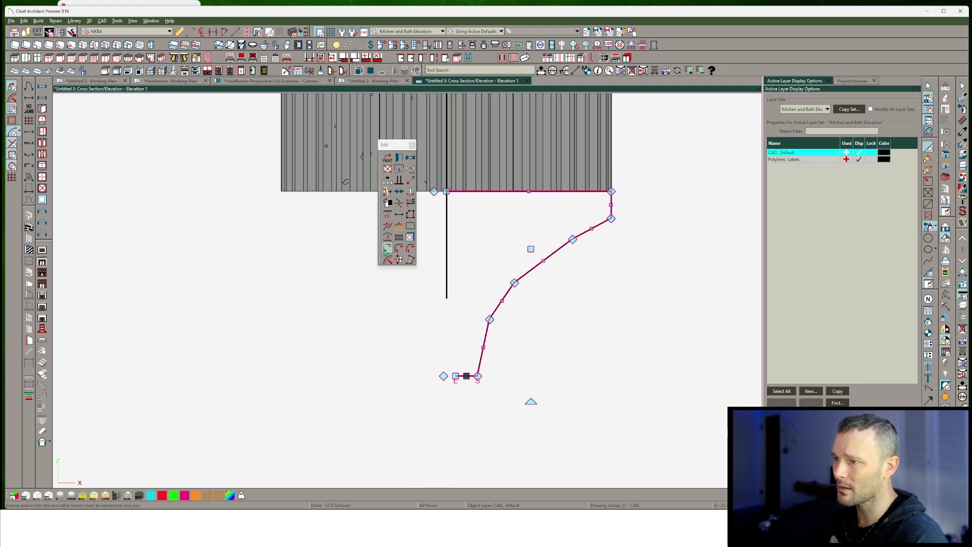
Step: Close the stem's half profile along the centreline and move the middle corner of its slanted side slightly outward and up
click(447, 235)
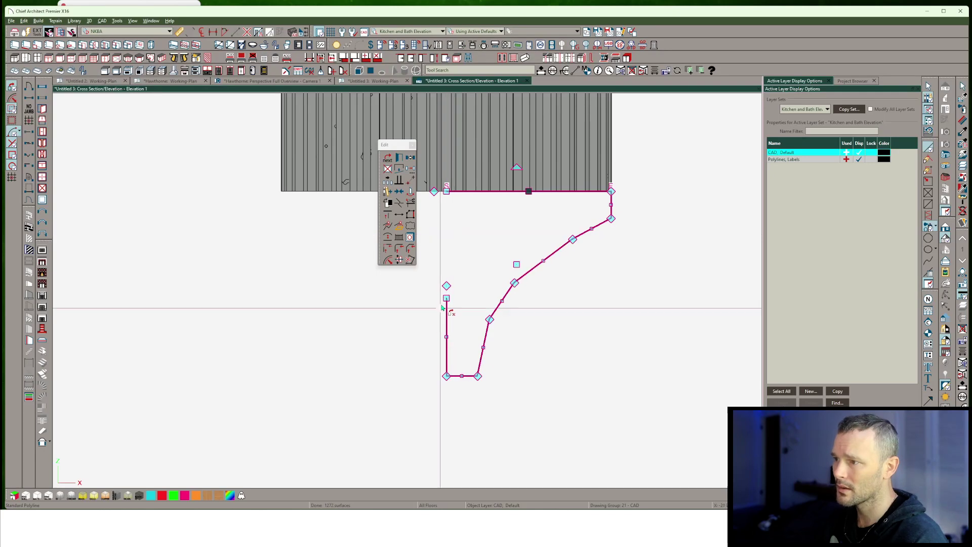
click(387, 251)
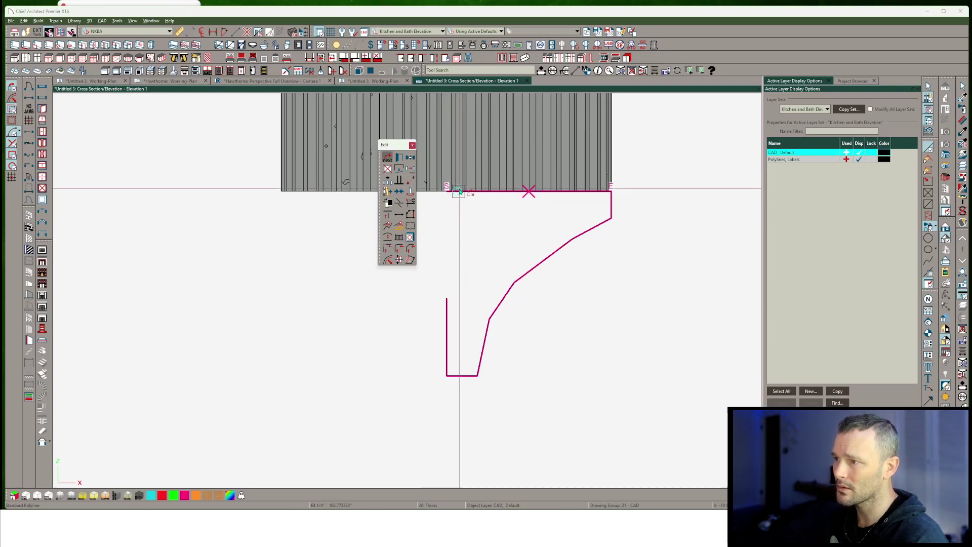
click(447, 305)
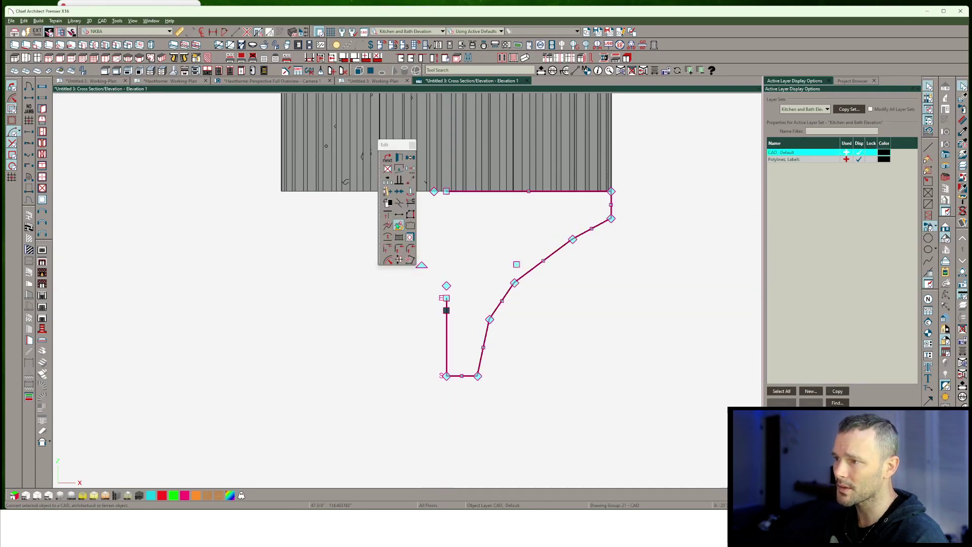
click(408, 217)
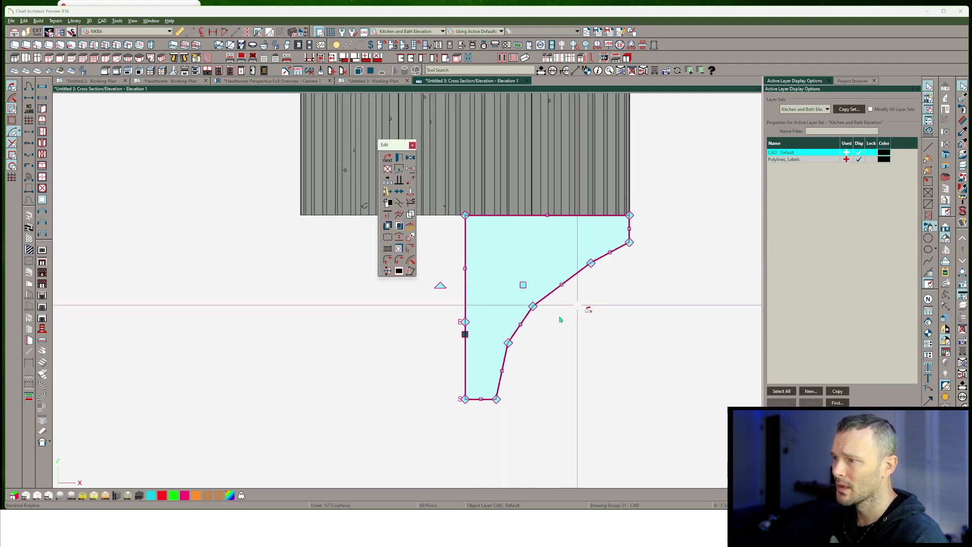
drag(548, 311, 547, 291)
scroll(544, 253, down, 1)
scroll(542, 223, up, 1)
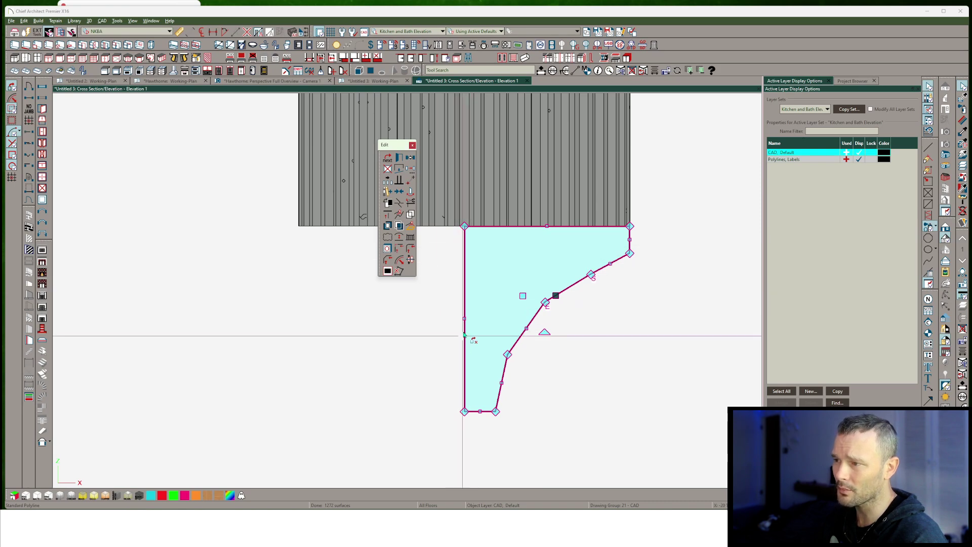
Step: Convert the closed stem profile to a face, accepting its default specification
click(408, 228)
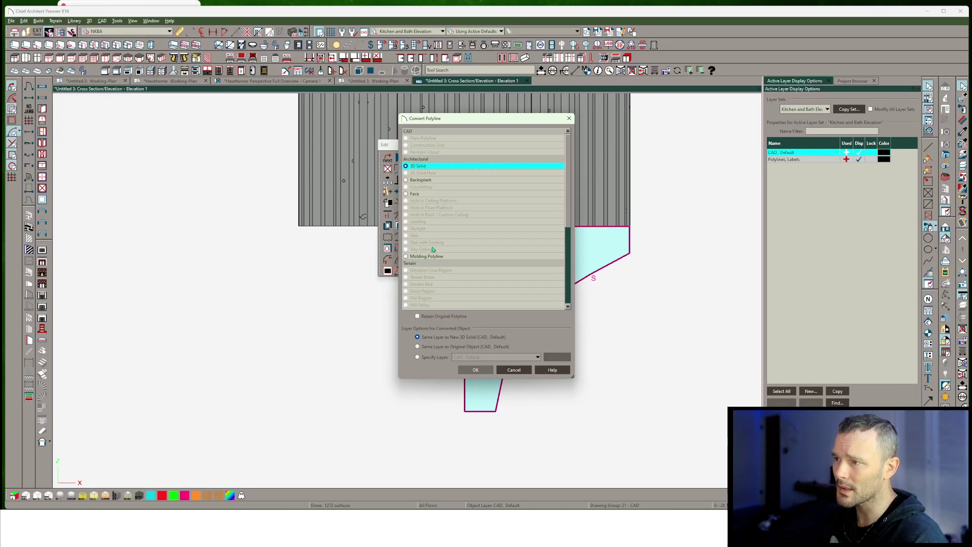
double_click(409, 196)
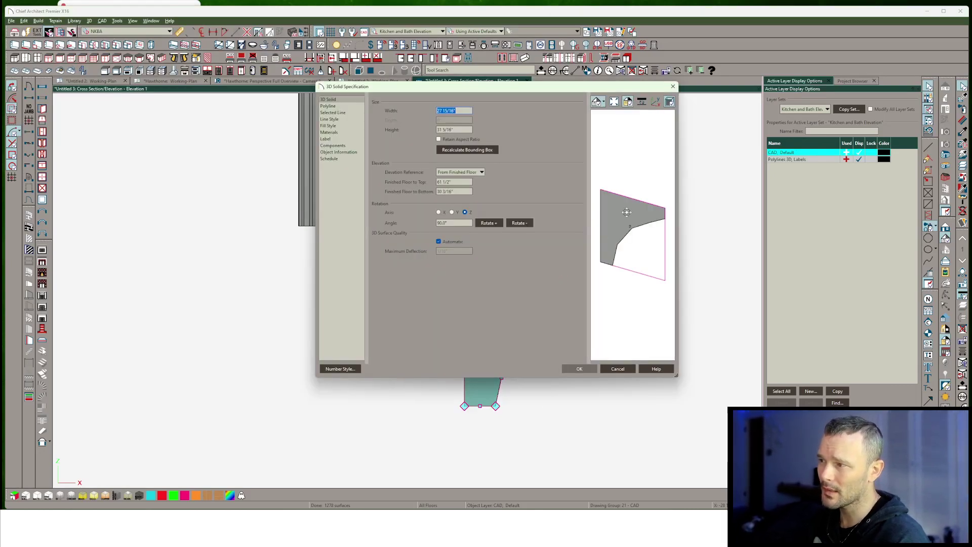
click(584, 372)
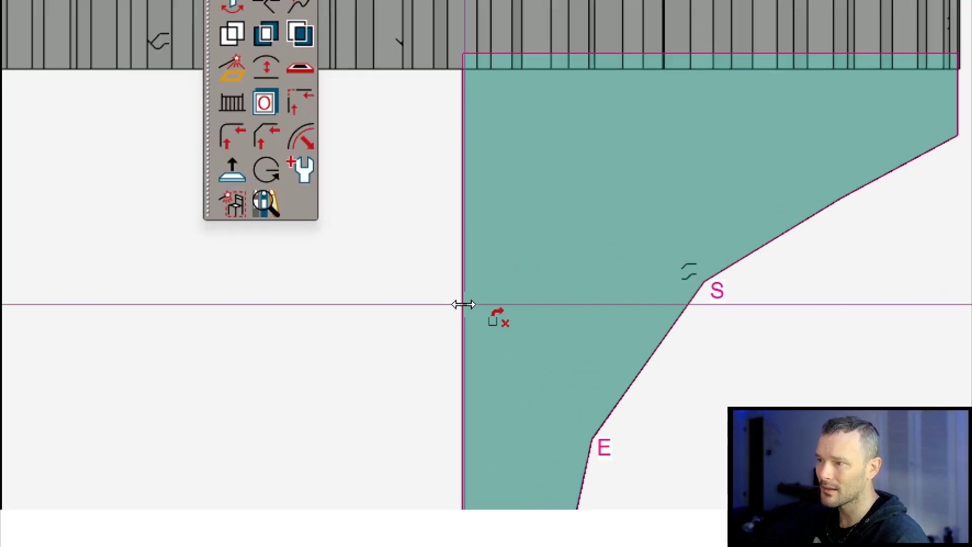
Step: Revolve the stem face 360° about its vertical centreline edge to form the full stem, and deselect it
click(464, 304)
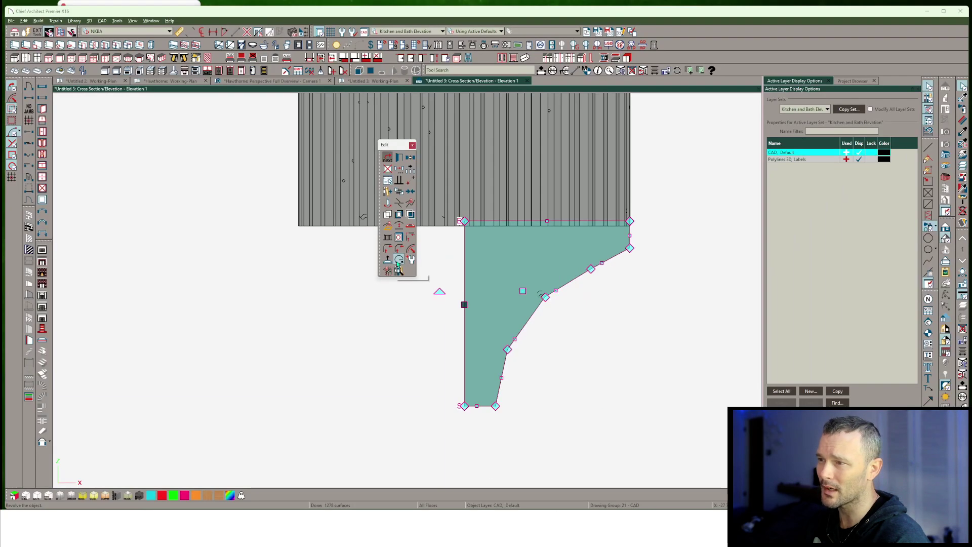
click(266, 170)
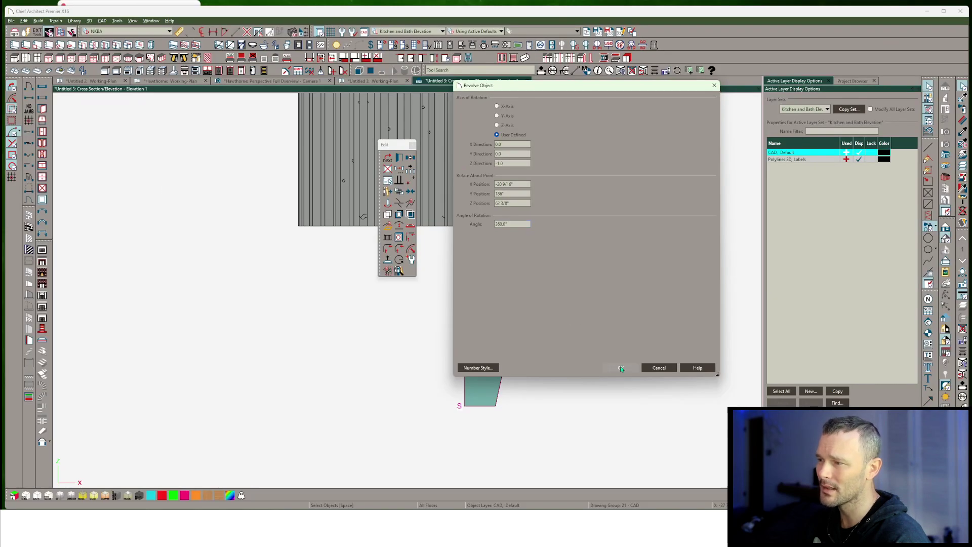
click(622, 367)
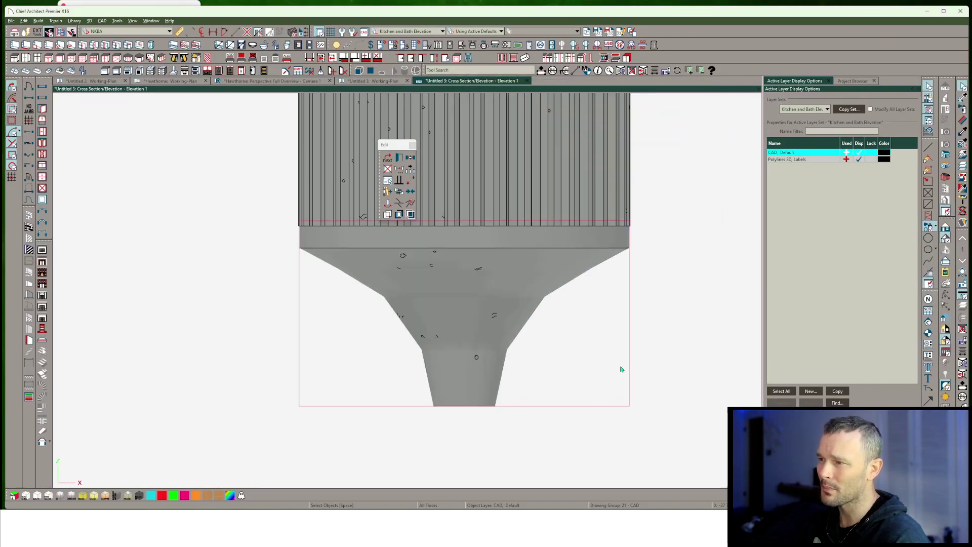
scroll(621, 369, down, 3)
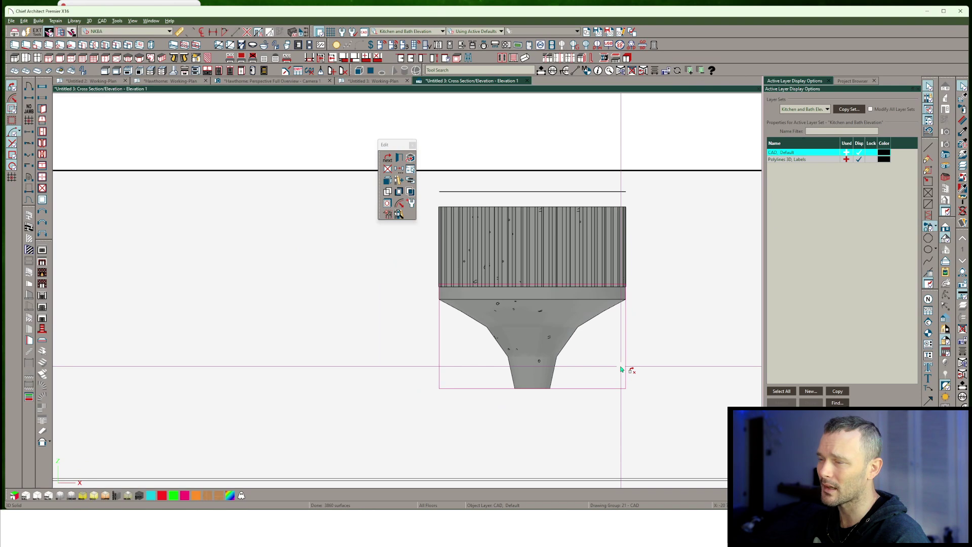
scroll(557, 210, up, 3)
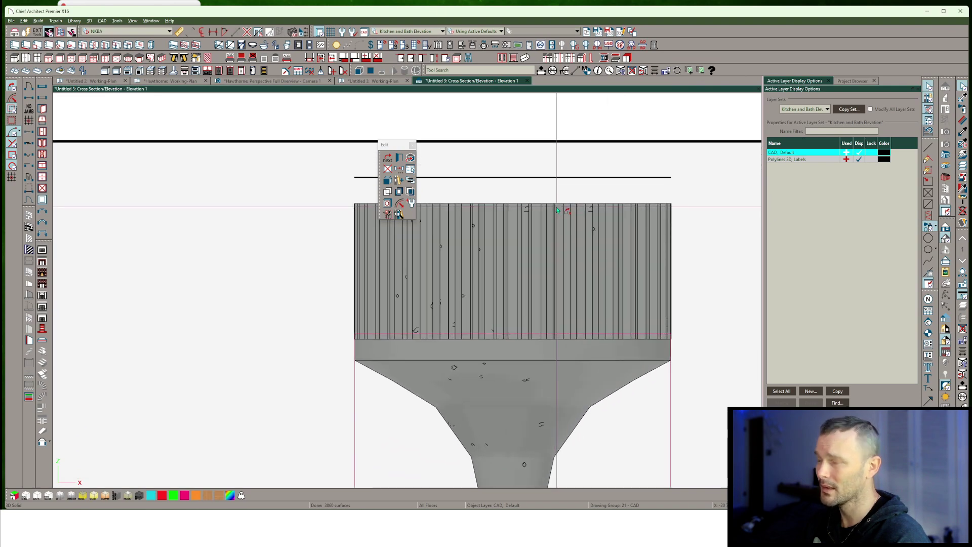
key(Escape)
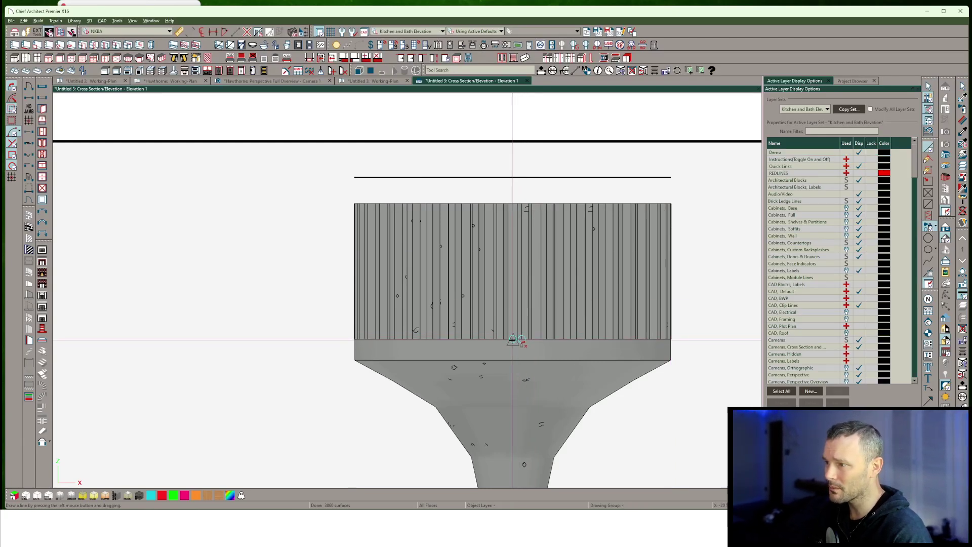
Step: Draw a centreline up through the fluted solid and a closed half profile for the cap above it, with a small recess at its lower outer corner
drag(512, 340, 513, 142)
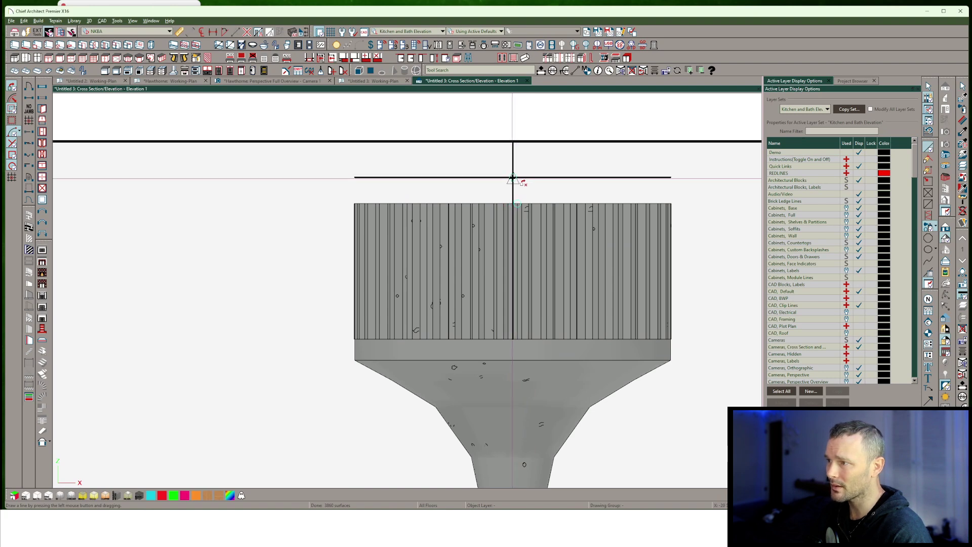
drag(514, 178, 660, 245)
scroll(671, 178, up, 5)
drag(661, 247, 398, 249)
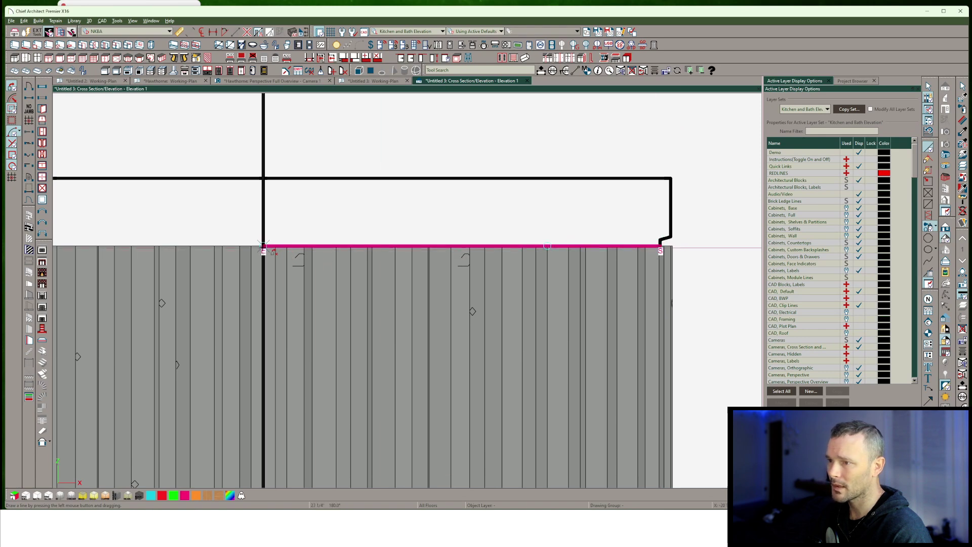
key(Escape)
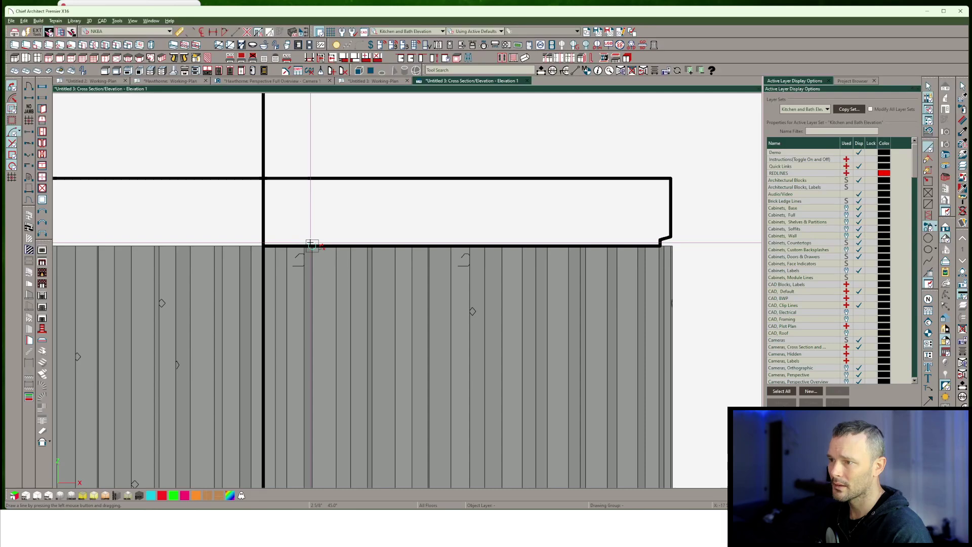
Step: Convert the cap's half profile to a face, accepting its default specification
click(311, 245)
click(410, 215)
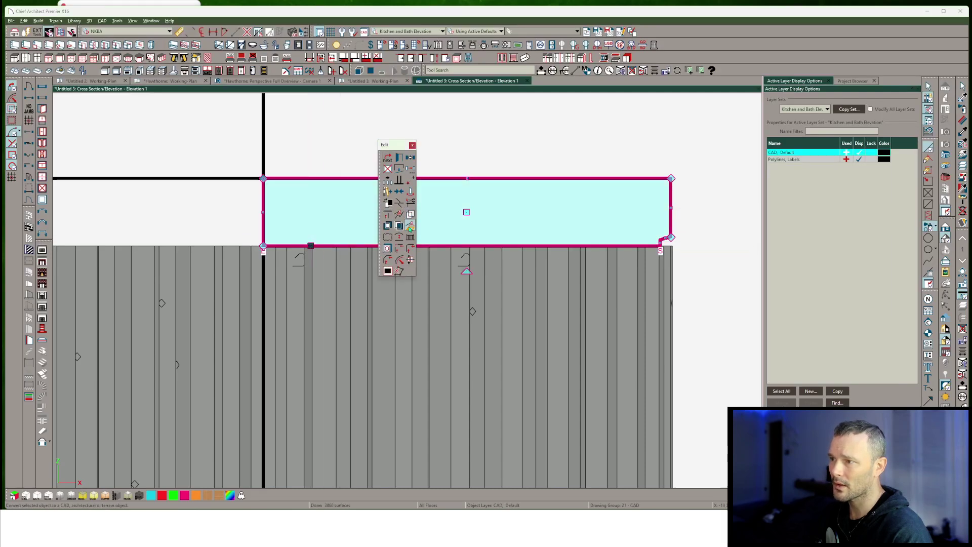
click(411, 229)
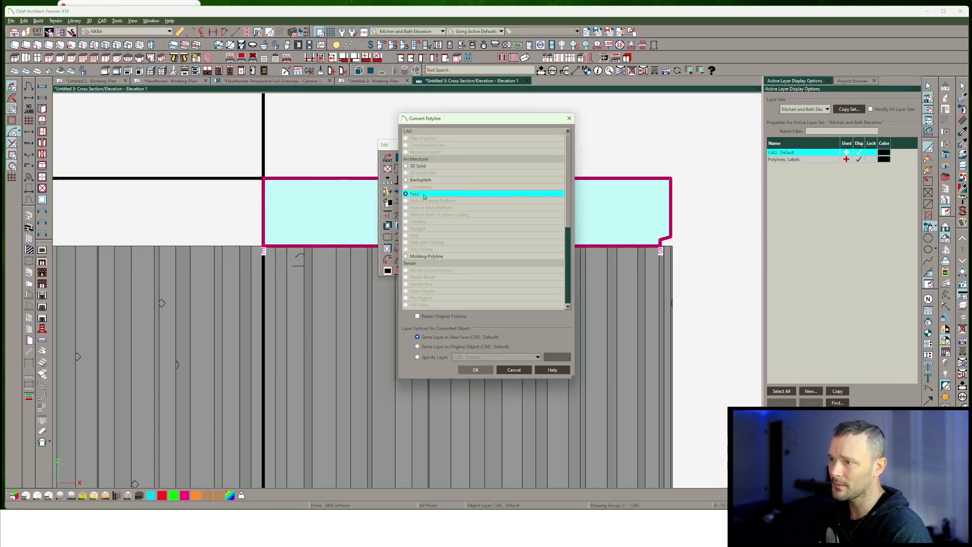
key(Return)
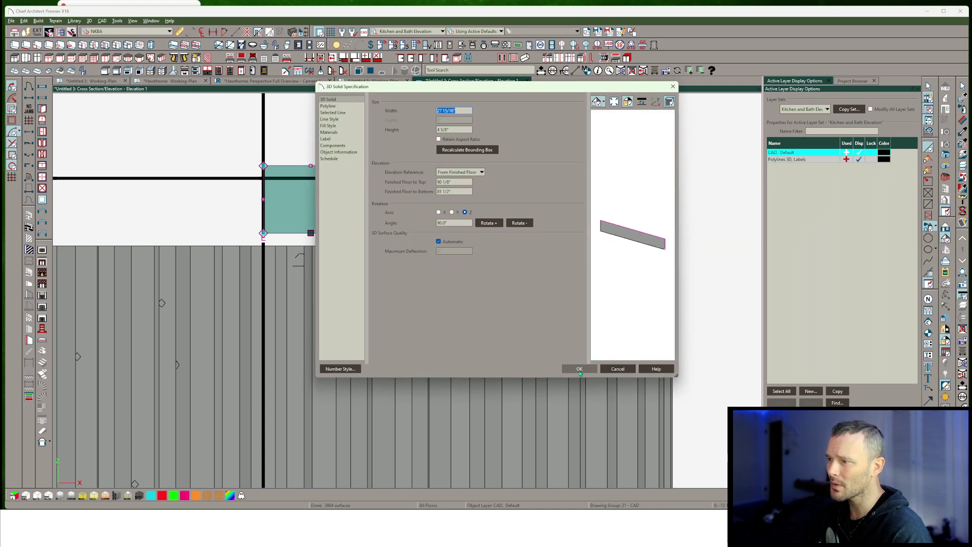
click(580, 369)
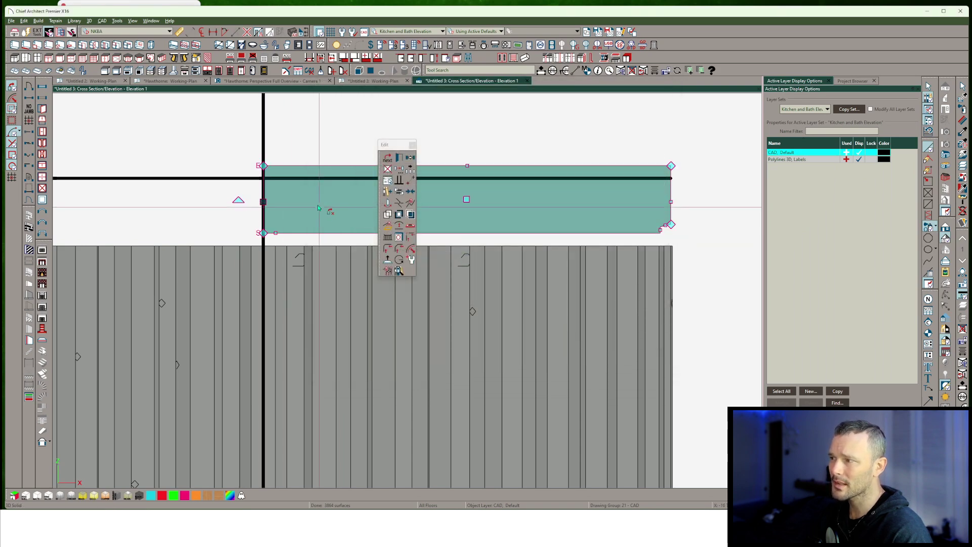
Step: Revolve the cap face 360° about its vertical centreline edge
click(398, 261)
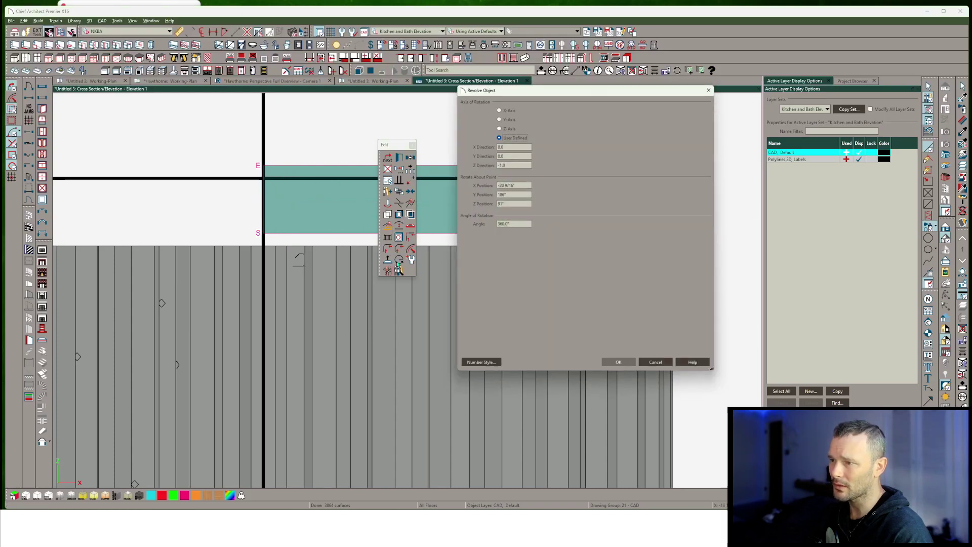
click(620, 367)
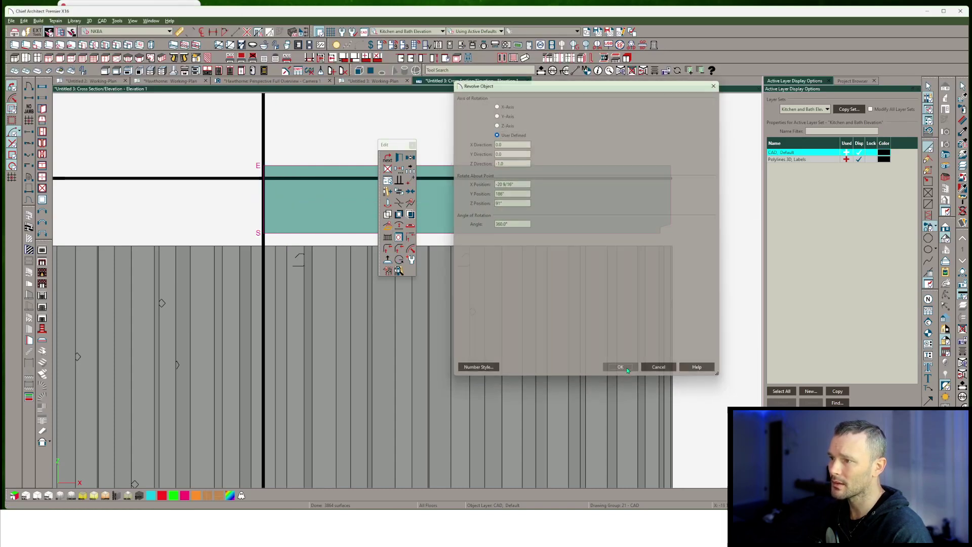
scroll(625, 245, down, 3)
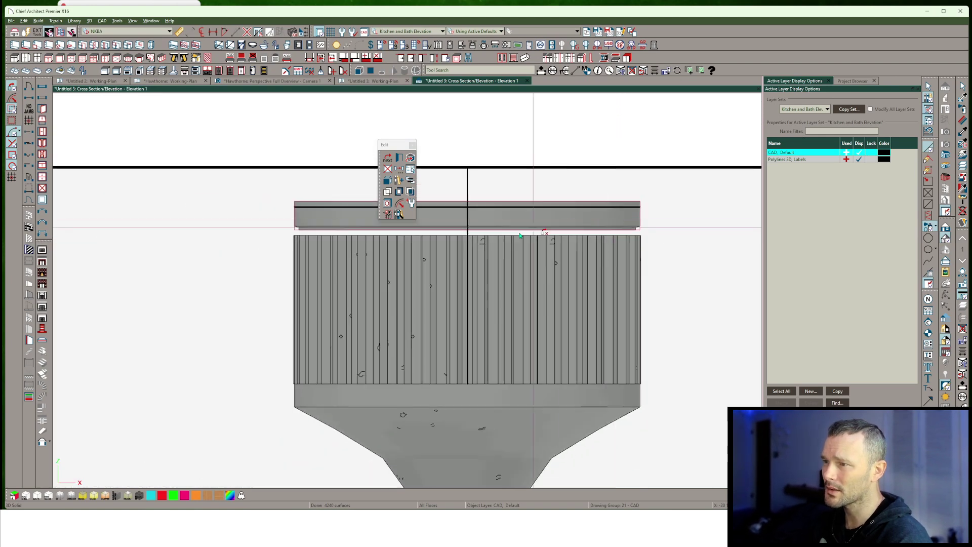
scroll(691, 229, up, 3)
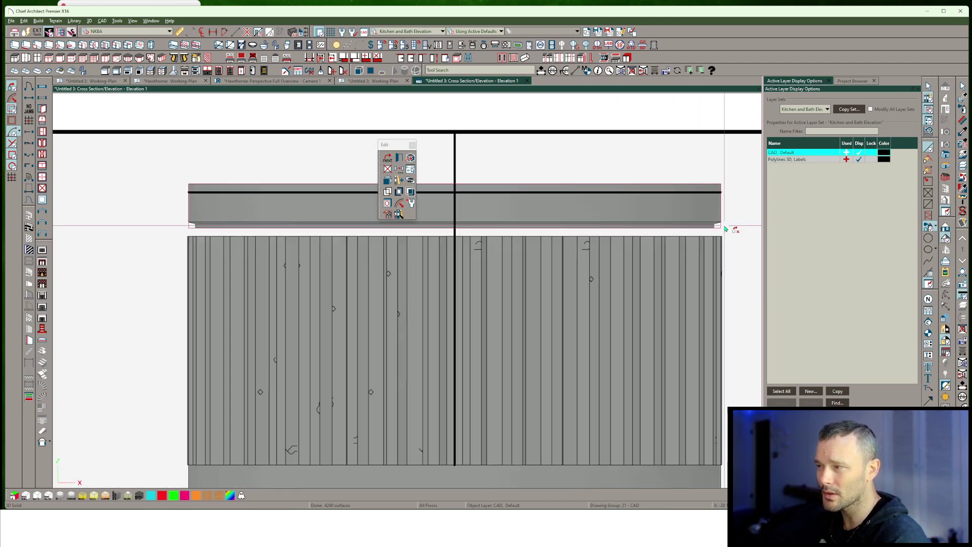
click(576, 217)
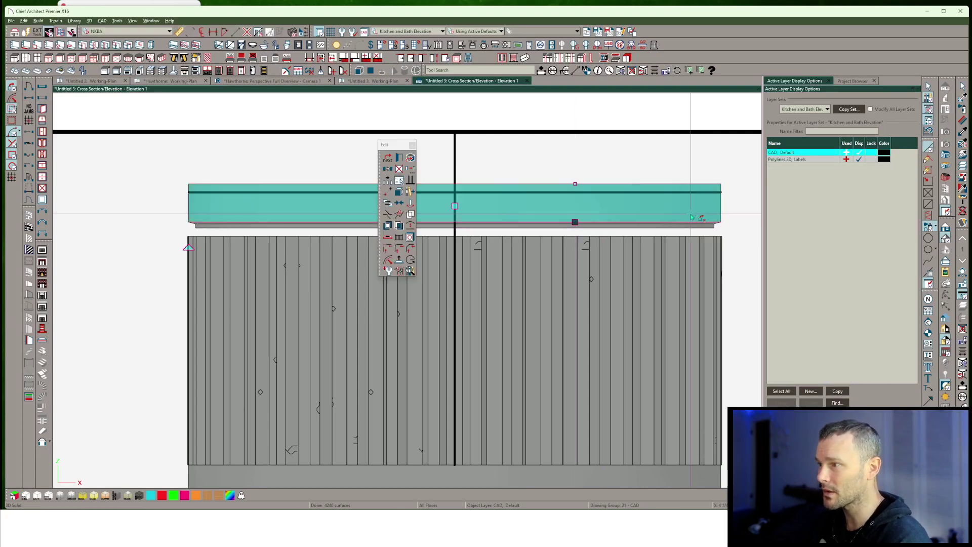
scroll(691, 217, up, 1)
shift+click(709, 231)
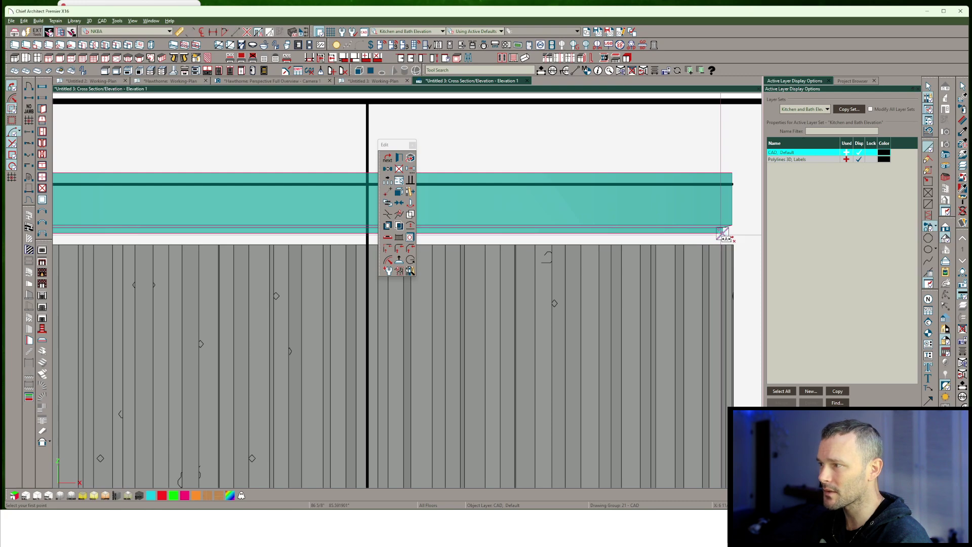
key(m)
click(722, 233)
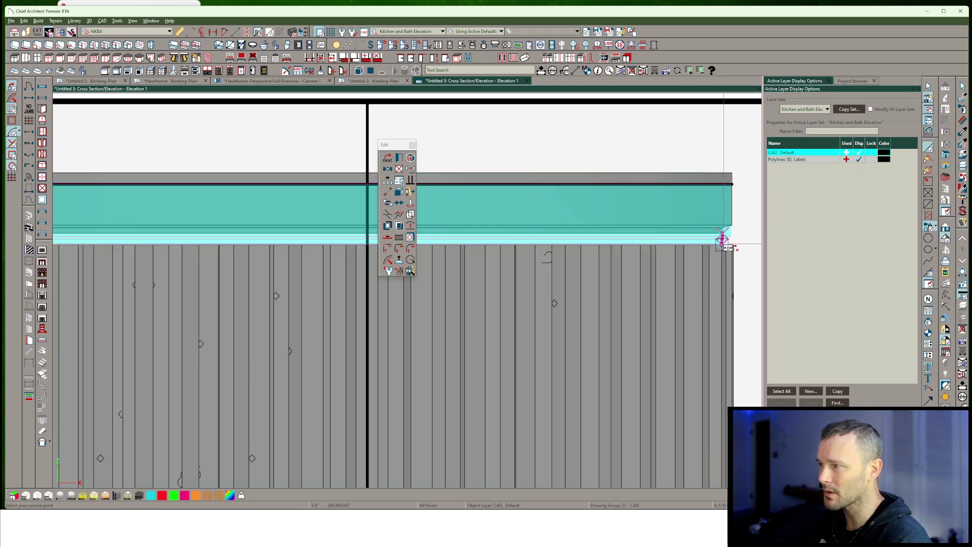
scroll(723, 238, up, 2)
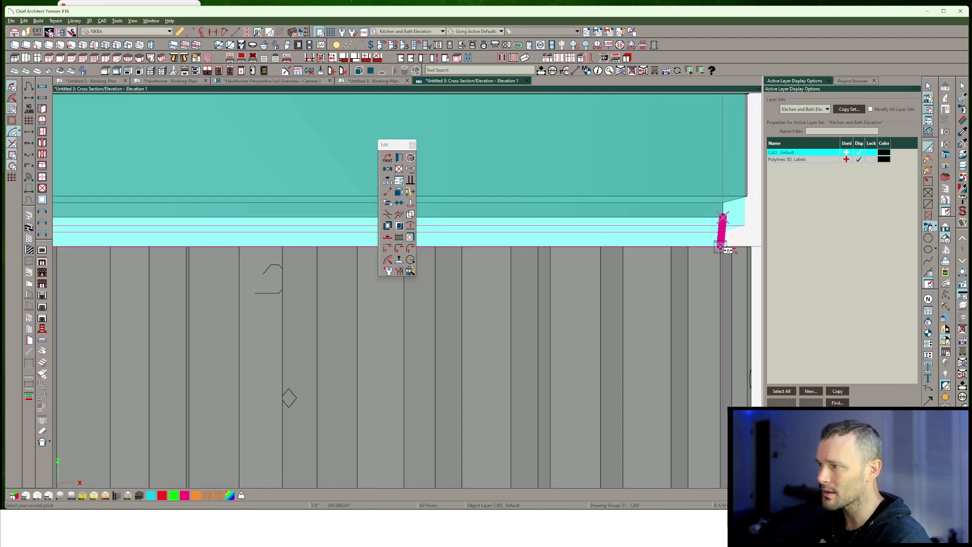
scroll(722, 246, up, 2)
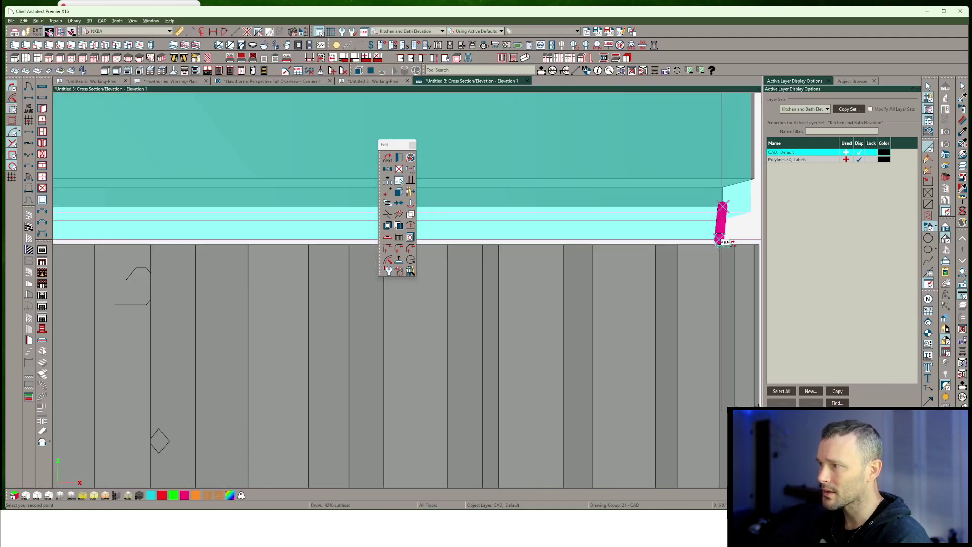
key(Escape)
Step: Move the whole cap straight down along the centreline, point to point, so its underside rests on the top of the fluted solid
scroll(720, 242, down, 8)
click(336, 215)
scroll(337, 214, down, 1)
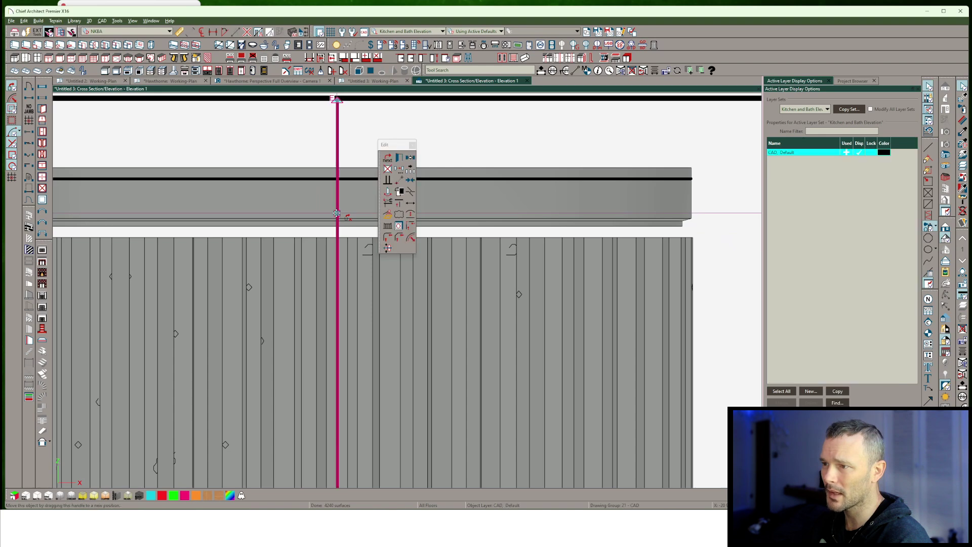
click(281, 199)
scroll(338, 239, up, 3)
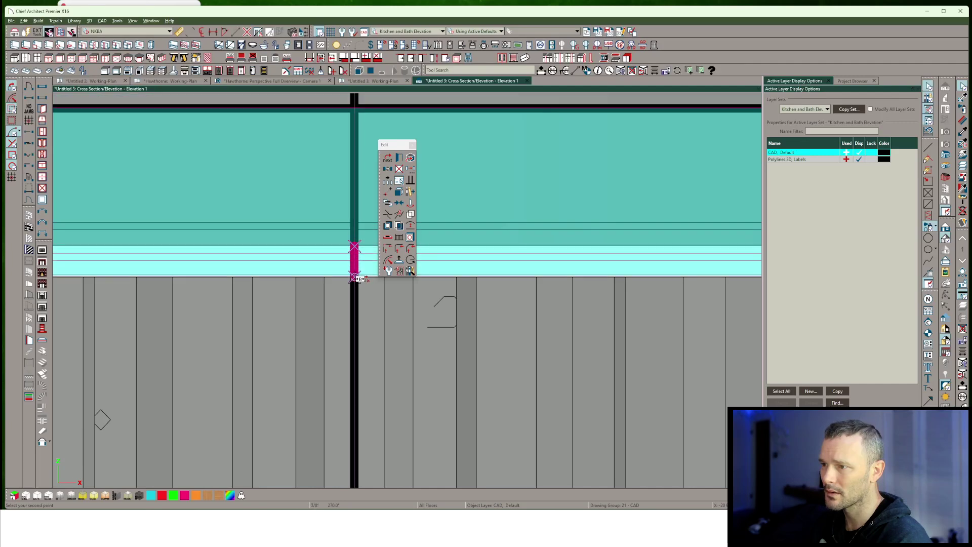
scroll(355, 264, down, 2)
scroll(355, 267, down, 2)
key(Escape)
scroll(564, 288, down, 3)
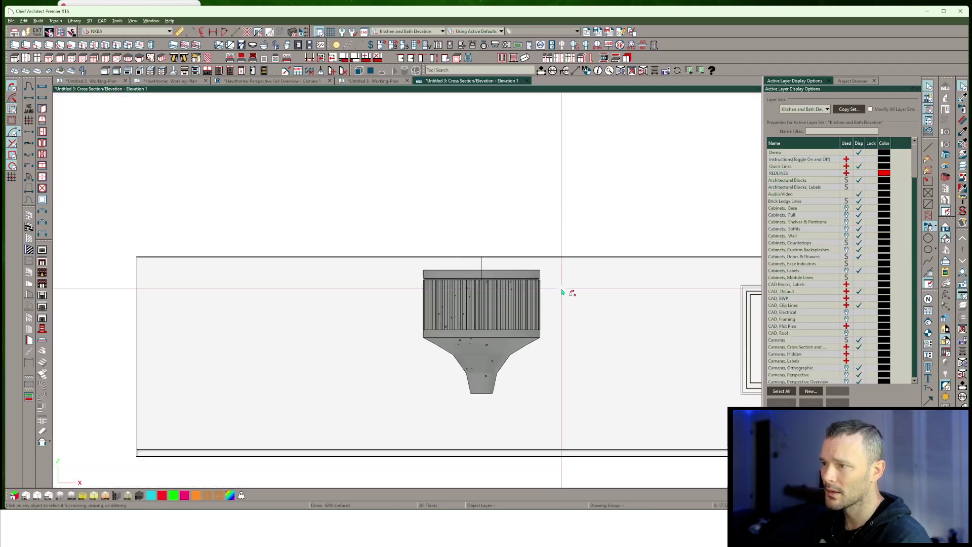
scroll(553, 284, up, 1)
click(528, 275)
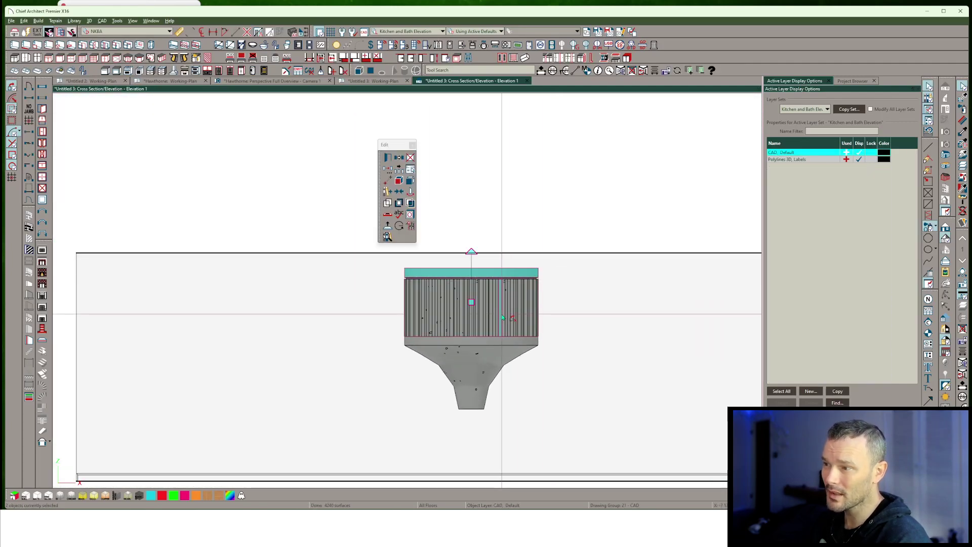
shift+click(489, 373)
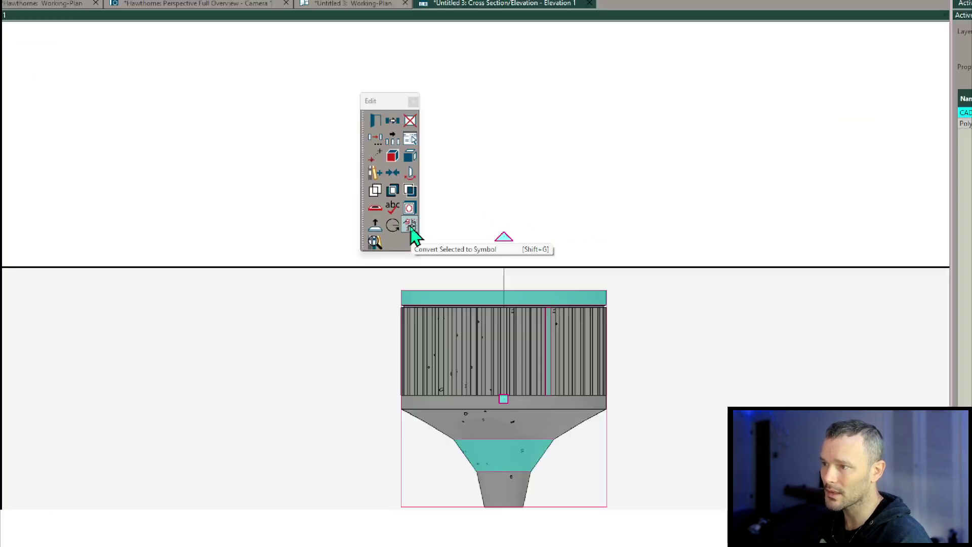
click(410, 227)
click(499, 240)
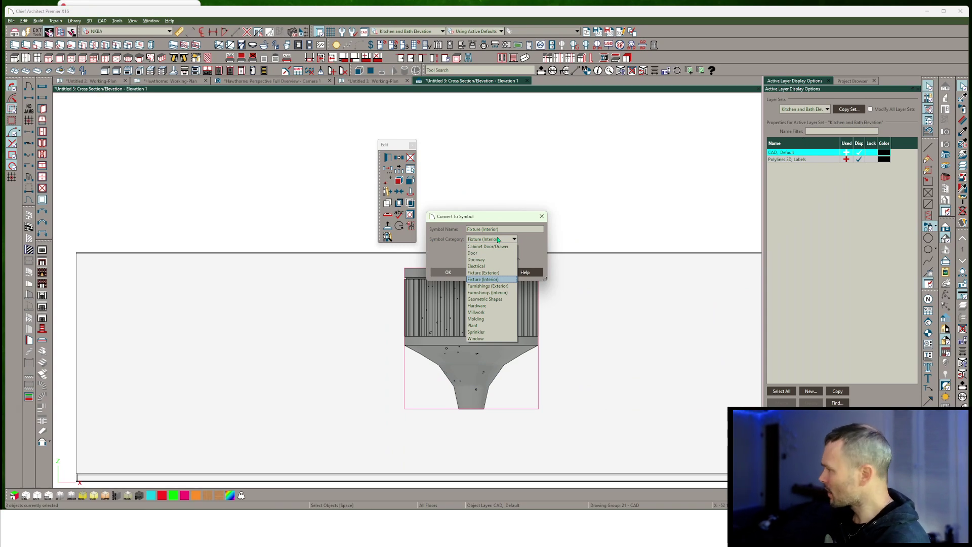
click(477, 306)
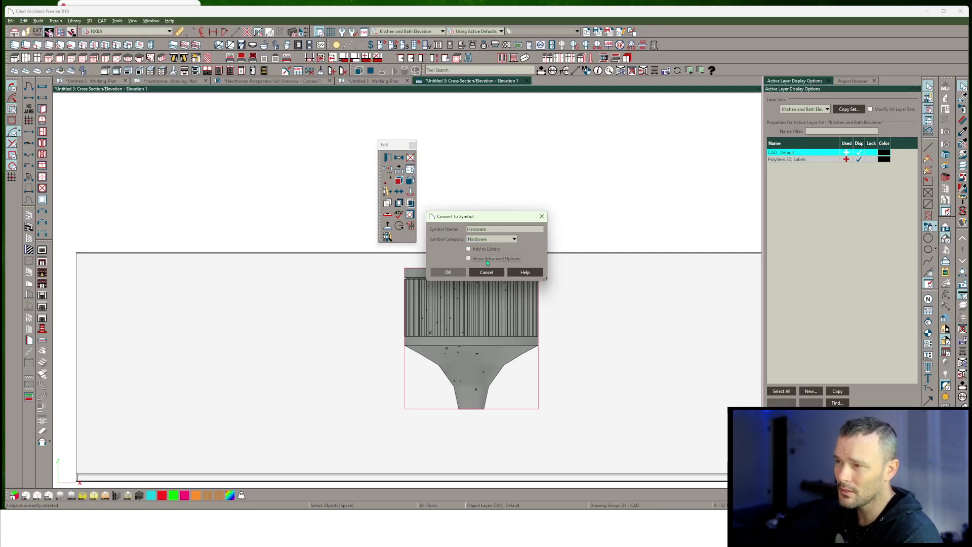
click(444, 273)
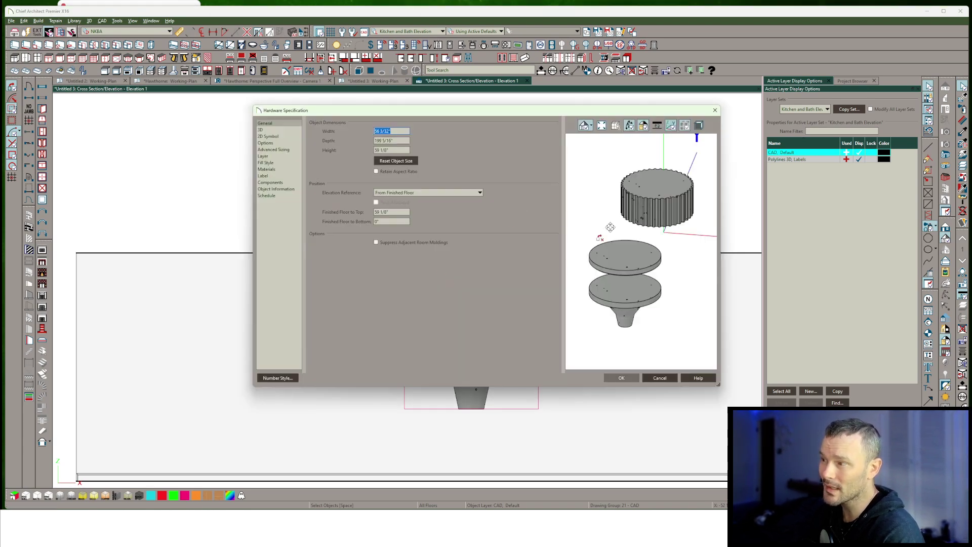
drag(647, 281, 660, 373)
click(660, 379)
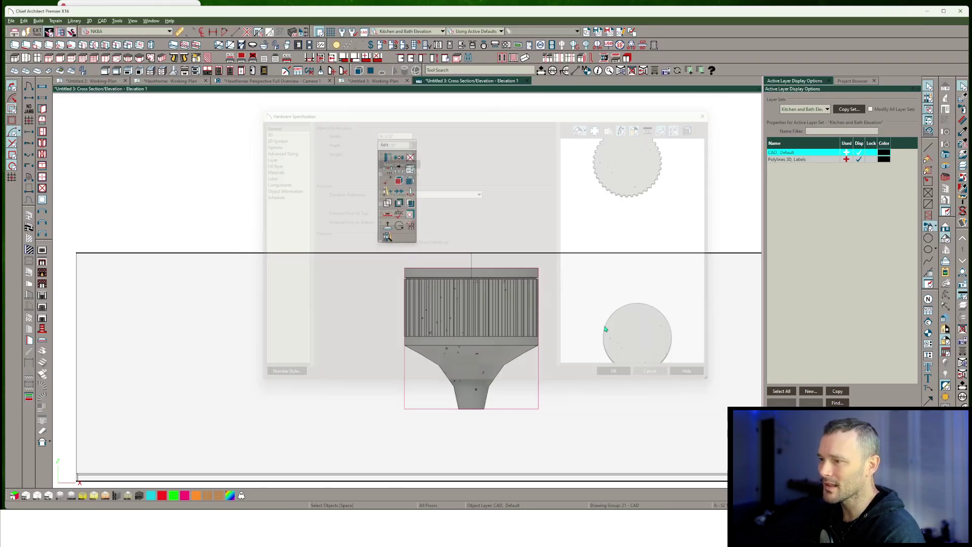
Step: Switch to the Working-Plan floor plan view to see how the knob parts sit relative to each other
click(347, 83)
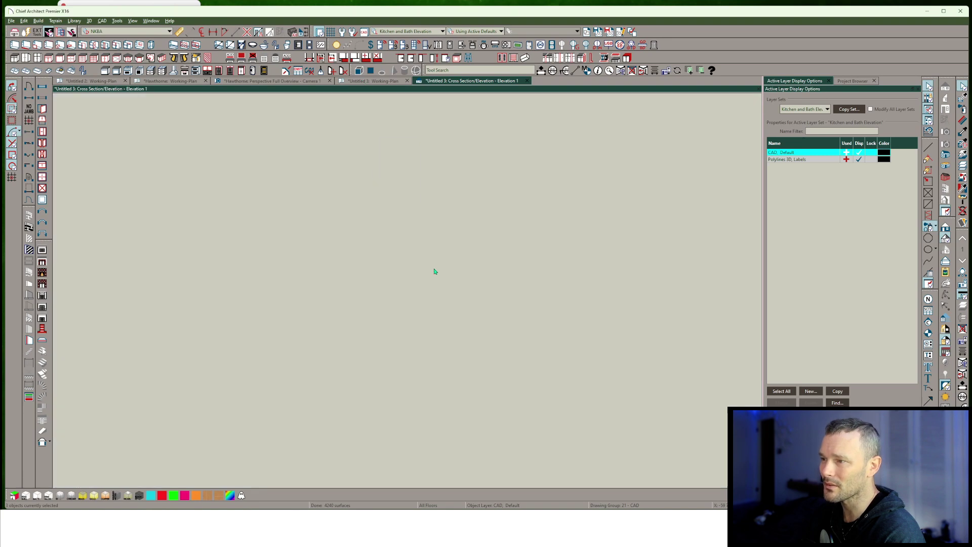
scroll(505, 301, down, 7)
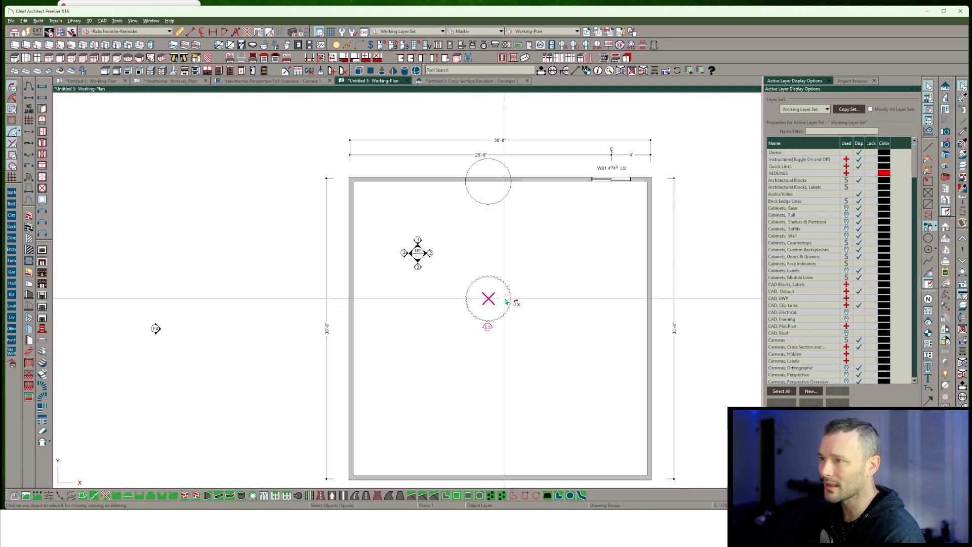
scroll(505, 300, up, 1)
key(space)
drag(523, 134, 426, 229)
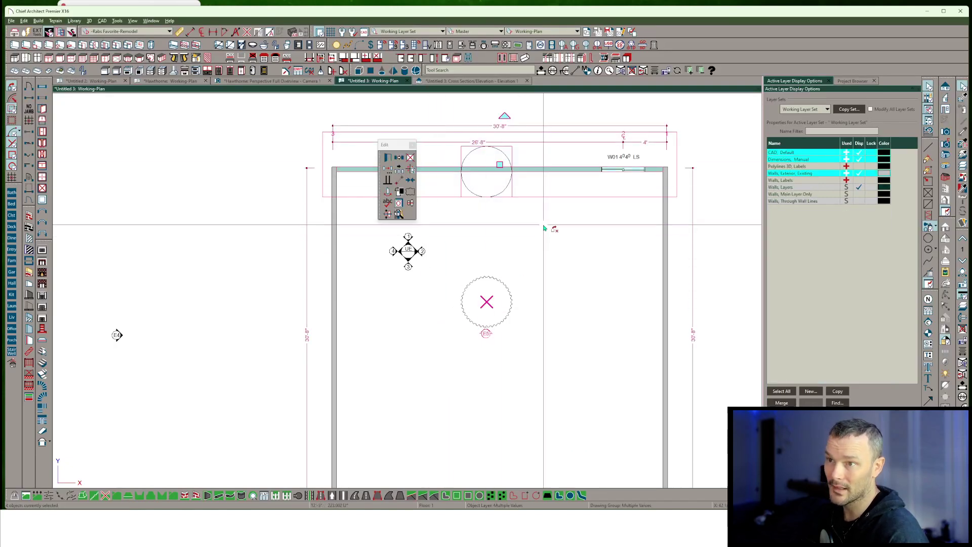
click(491, 181)
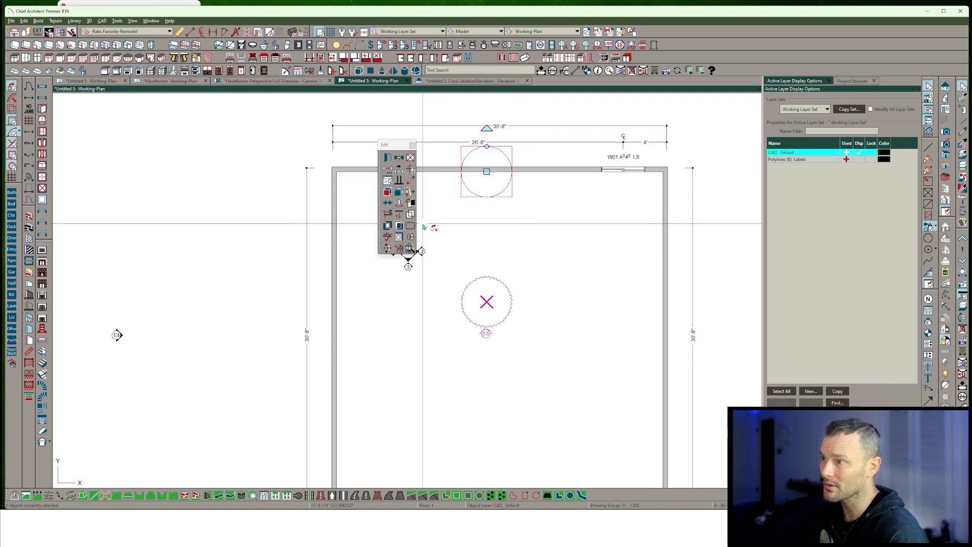
click(493, 308)
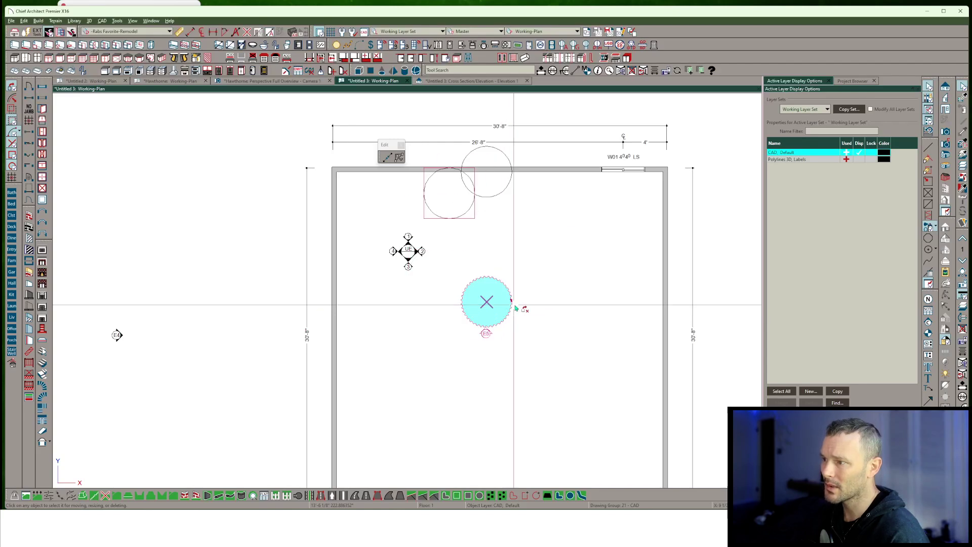
scroll(515, 305, up, 3)
click(514, 305)
key(Escape)
Step: Draw a horizontal helper line from the centre of the fluted solid out past its edge in plan
scroll(515, 305, down, 1)
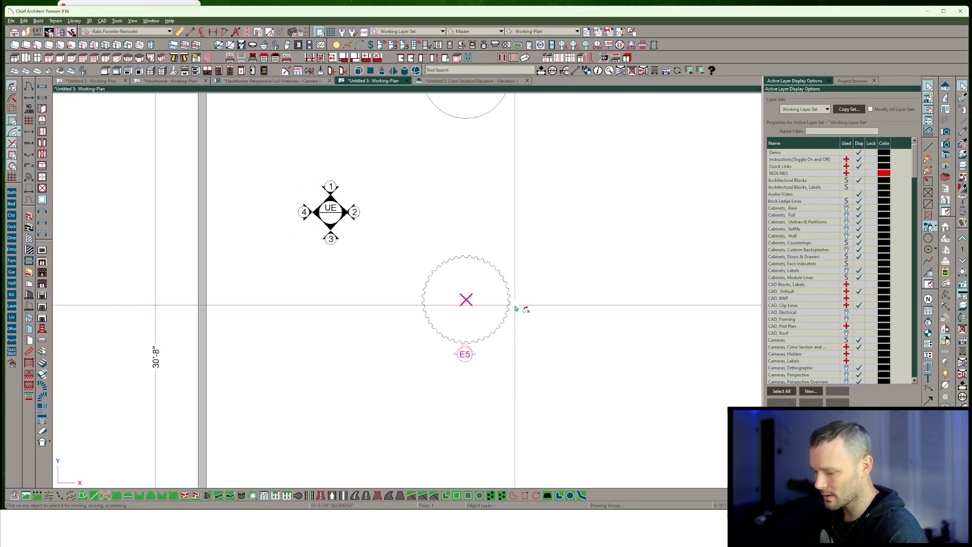
key(l)
drag(466, 299, 647, 299)
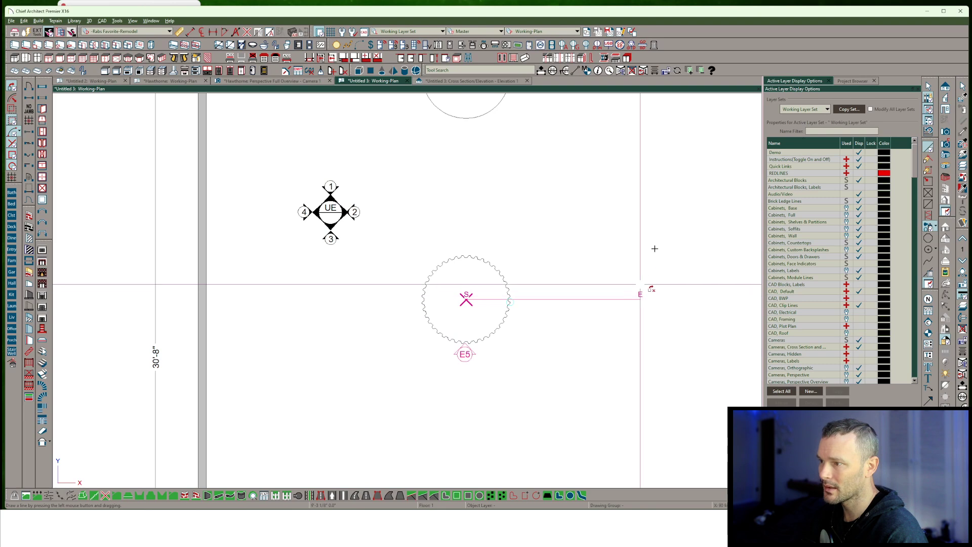
scroll(563, 251, up, 1)
scroll(444, 306, up, 2)
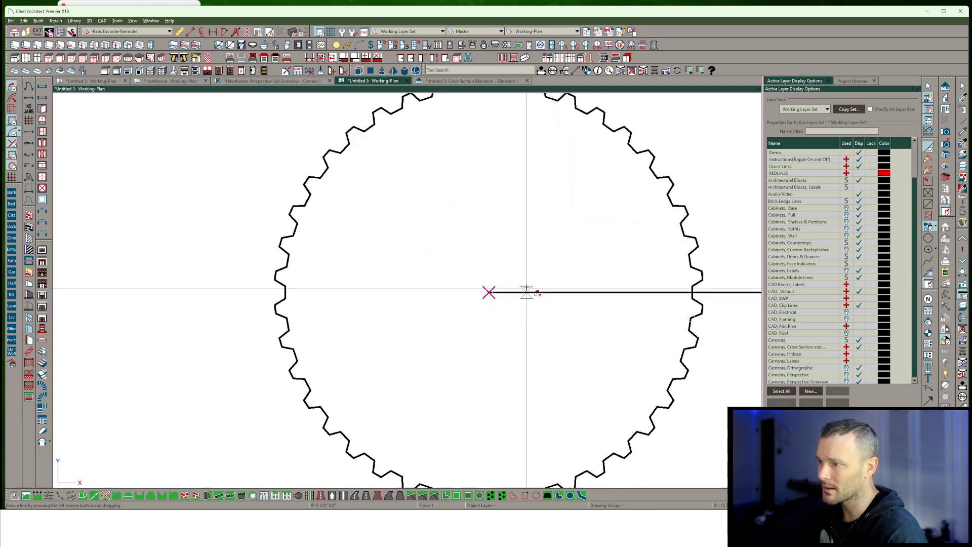
scroll(528, 288, down, 3)
scroll(599, 186, down, 1)
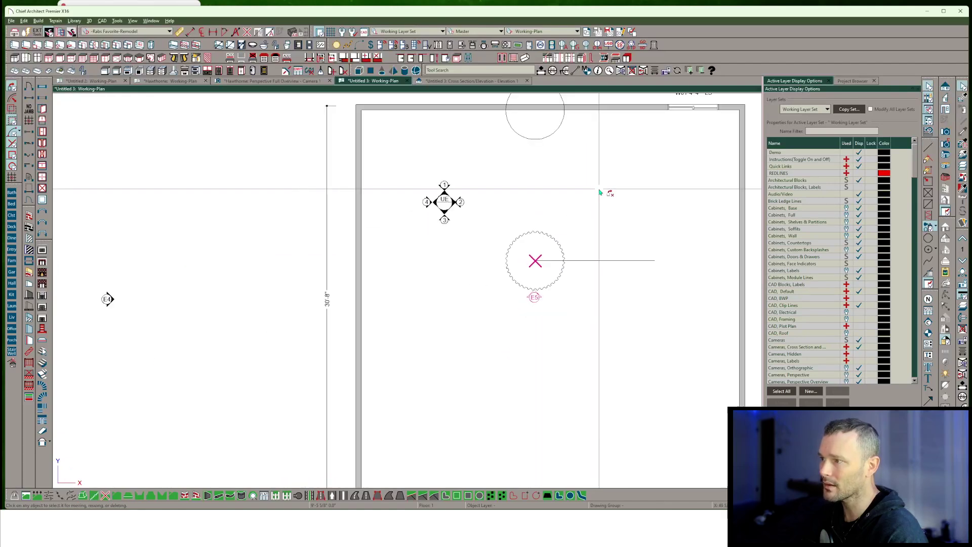
Step: Centre the two revolved parts from the upper wall on the fluted solid's centre, using the helper line as reference
key(space)
middle_drag(599, 187, 591, 241)
drag(579, 120, 453, 219)
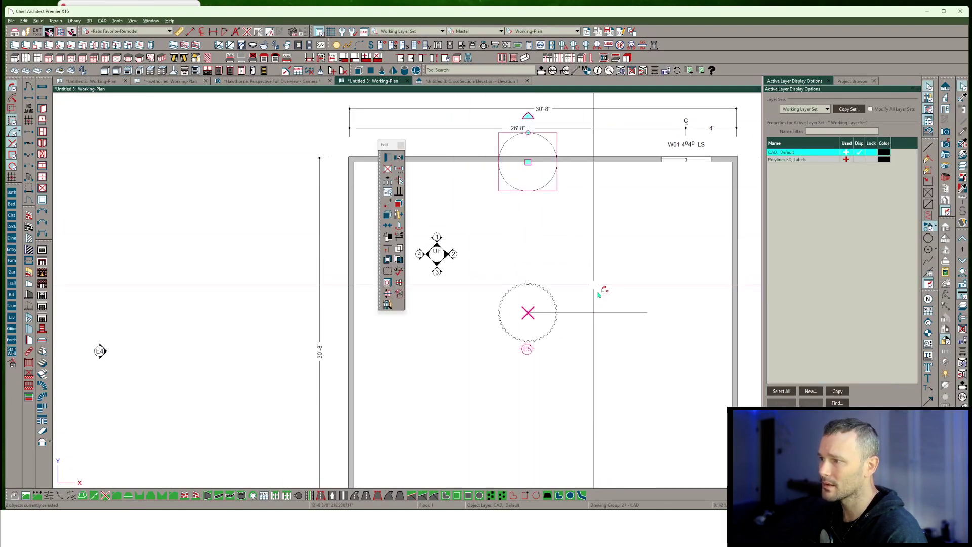
key(c)
click(602, 310)
scroll(555, 276, up, 2)
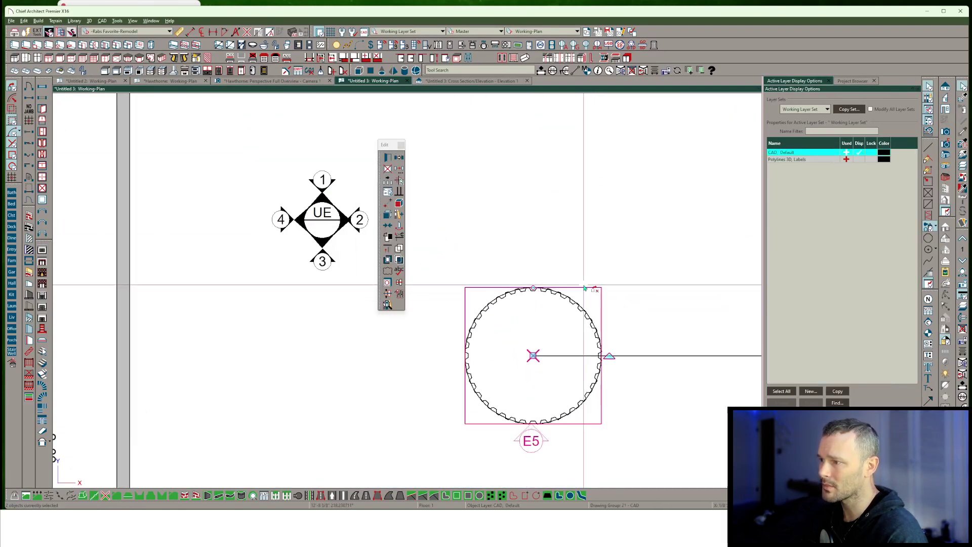
Step: Delete the horizontal helper line and move the E5 elevation camera down, clear of the knob
drag(616, 256, 431, 446)
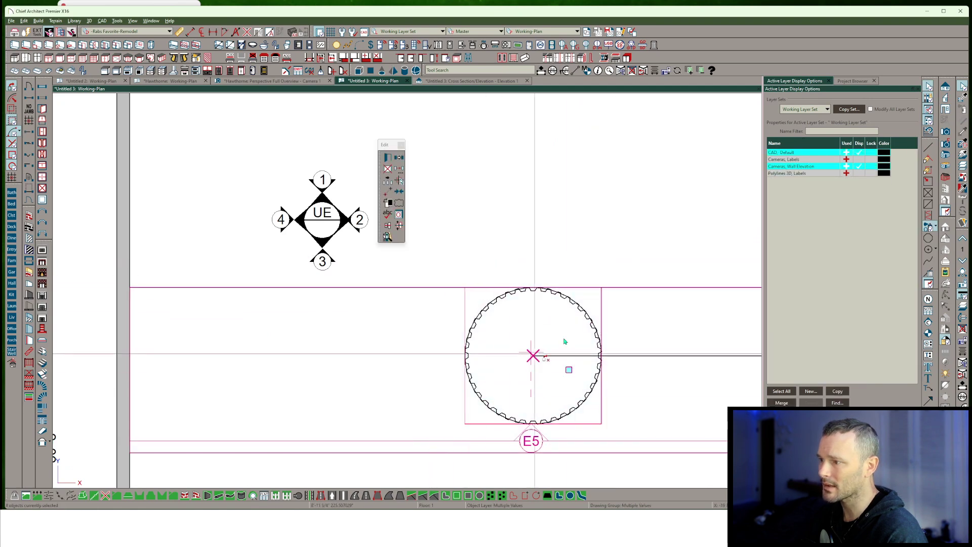
scroll(622, 350, down, 2)
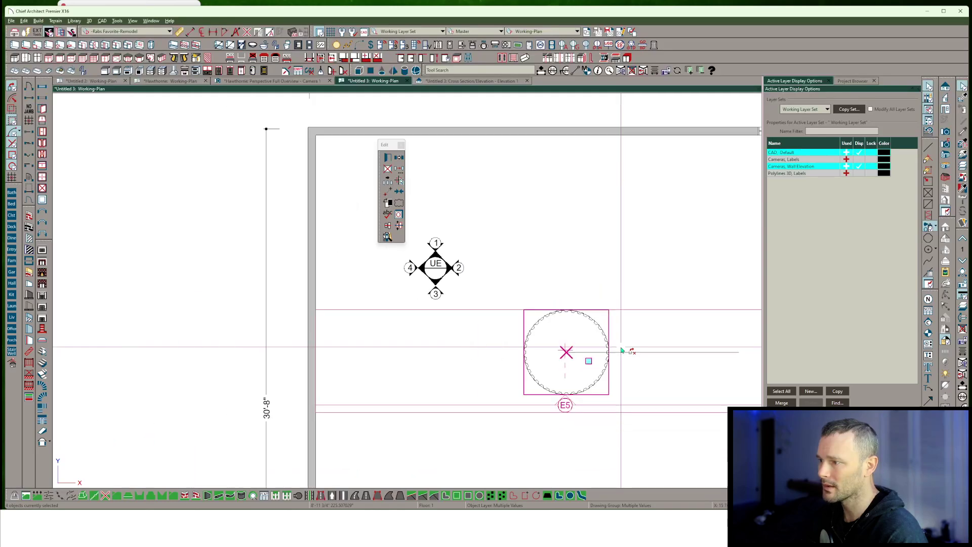
click(607, 340)
click(653, 358)
click(654, 353)
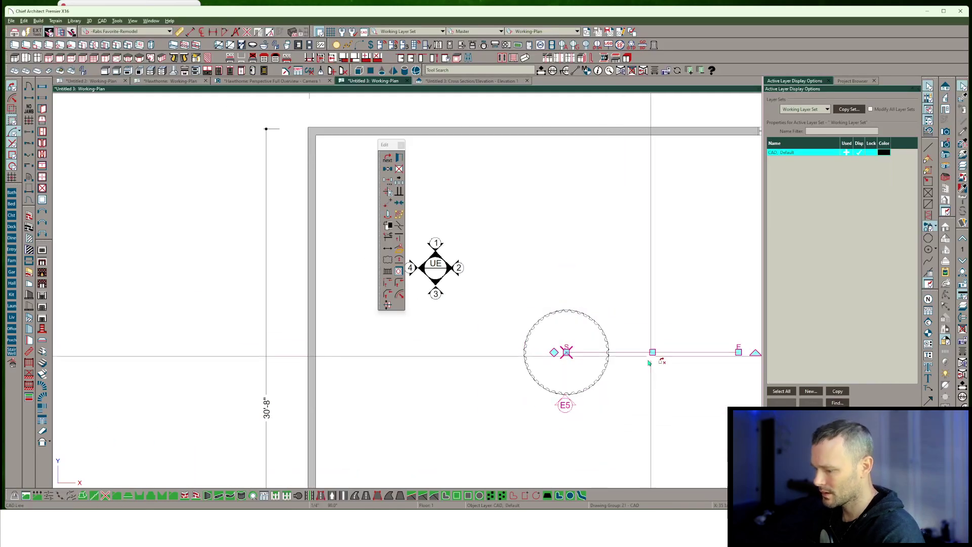
click(625, 388)
click(565, 405)
drag(564, 406, 565, 502)
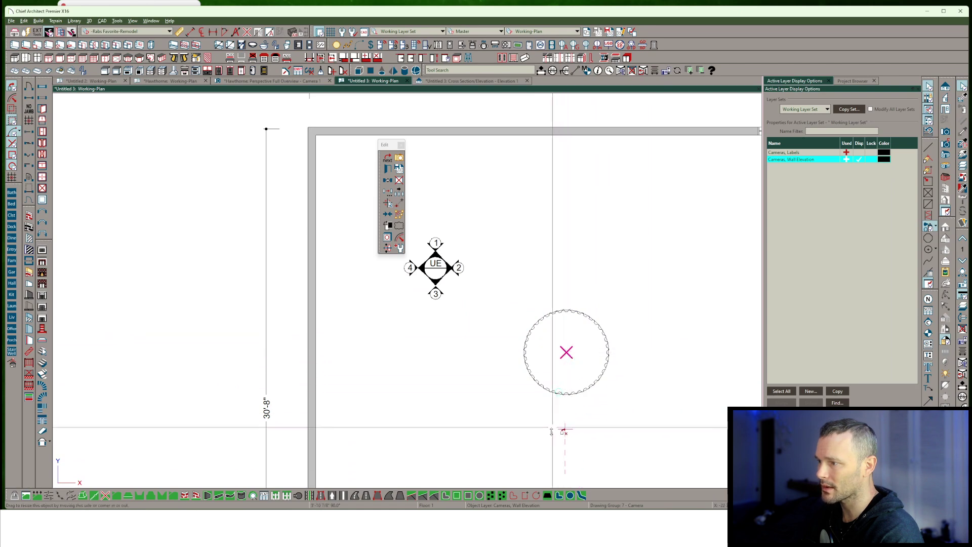
Step: Convert all the aligned knob parts to a symbol in the Hardware category, with advanced options shown
drag(641, 272, 525, 397)
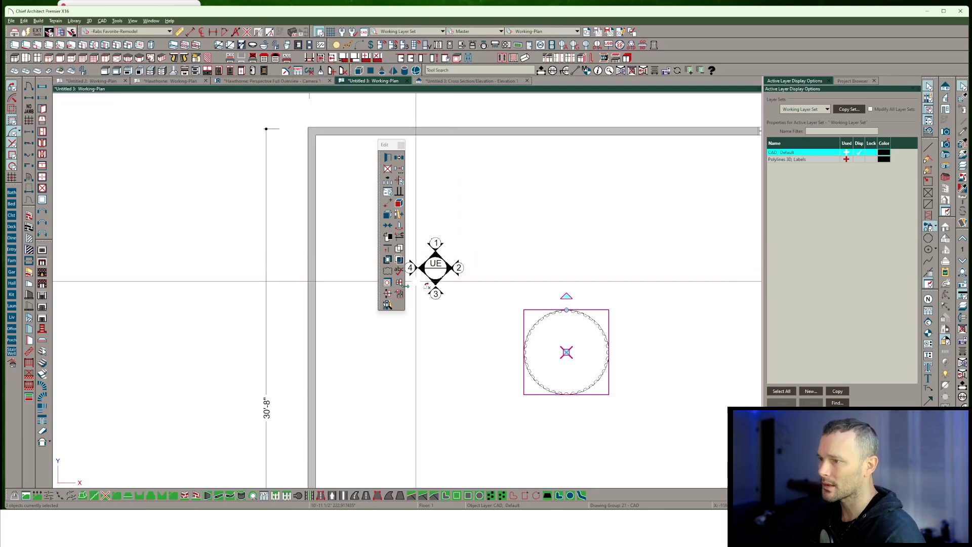
click(388, 214)
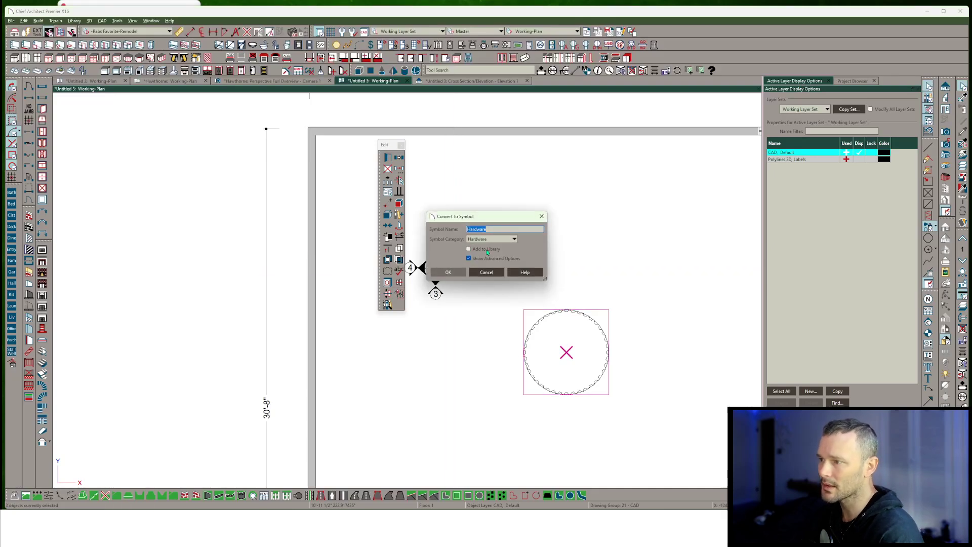
click(454, 270)
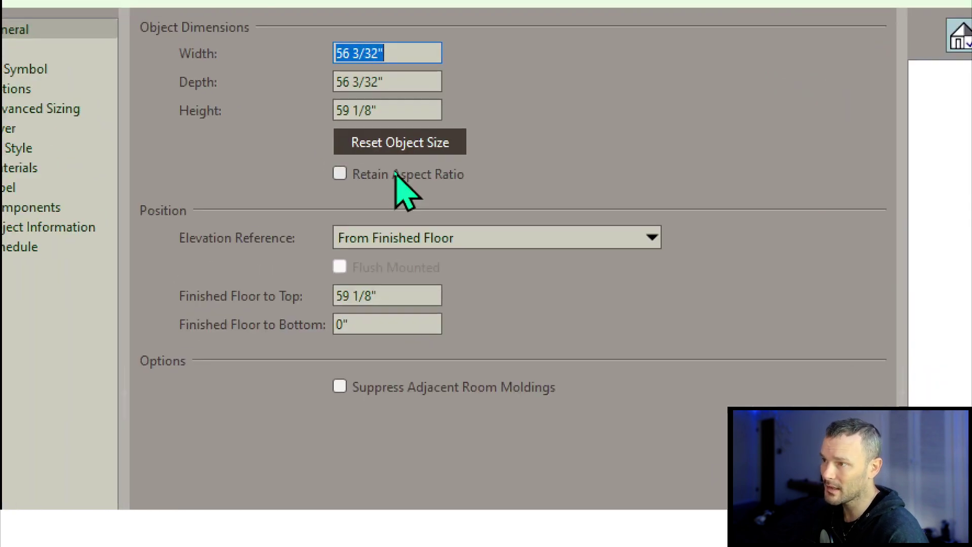
Step: Retain the symbol's aspect ratio, set its height to 2", and fit the knob in the preview
click(395, 173)
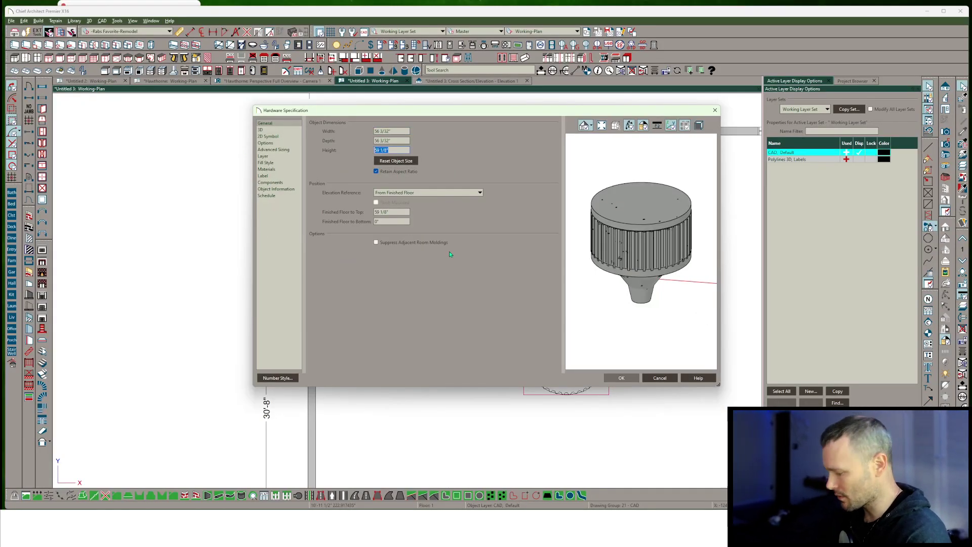
text(2)
key(Tab)
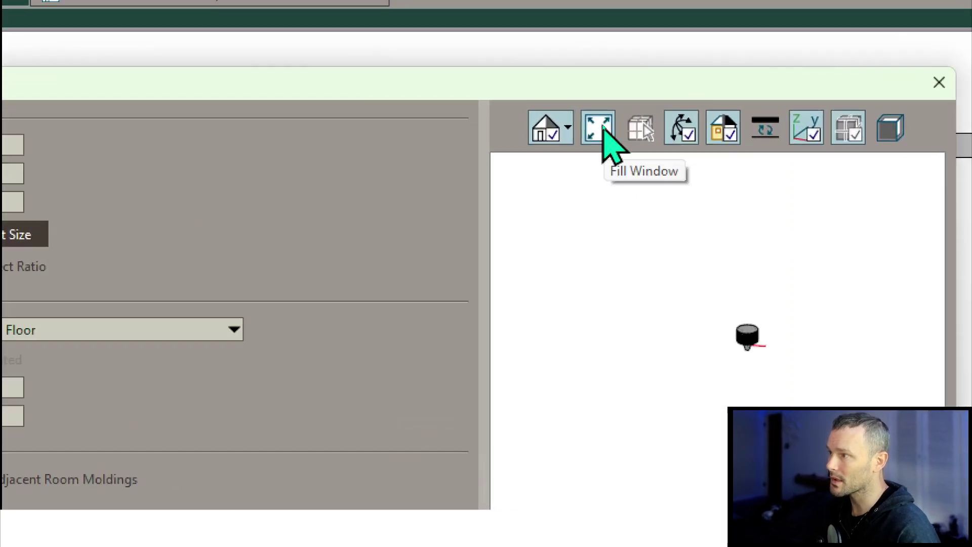
click(604, 131)
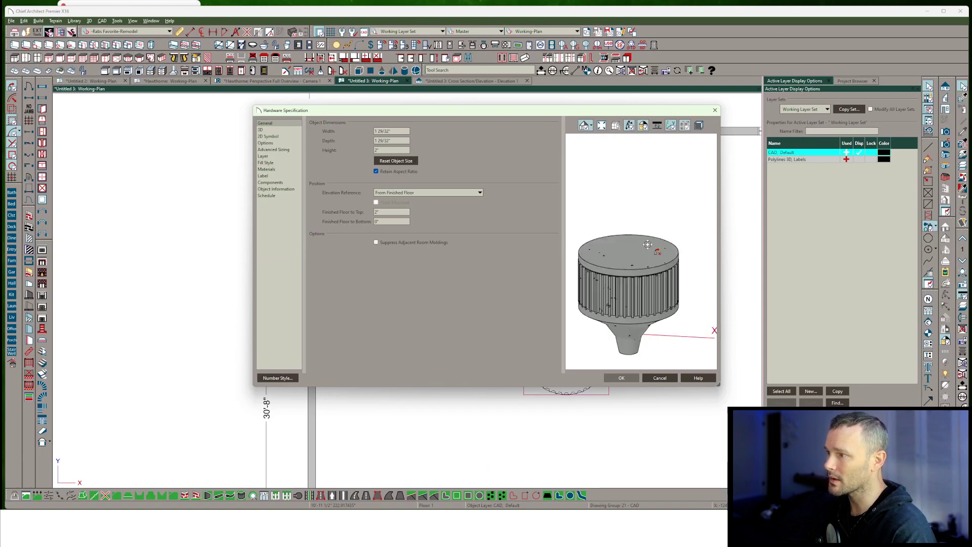
mouse_move(648, 245)
middle_down()
mouse_move(618, 259)
mouse_move(661, 265)
mouse_move(629, 254)
mouse_move(644, 254)
middle_up()
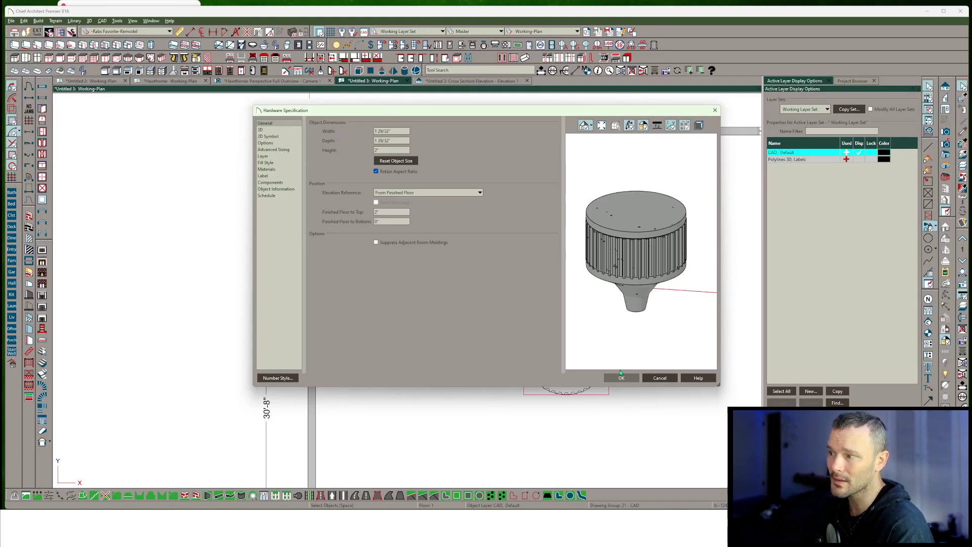
Step: Rotate the knob symbol's 3D geometry by positive 90° about the X axis and accept the hardware specification
click(269, 130)
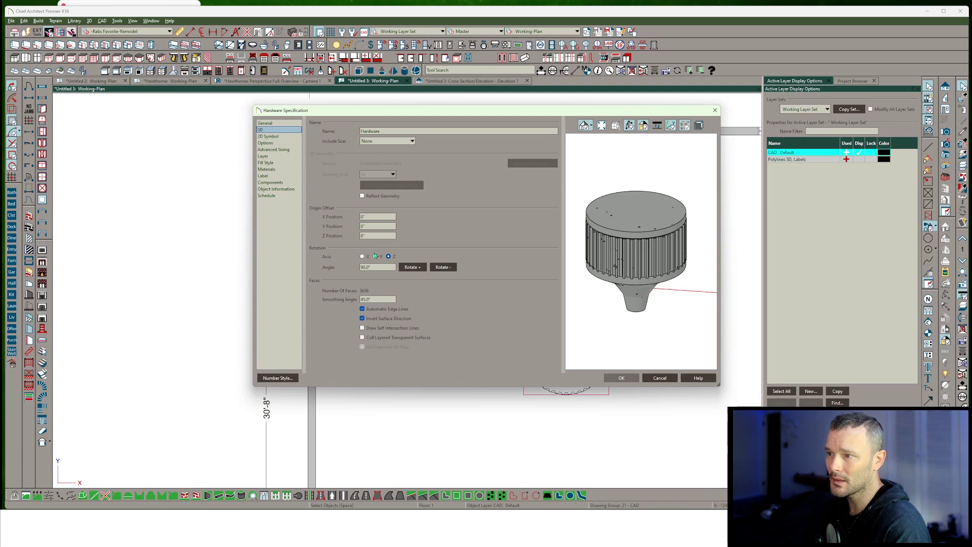
scroll(643, 260, down, 3)
mouse_move(645, 263)
mouse_down()
mouse_move(614, 263)
mouse_move(636, 265)
mouse_up()
middle_drag(645, 269, 600, 281)
drag(628, 280, 614, 272)
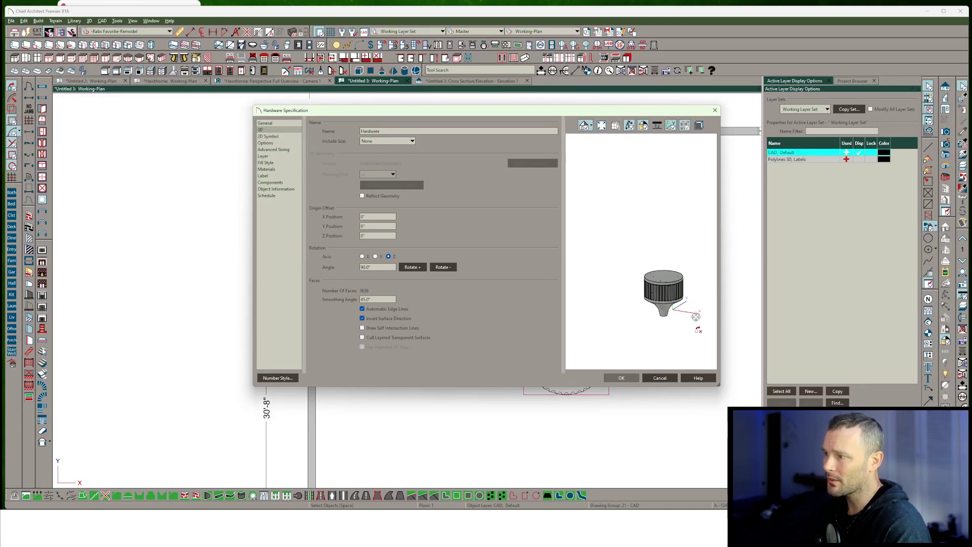
click(362, 256)
click(413, 267)
drag(655, 303, 635, 349)
click(622, 378)
click(626, 289)
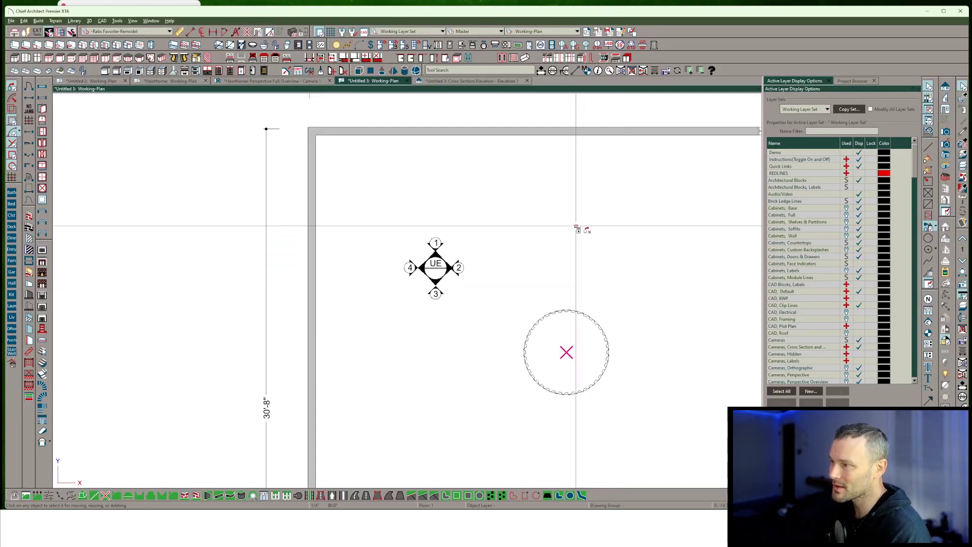
Step: Open the small knob symbol's specification from the plan and set its smoothing angle to 140°
scroll(577, 227, up, 4)
drag(586, 221, 426, 315)
key(ctrl+e)
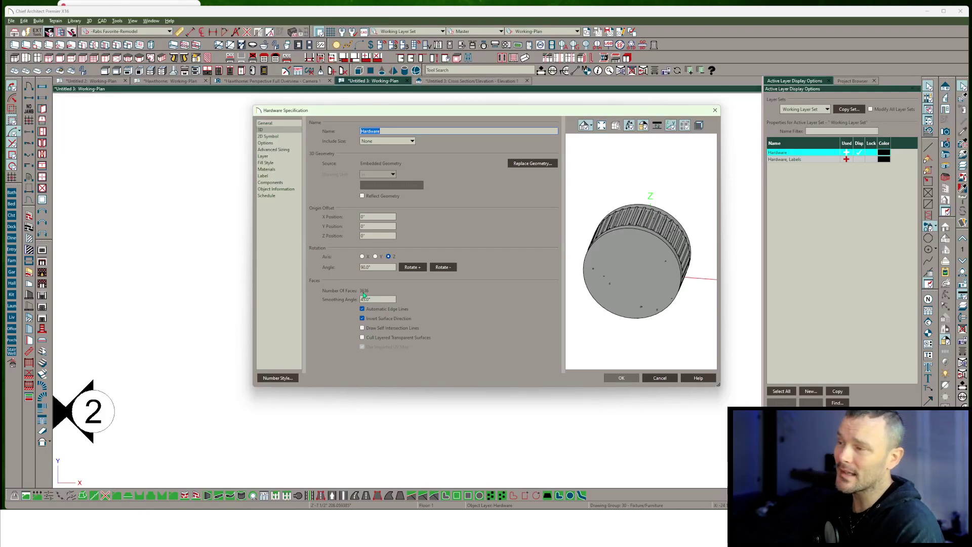
drag(683, 201, 588, 253)
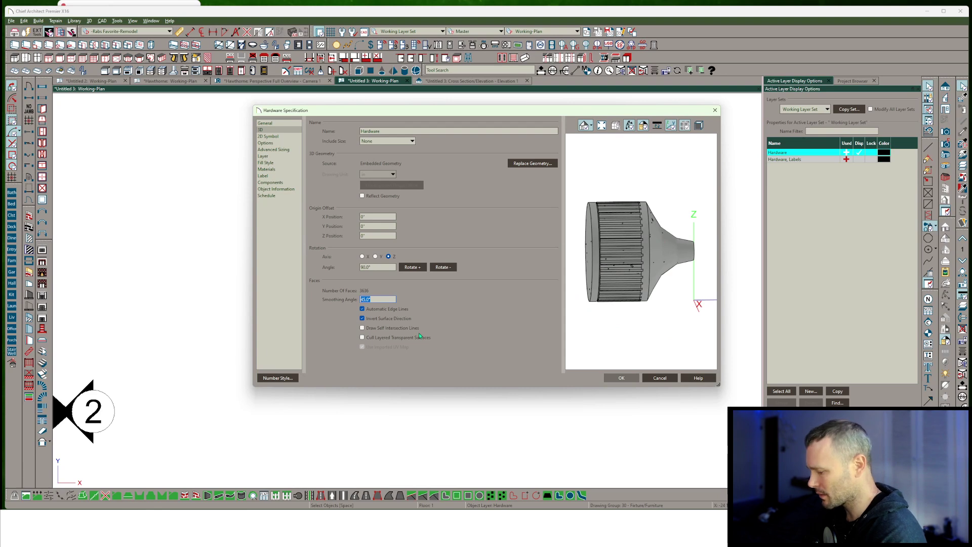
text(1)
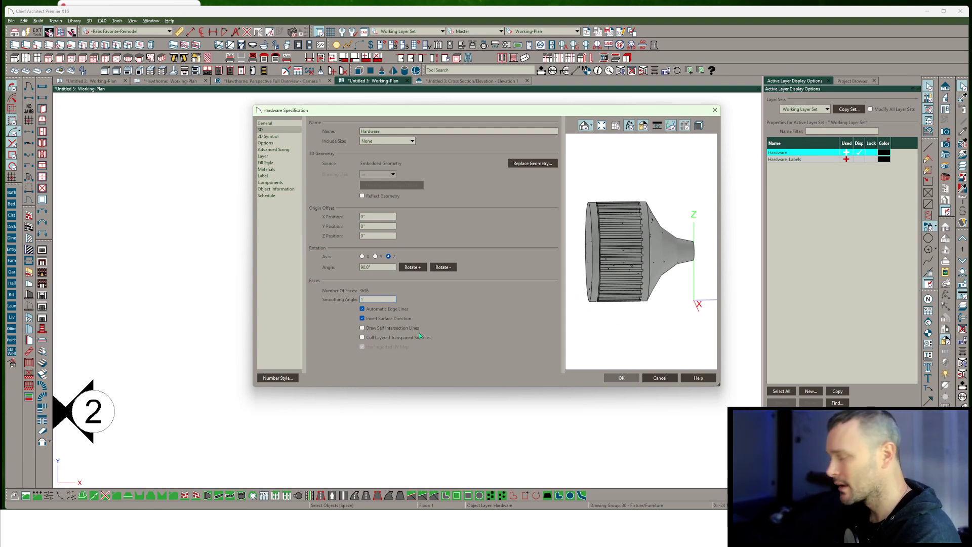
text(40)
key(Tab)
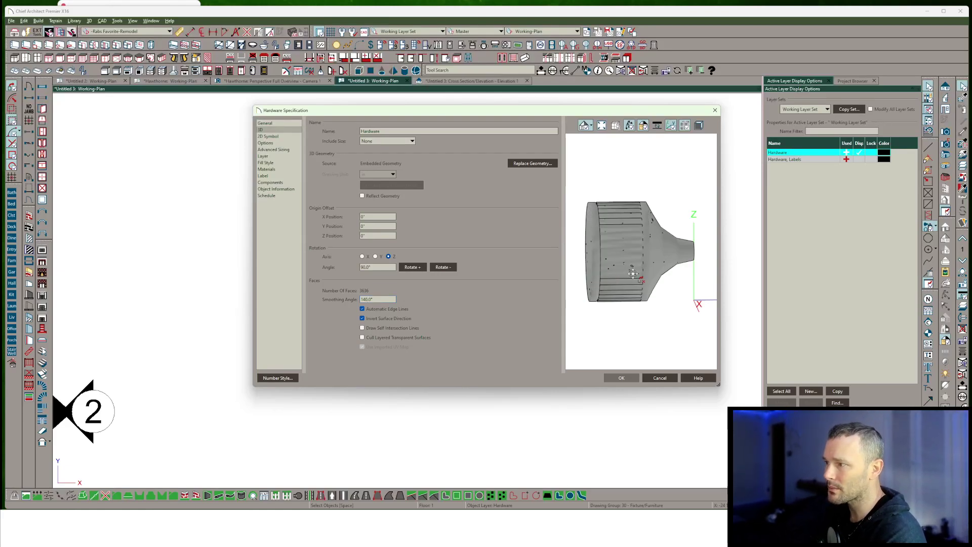
Step: Examine the smoothed surfaces and edge lines on the knob's fluted side, neck and front face in the preview
drag(635, 273, 465, 278)
drag(705, 269, 673, 197)
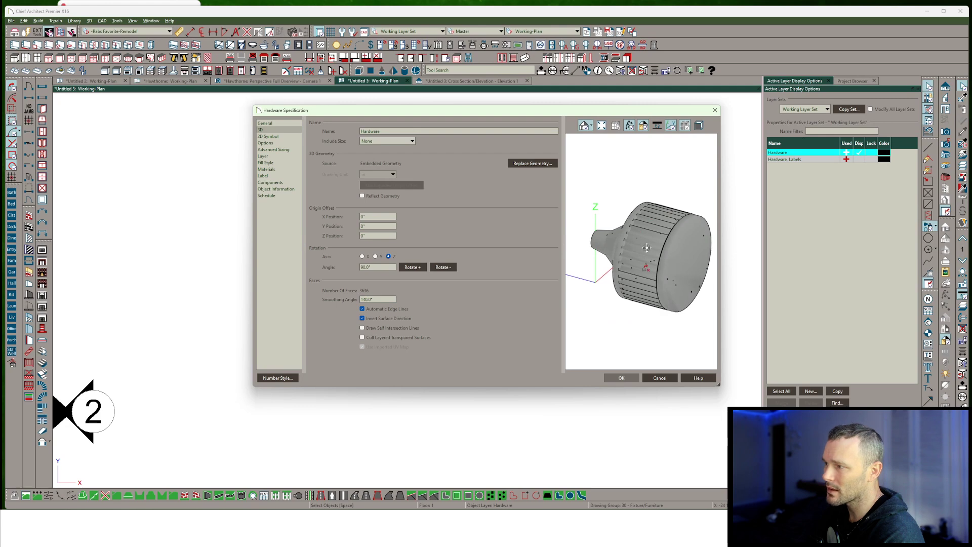
drag(628, 247, 583, 253)
scroll(614, 271, up, 4)
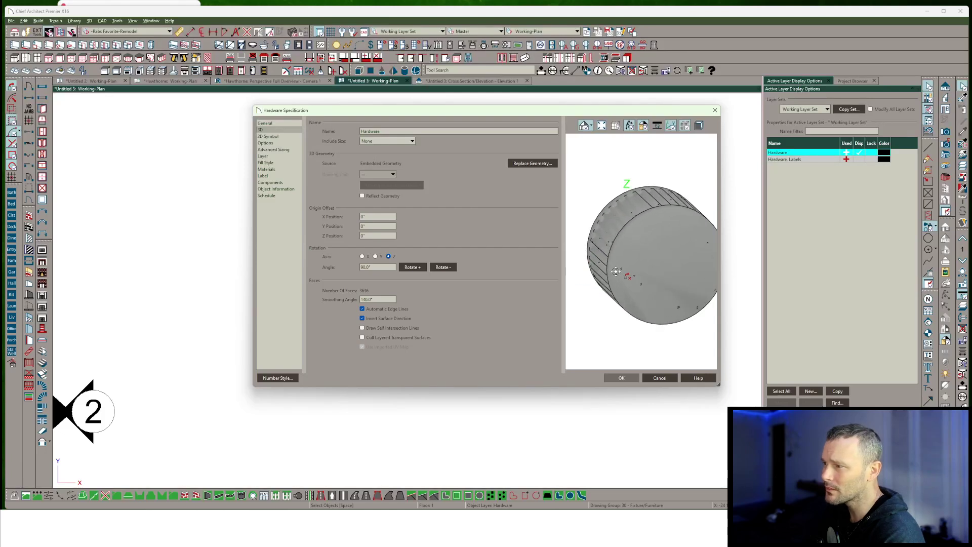
drag(653, 295, 601, 316)
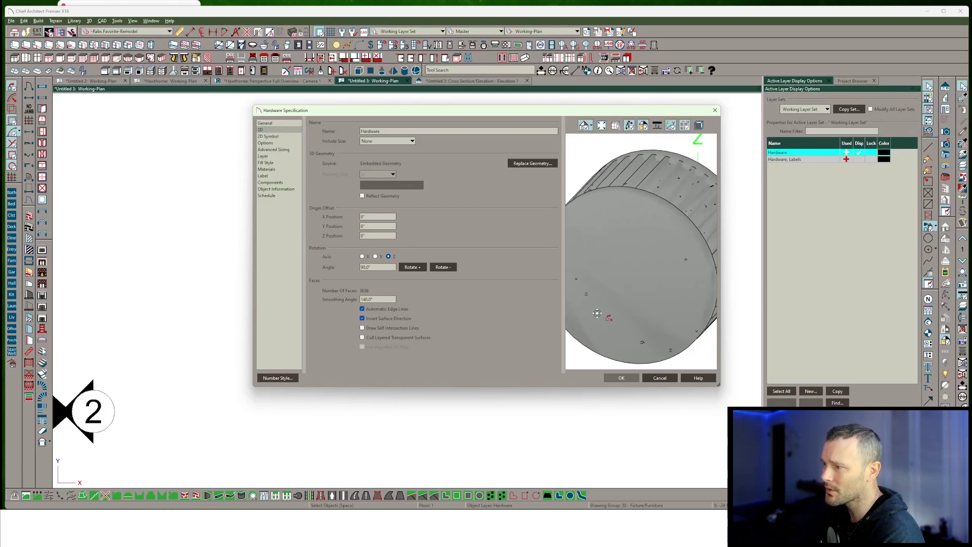
scroll(602, 304, down, 3)
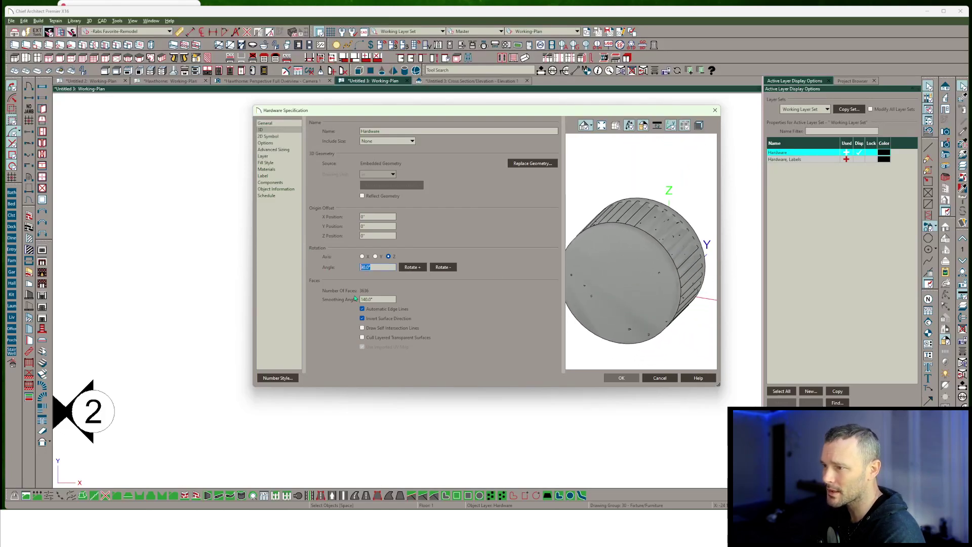
Step: Try a smoothing angle of 0° on the knob symbol and check its facets from several sides
click(377, 299)
key(Tab)
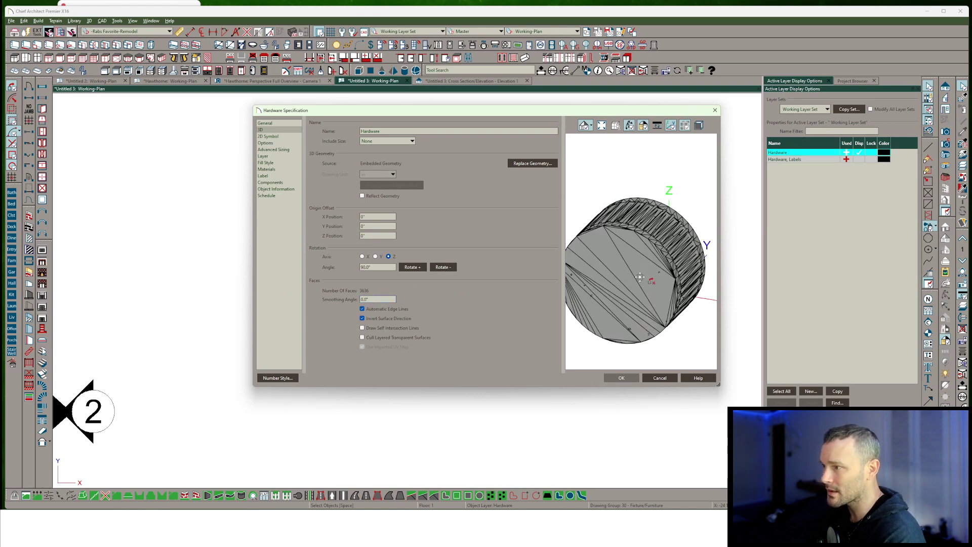
drag(624, 283, 676, 267)
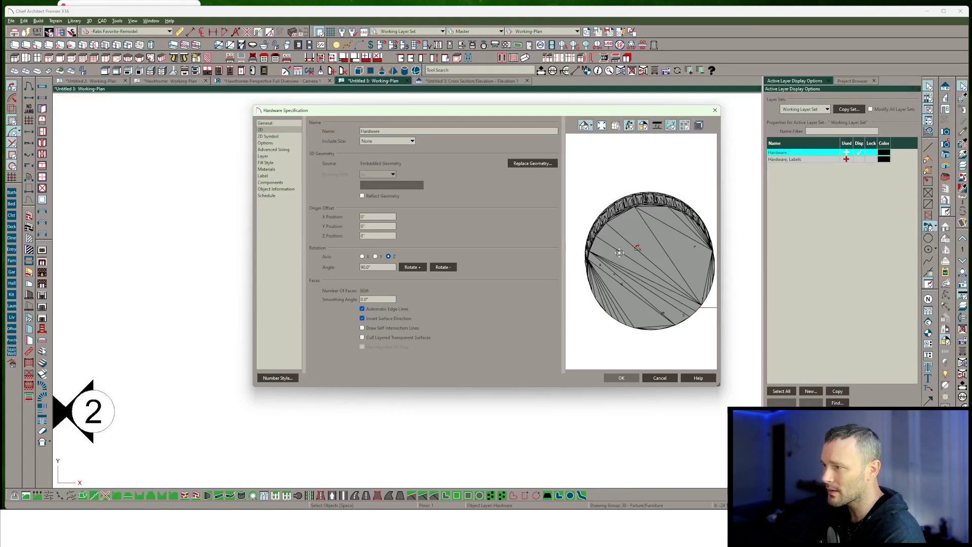
drag(620, 252, 674, 265)
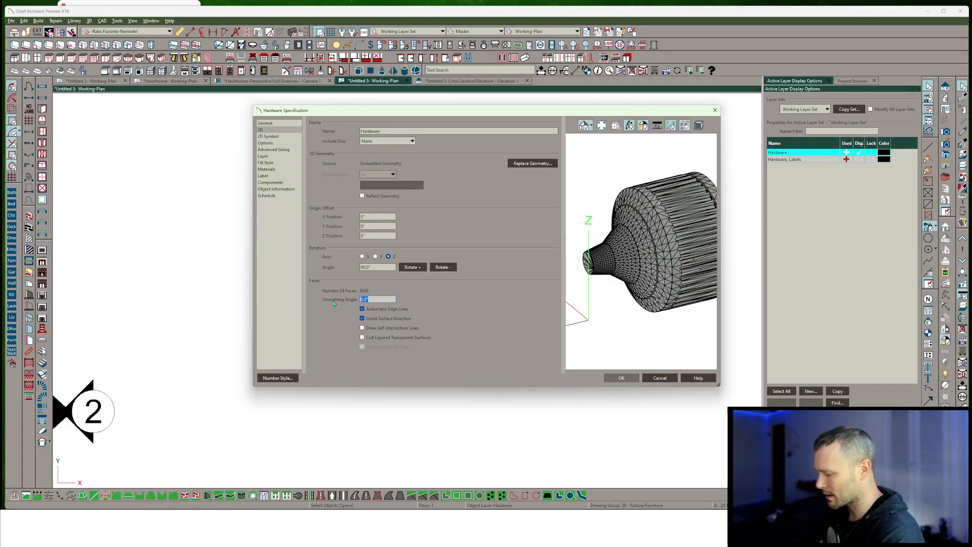
Step: Try smoothing angles of 120° and 90° on the knob symbol and compare the flutes and front face
key(Tab)
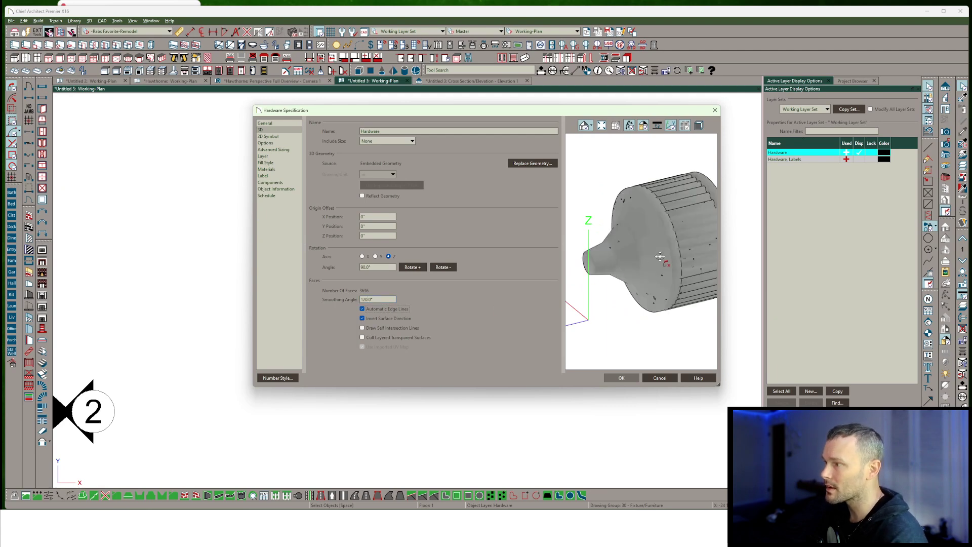
drag(660, 257, 624, 203)
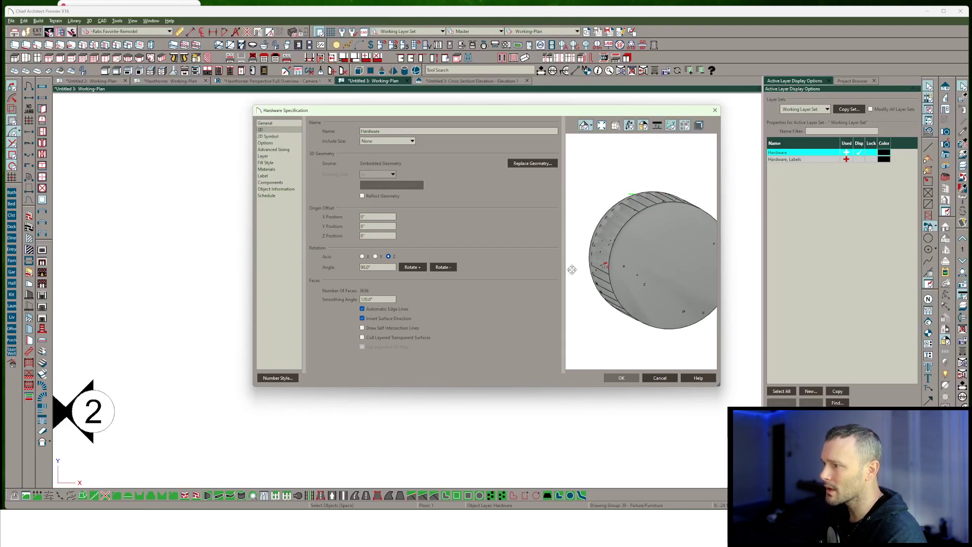
drag(632, 280, 618, 271)
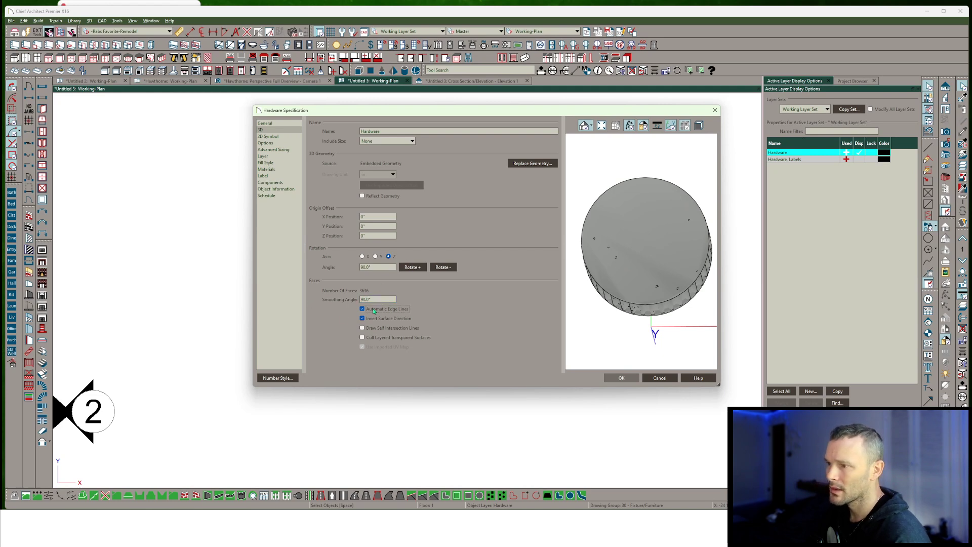
Step: Set the knob symbol's smoothing angle to 70°, check the flutes in the preview, and accept the hardware specification
drag(379, 300, 315, 301)
text(70)
key(Tab)
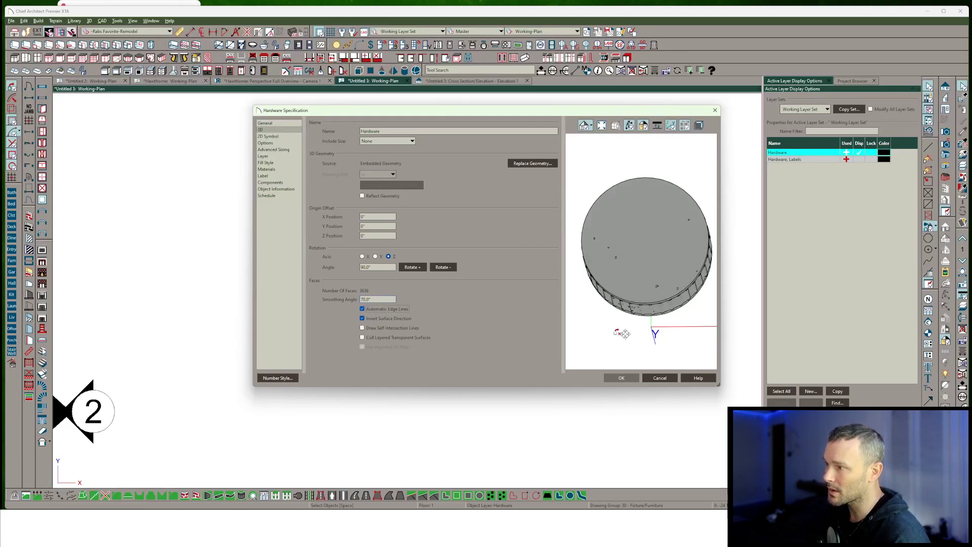
drag(636, 300, 591, 348)
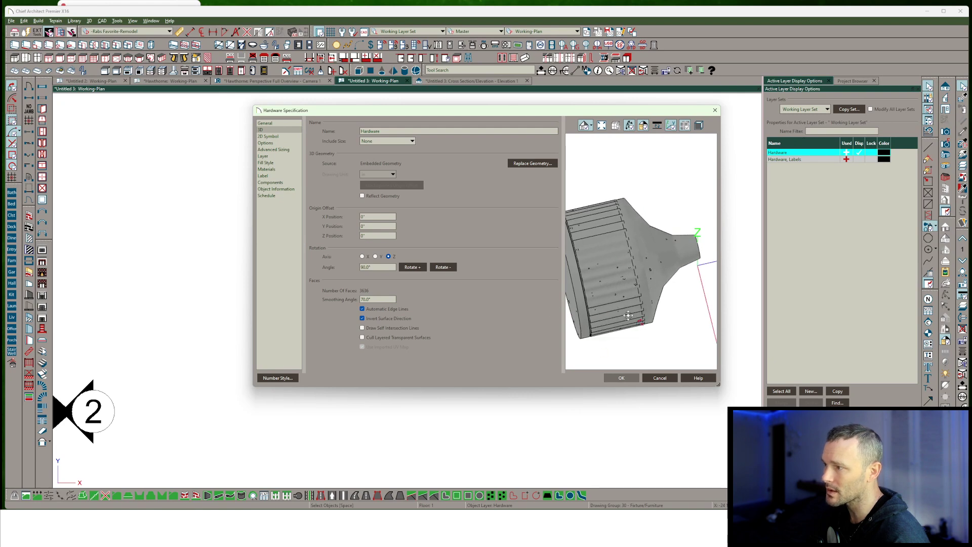
drag(628, 315, 683, 292)
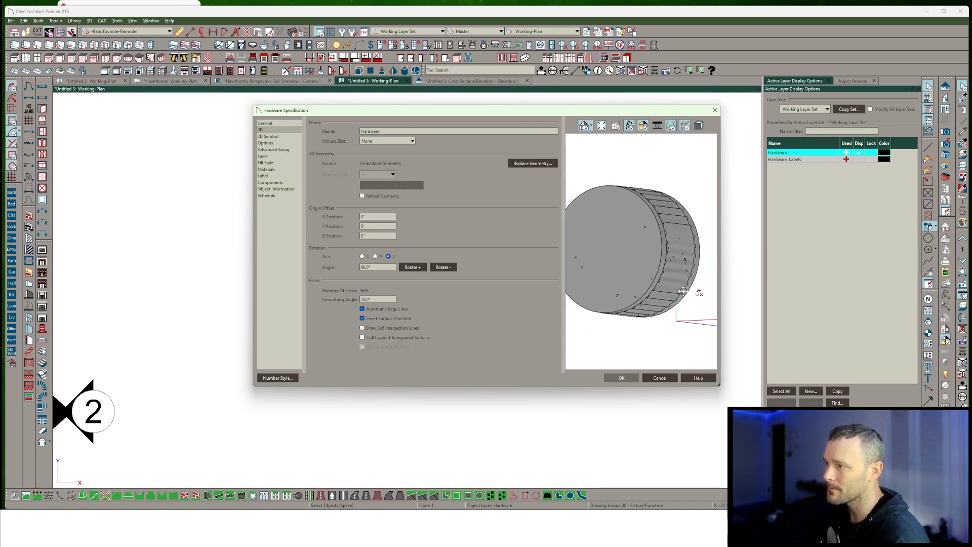
click(622, 379)
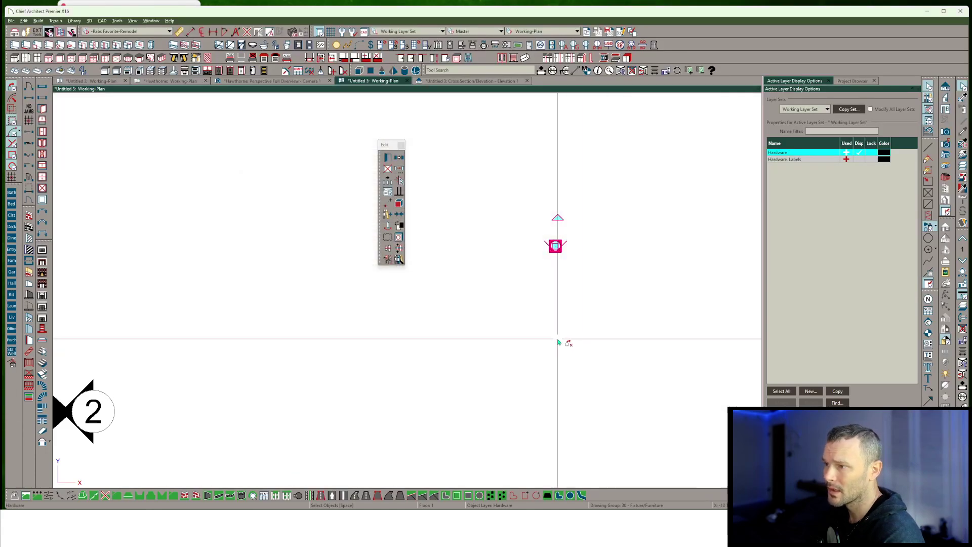
scroll(559, 343, down, 2)
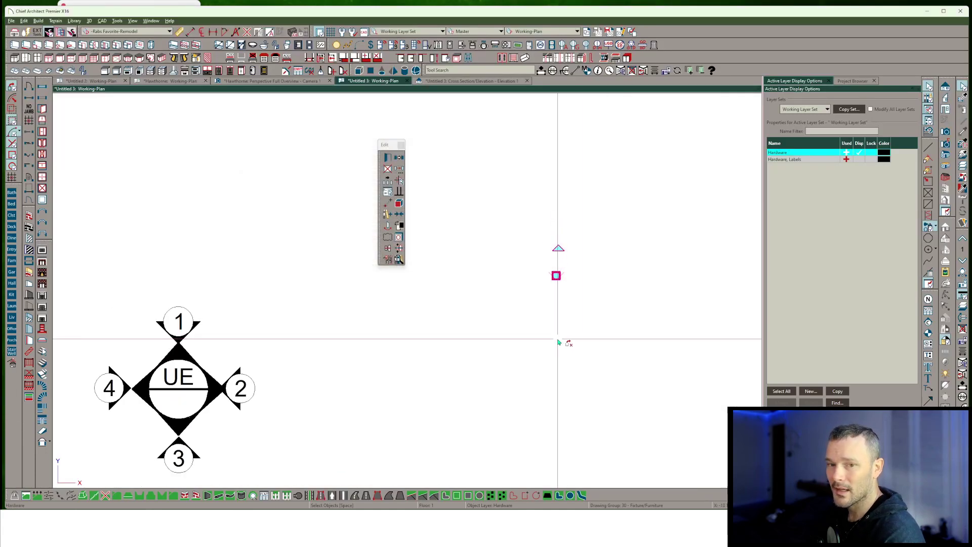